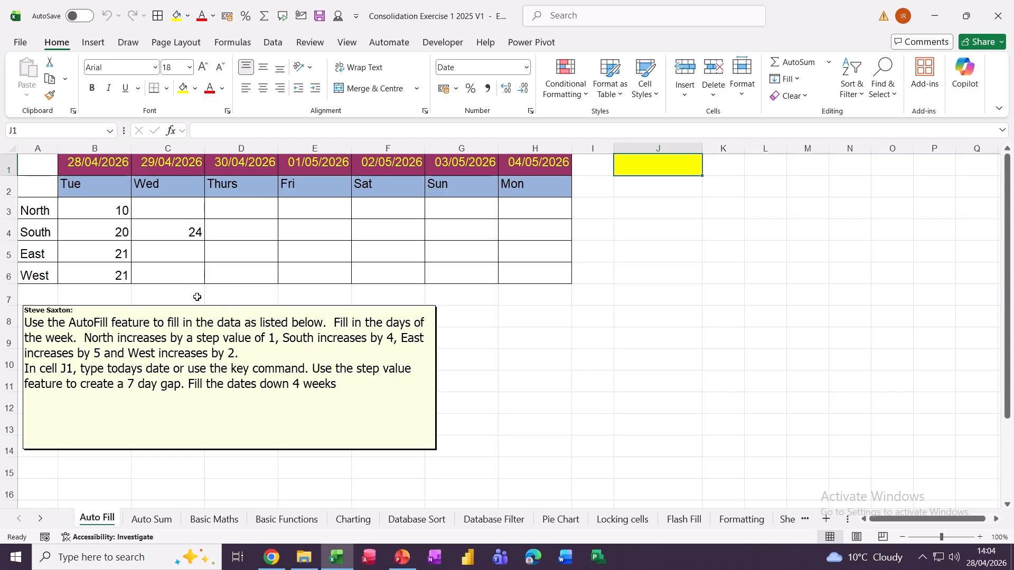
- Enter 11 in C3 and start the North and South series, increasing by 1 and 4
{"action": "left_click", "coordinate": [166, 211]}
{"action": "type", "text": "11"}
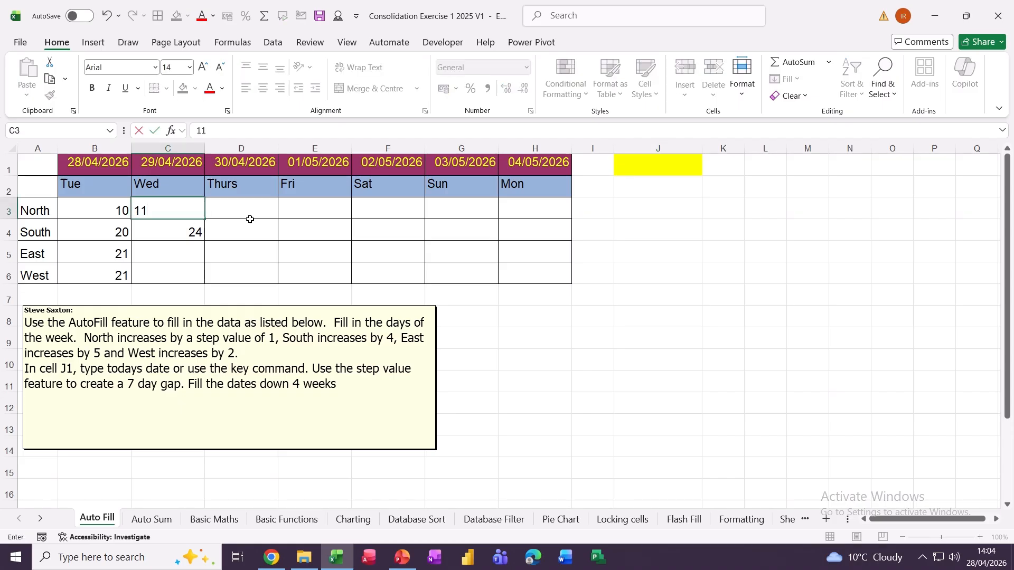
{"action": "left_click", "coordinate": [252, 213]}
{"action": "left_click", "coordinate": [96, 208]}
{"action": "left_click_drag", "start_coordinate": [96, 208], "coordinate": [543, 229]}
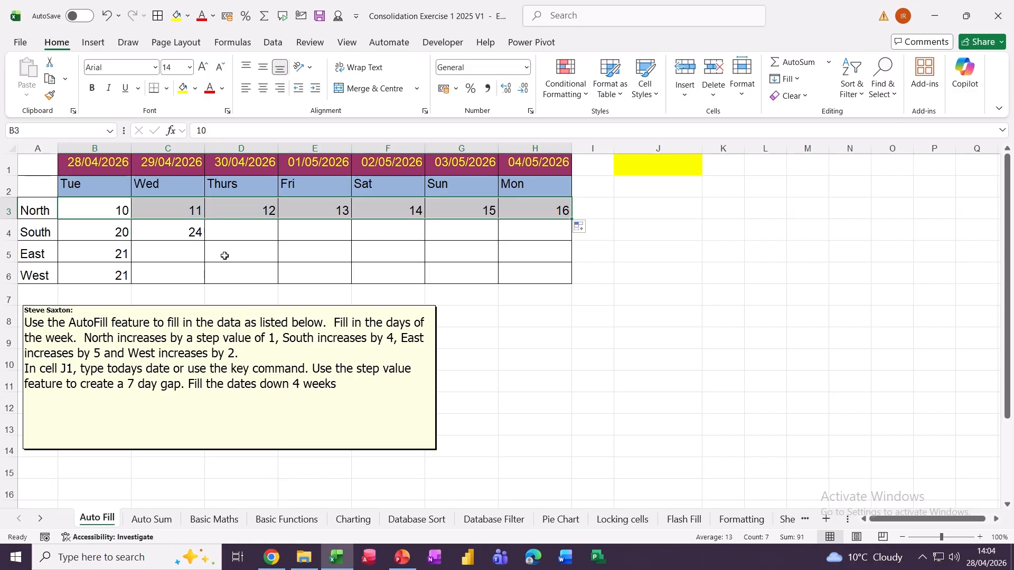
{"action": "left_click_drag", "start_coordinate": [114, 238], "coordinate": [554, 247]}
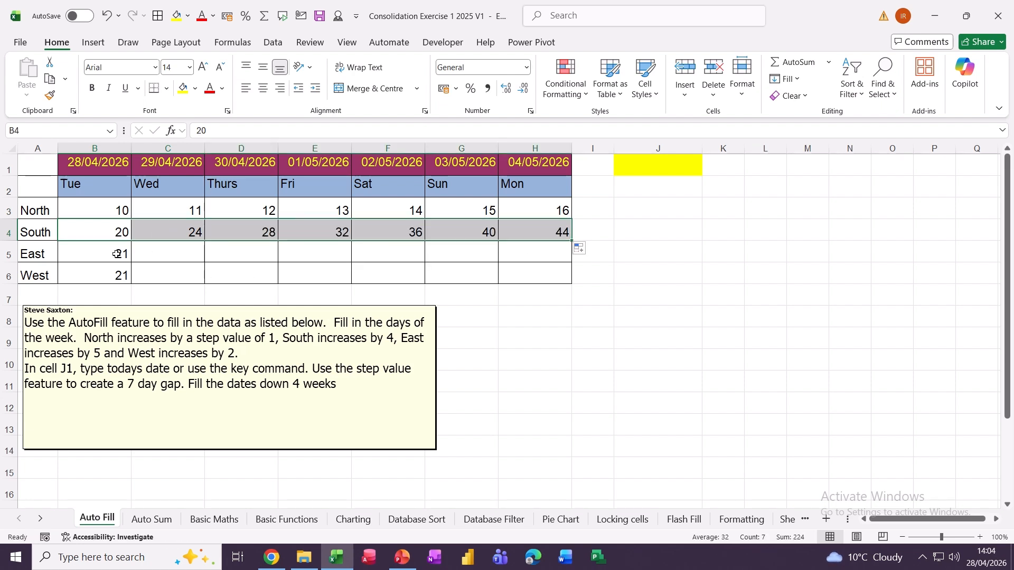
- Start the East row's series, increasing by 5
{"action": "left_click", "coordinate": [170, 257]}
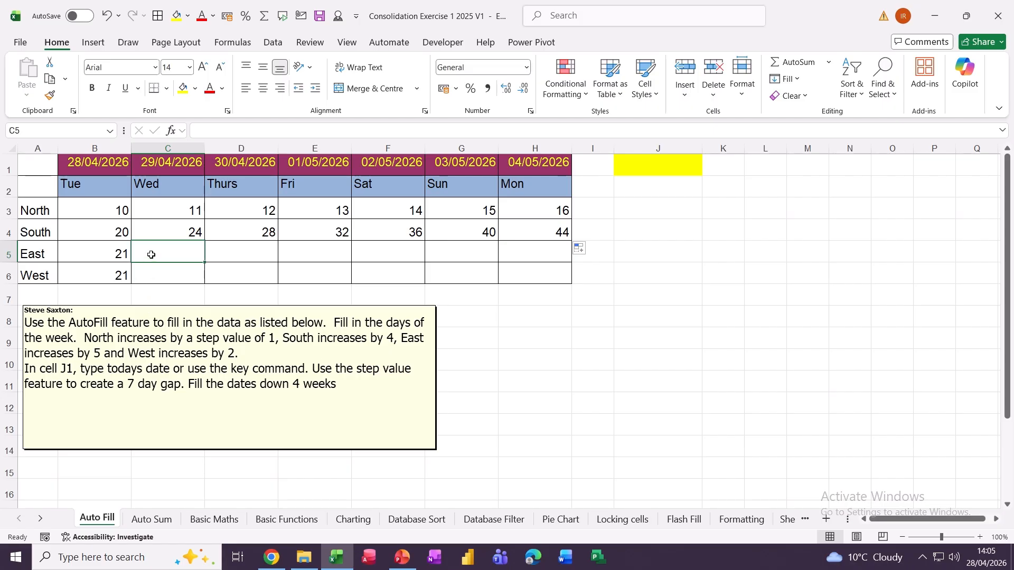
{"action": "type", "text": "26"}
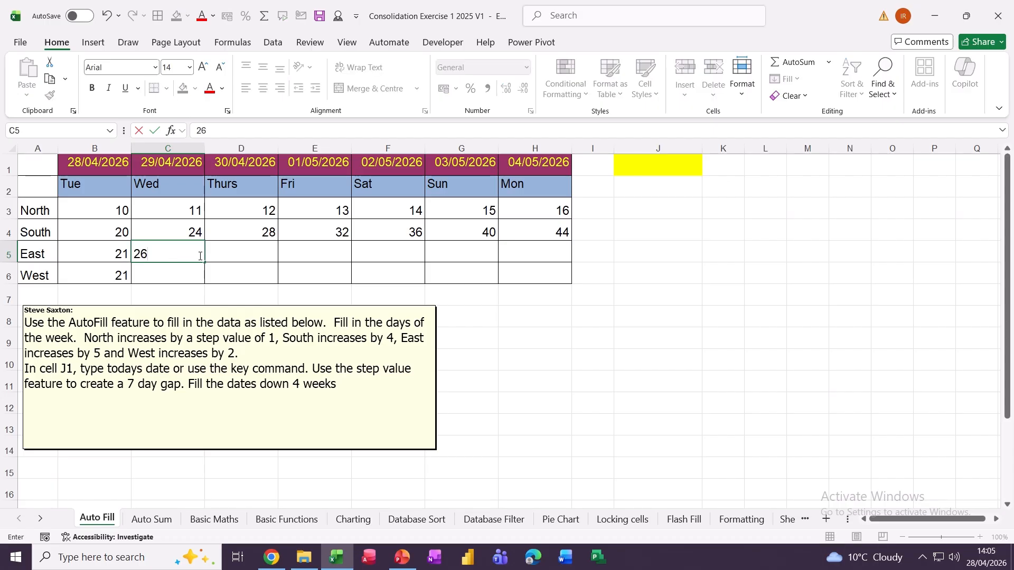
{"action": "left_click_drag", "start_coordinate": [89, 254], "coordinate": [542, 270]}
- Enter 23 in C6 and fill the West row to H6, running 21 to 33 in steps of 2
{"action": "left_click", "coordinate": [150, 272]}
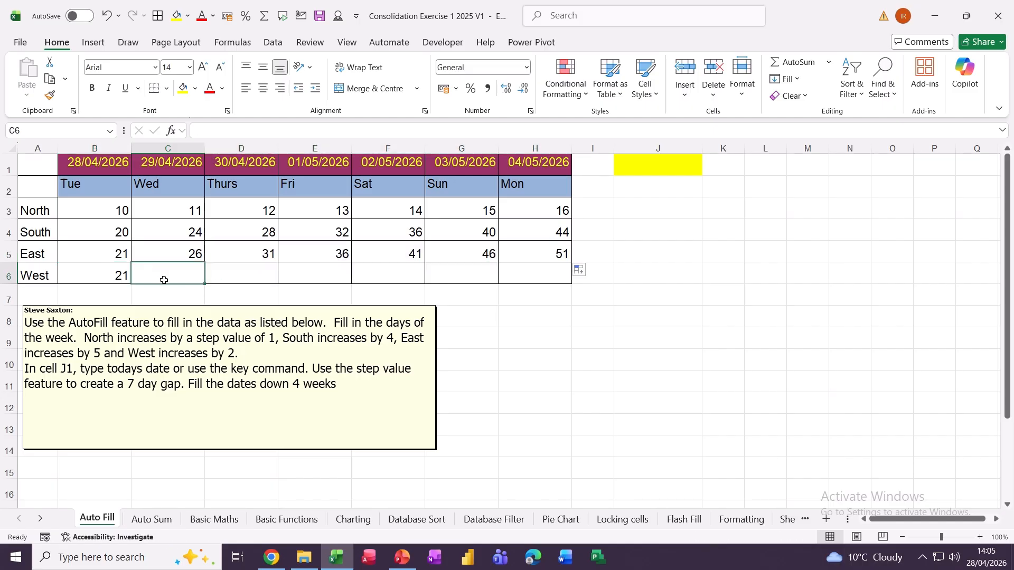
{"action": "type", "text": "23"}
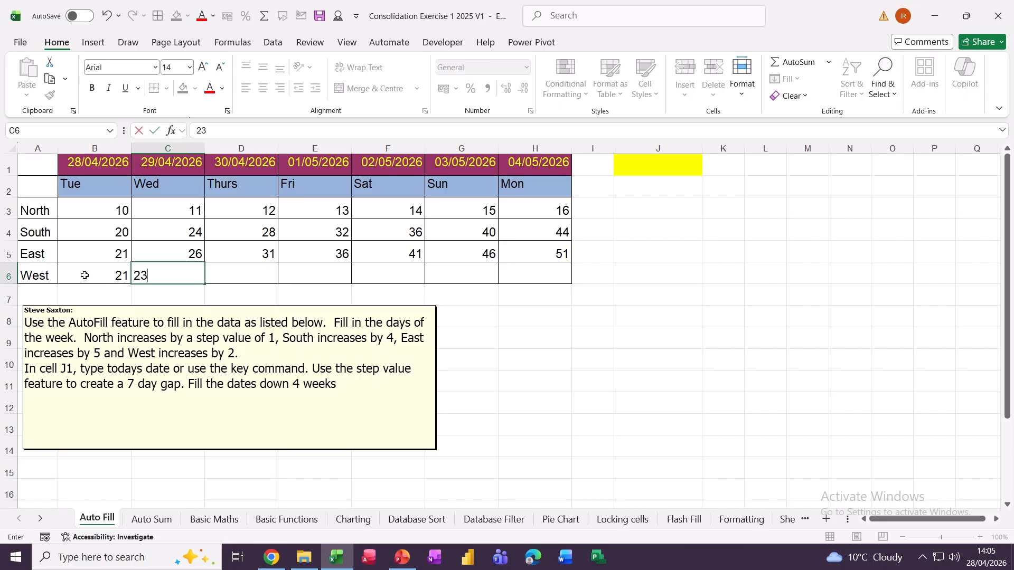
{"action": "left_click_drag", "start_coordinate": [85, 273], "coordinate": [169, 275]}
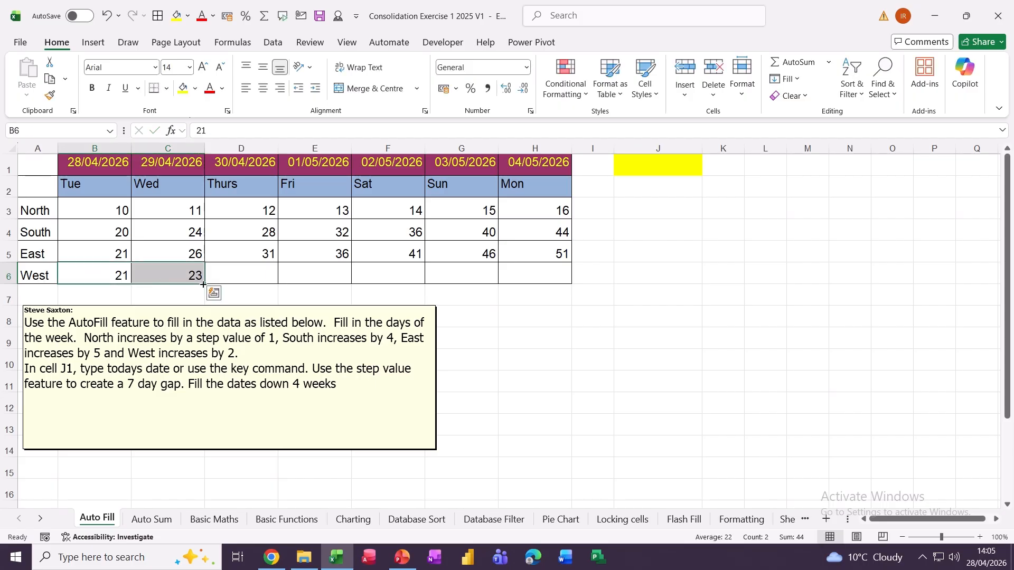
{"action": "left_click_drag", "start_coordinate": [204, 284], "coordinate": [515, 287]}
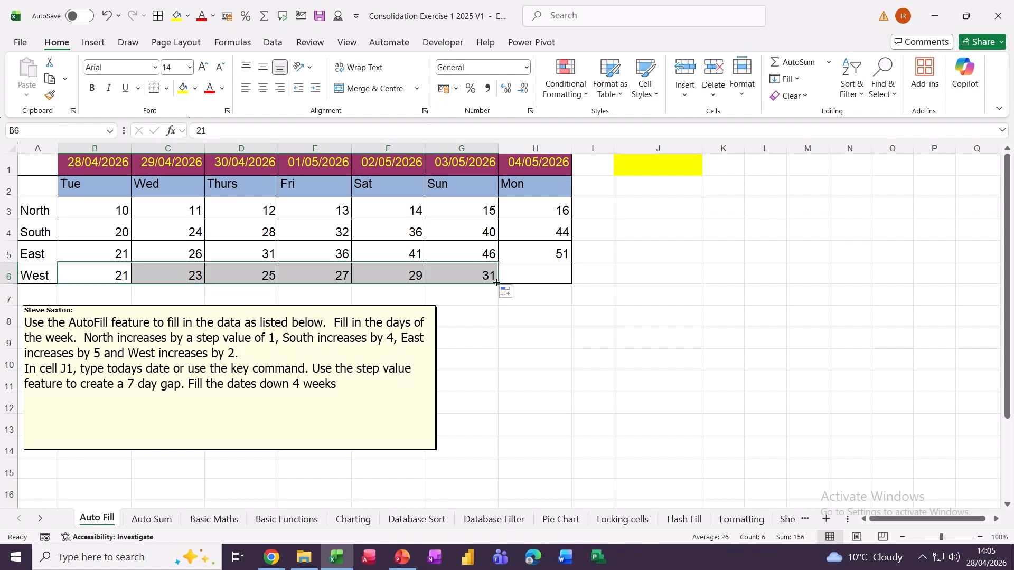
{"action": "left_click_drag", "start_coordinate": [500, 285], "coordinate": [567, 285]}
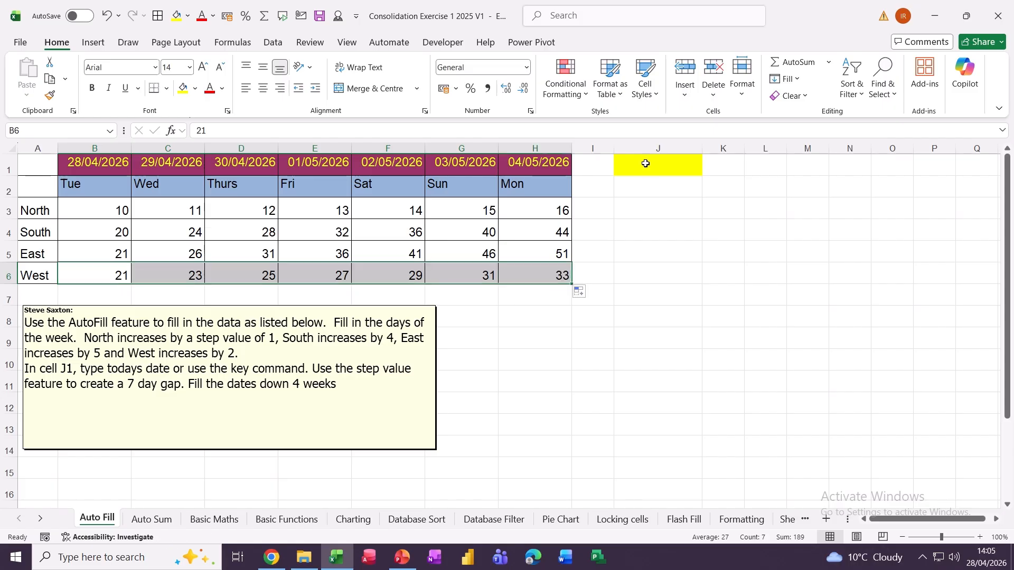
{"action": "left_click", "coordinate": [647, 165]}
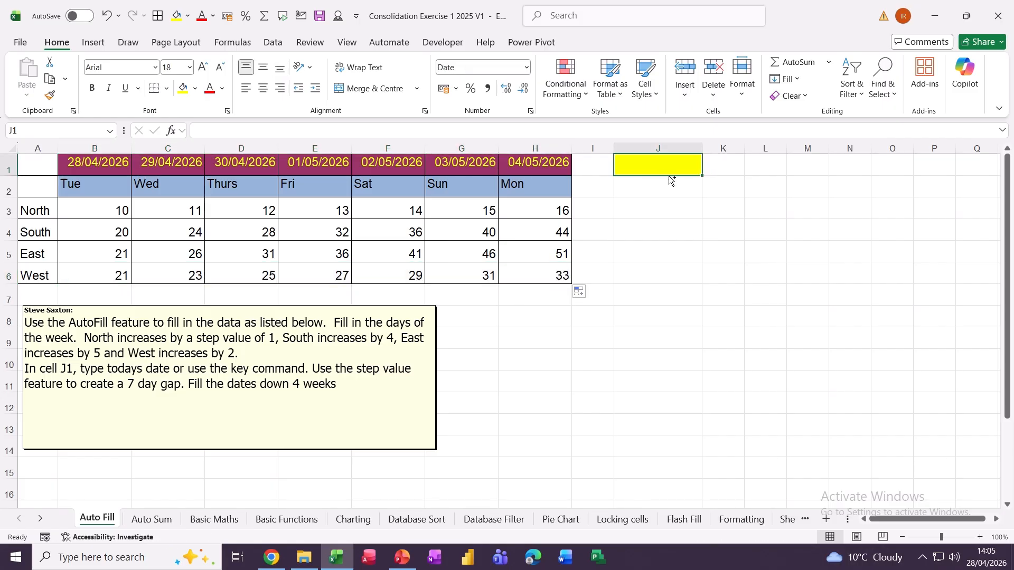
- Enter today's date in J1 and 5/05/2026 in J2, then fill weekly dates to 02/06/2026
{"action": "key", "text": "ctrl+semicolon"}
{"action": "key", "text": "Return"}
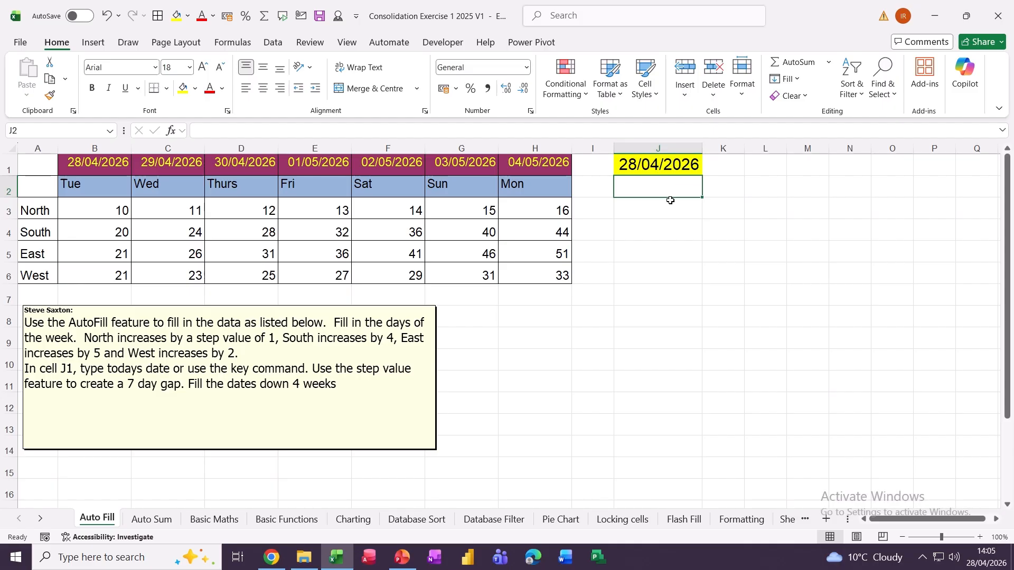
{"action": "type", "text": "5"}
{"action": "type", "text": "/05/"}
{"action": "type", "text": "202"}
{"action": "type", "text": "6"}
{"action": "key", "text": "Return"}
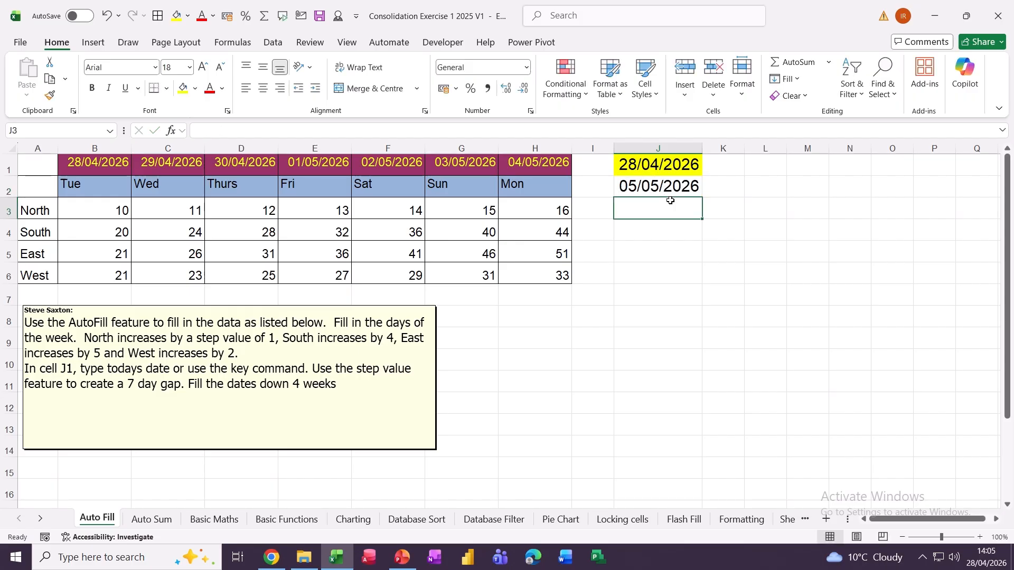
{"action": "left_click_drag", "start_coordinate": [658, 166], "coordinate": [700, 279]}
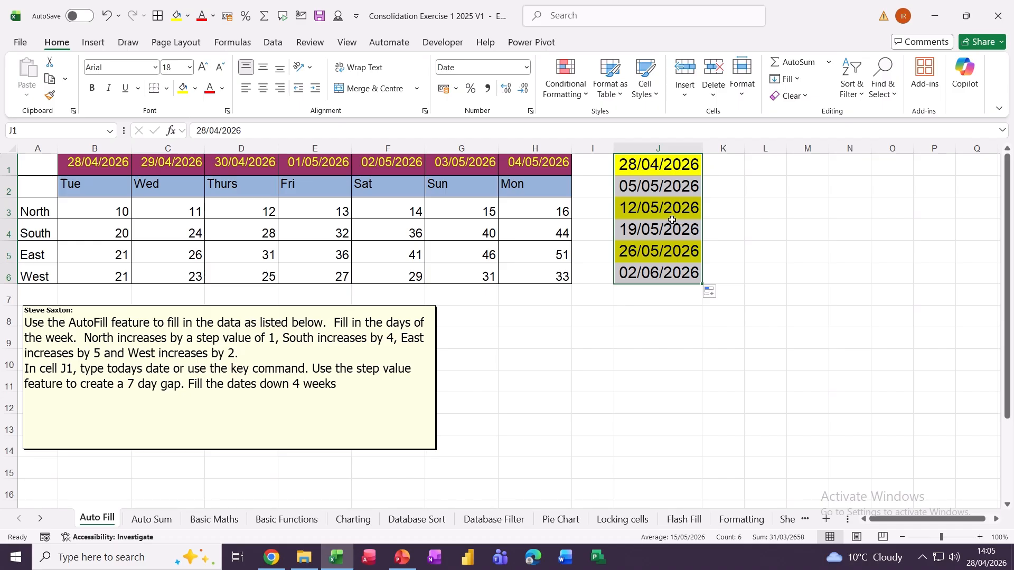
- On Auto Sum, AutoSum column B into B7 and fill the column totals across to F7
{"action": "left_click", "coordinate": [155, 521]}
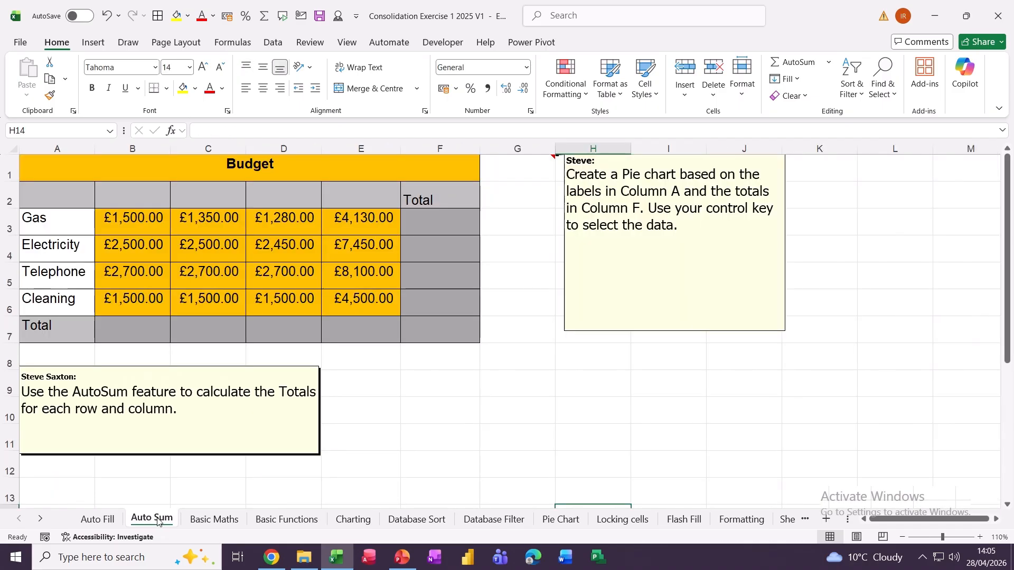
{"action": "left_click", "coordinate": [132, 329]}
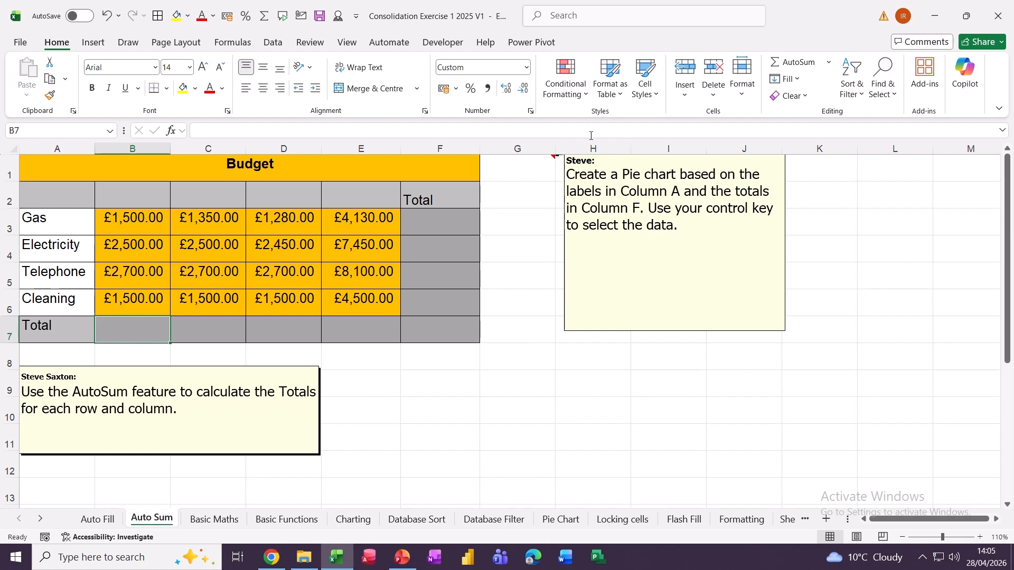
{"action": "left_click", "coordinate": [776, 64]}
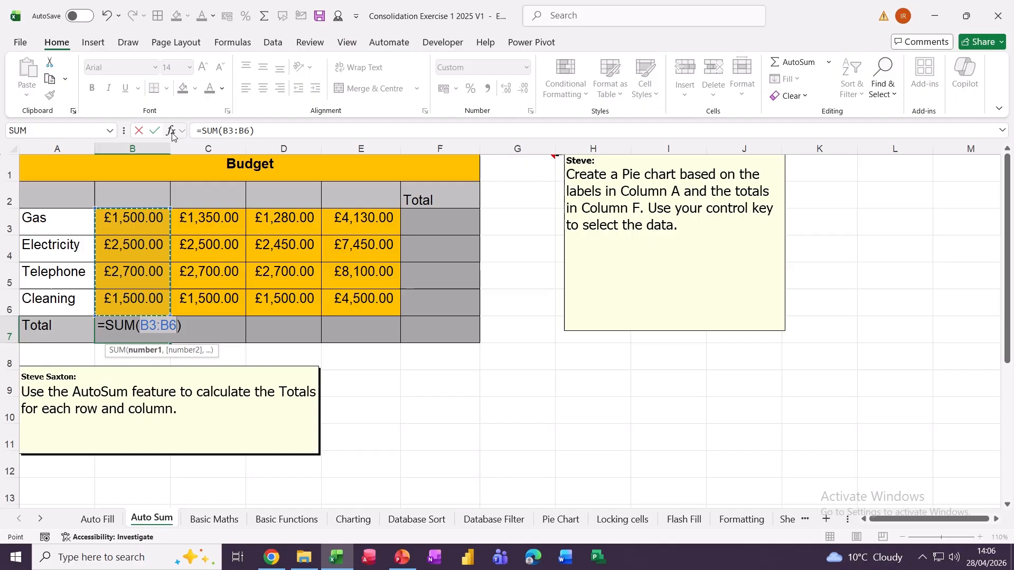
{"action": "left_click", "coordinate": [154, 132]}
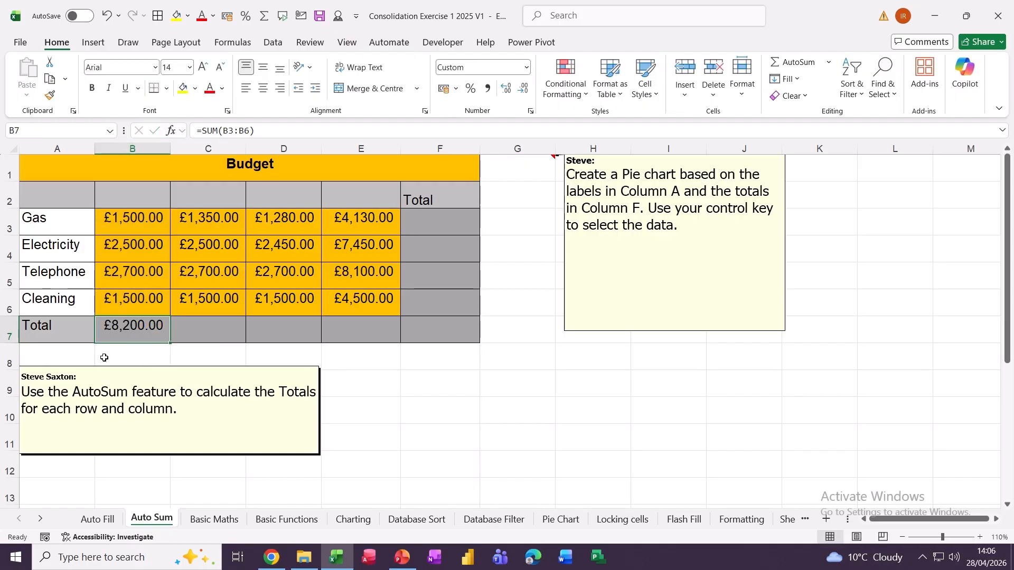
{"action": "left_click_drag", "start_coordinate": [170, 341], "coordinate": [475, 331]}
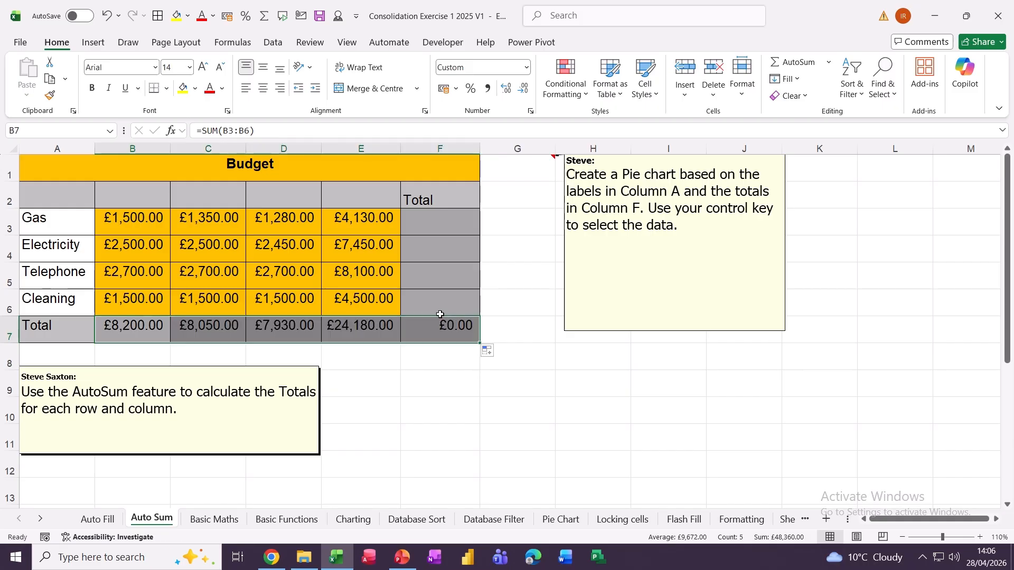
- AutoSum the Gas row into F3 and fill the row totals down to F6
{"action": "left_click", "coordinate": [441, 225]}
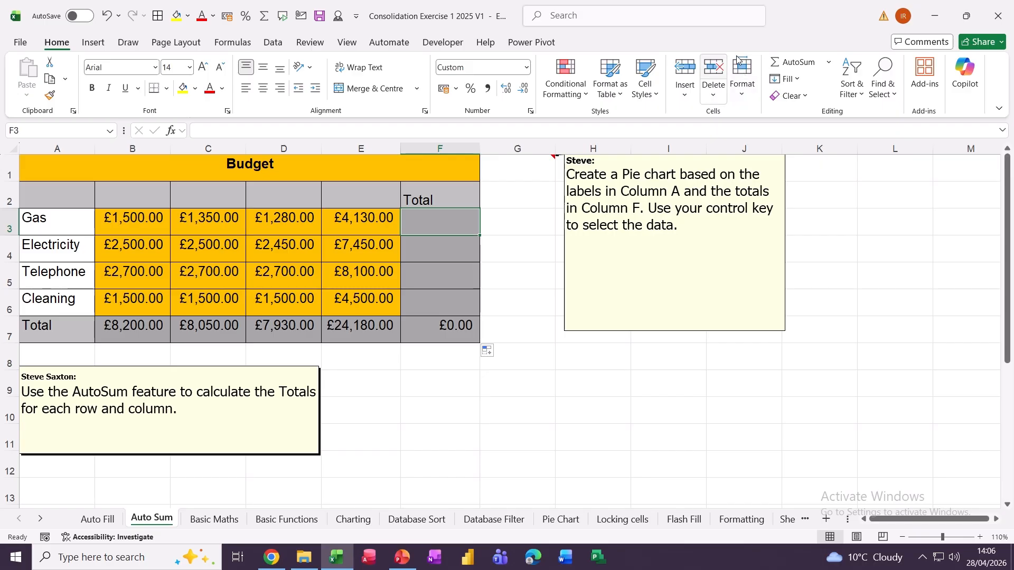
{"action": "left_click", "coordinate": [791, 62]}
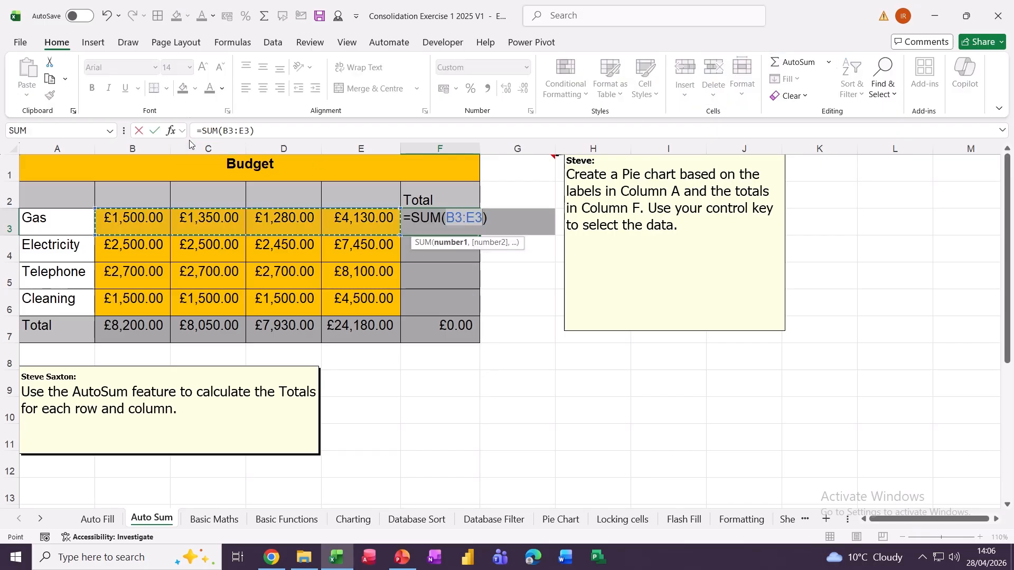
{"action": "left_click", "coordinate": [154, 131]}
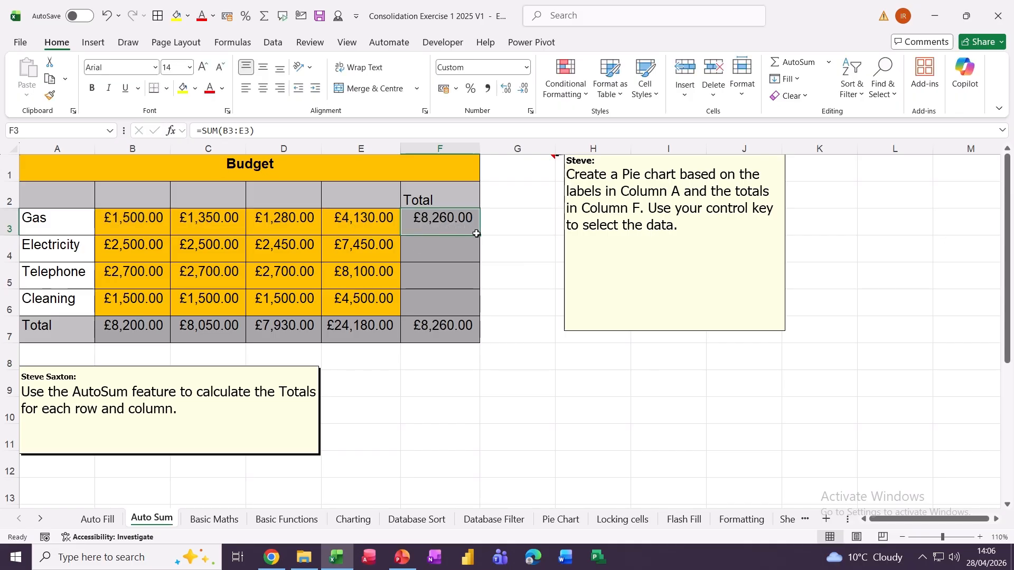
{"action": "left_click_drag", "start_coordinate": [474, 231], "coordinate": [482, 297]}
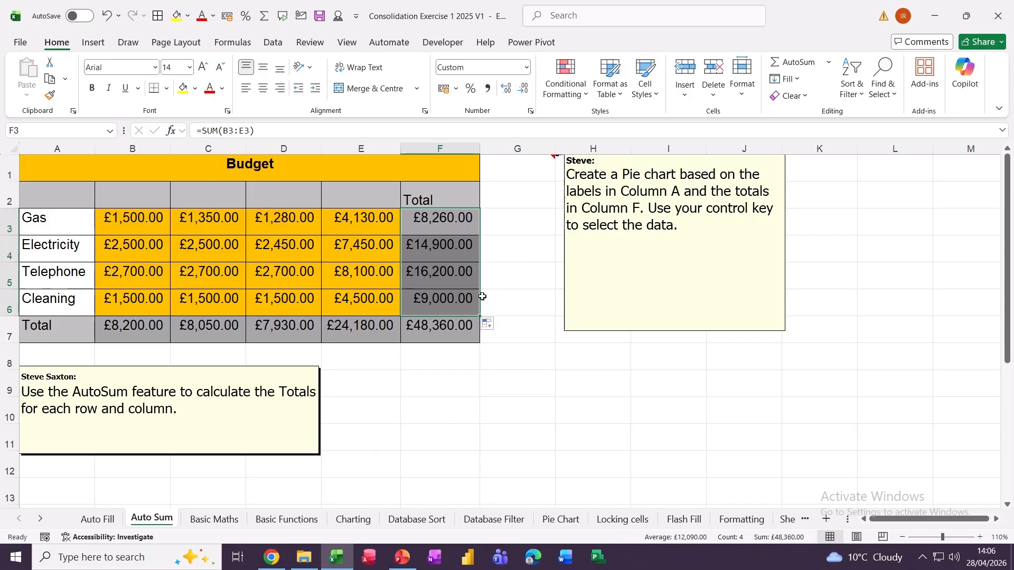
{"action": "left_click", "coordinate": [221, 522]}
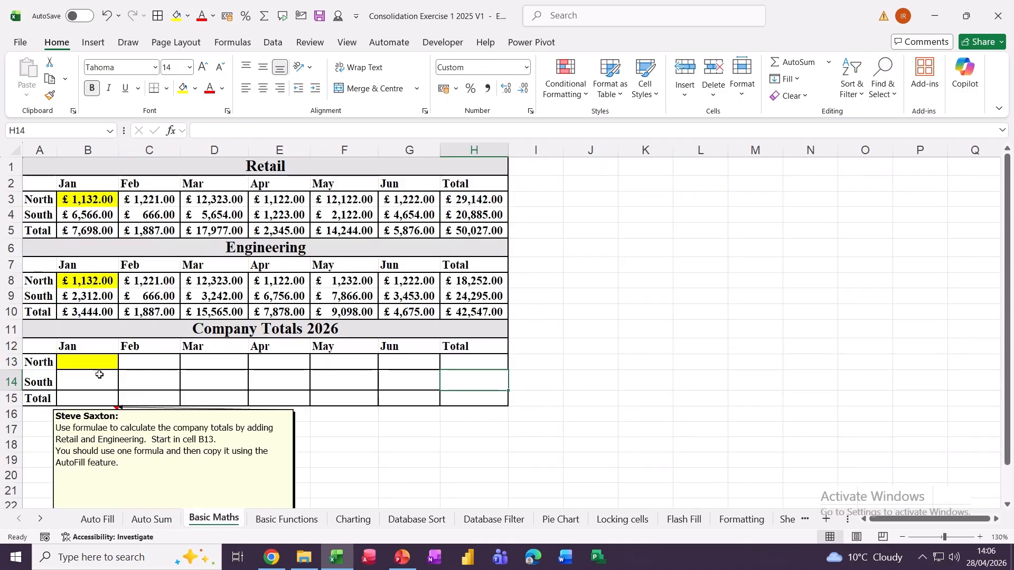
- Enter =B3+B8 in B13 and copy it across the Company Totals range B13:H15
{"action": "left_click", "coordinate": [77, 362]}
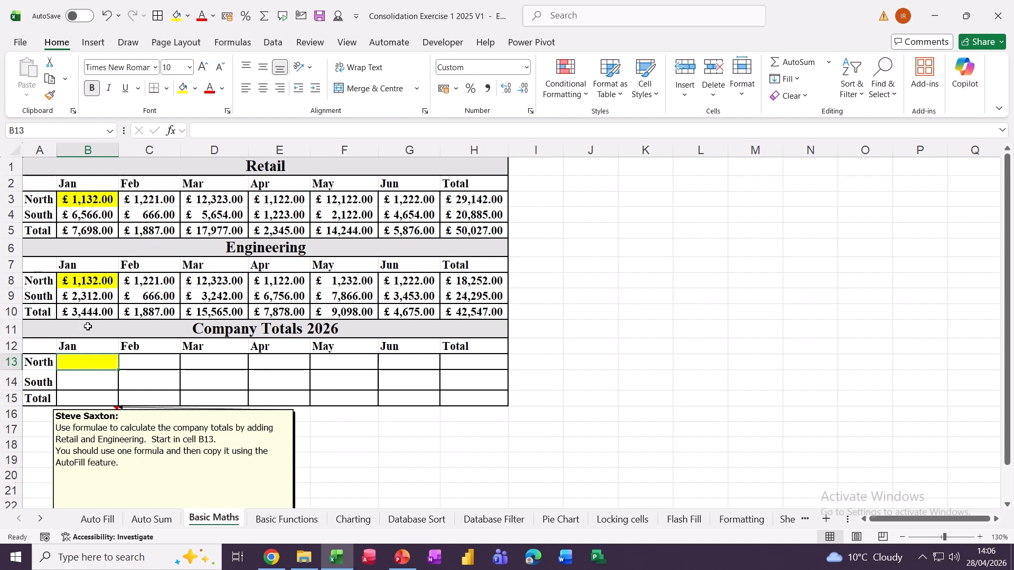
{"action": "type", "text": "="}
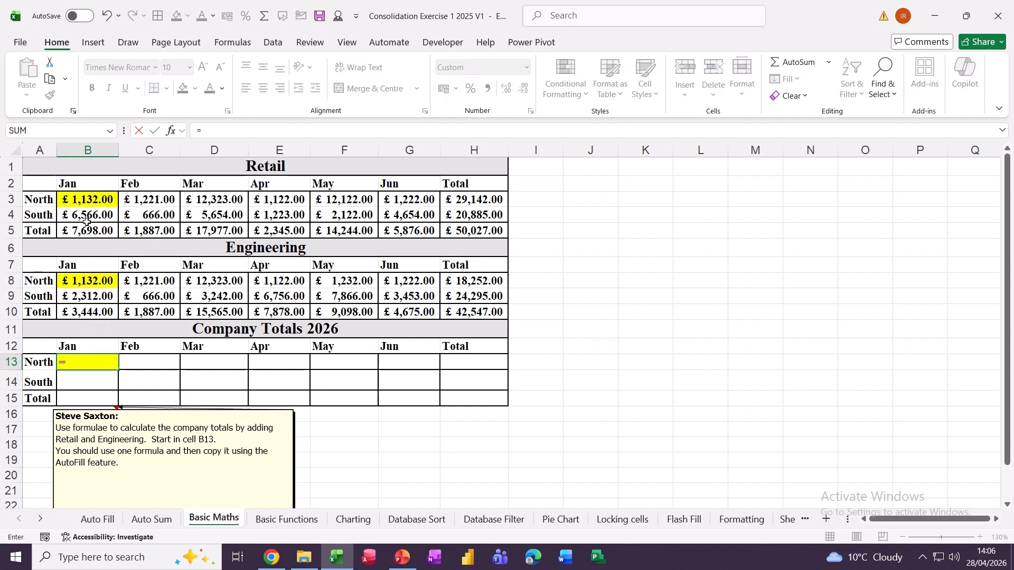
{"action": "left_click", "coordinate": [77, 203]}
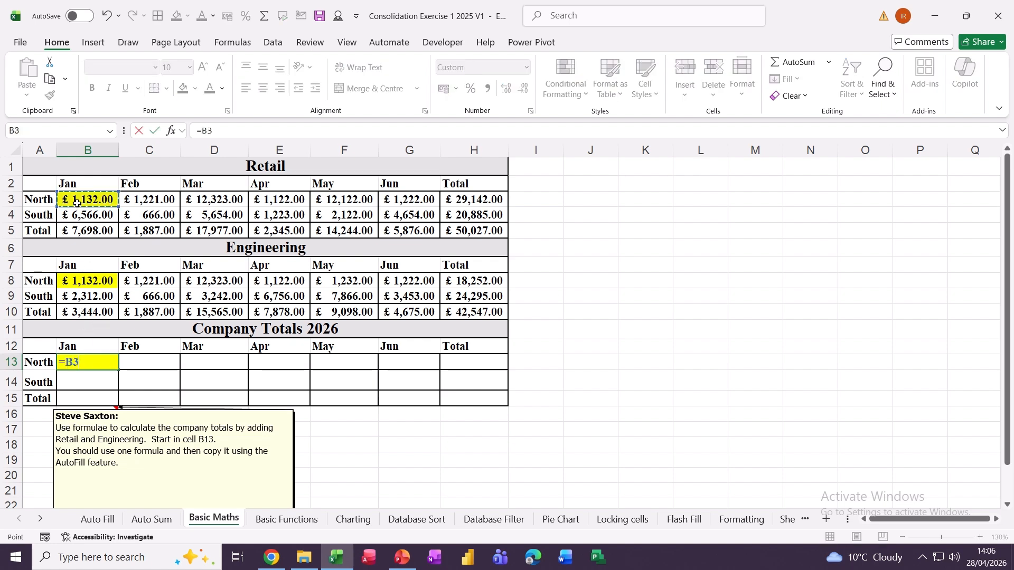
{"action": "type", "text": "+"}
{"action": "left_click", "coordinate": [82, 280]}
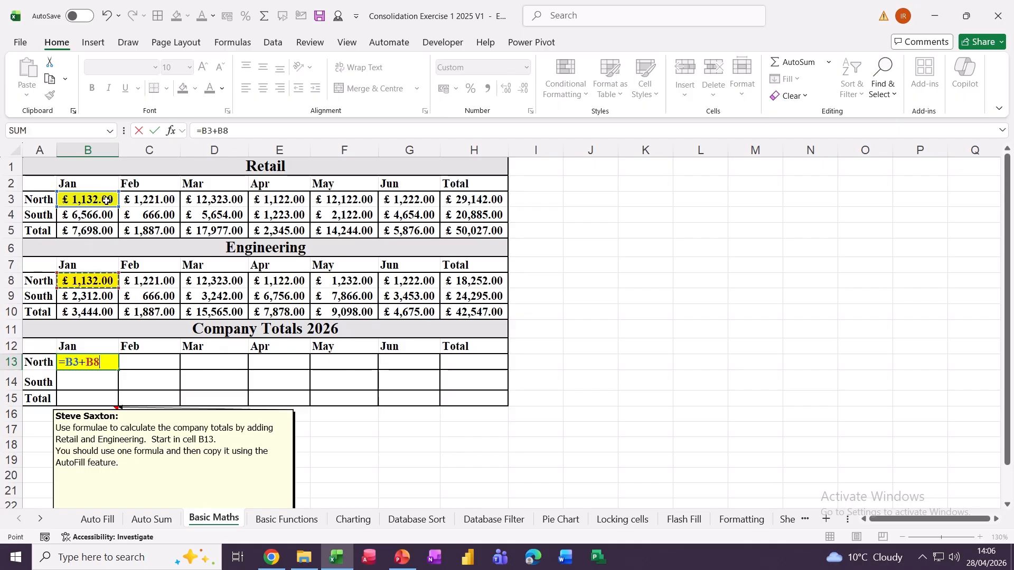
{"action": "key", "text": "Tab"}
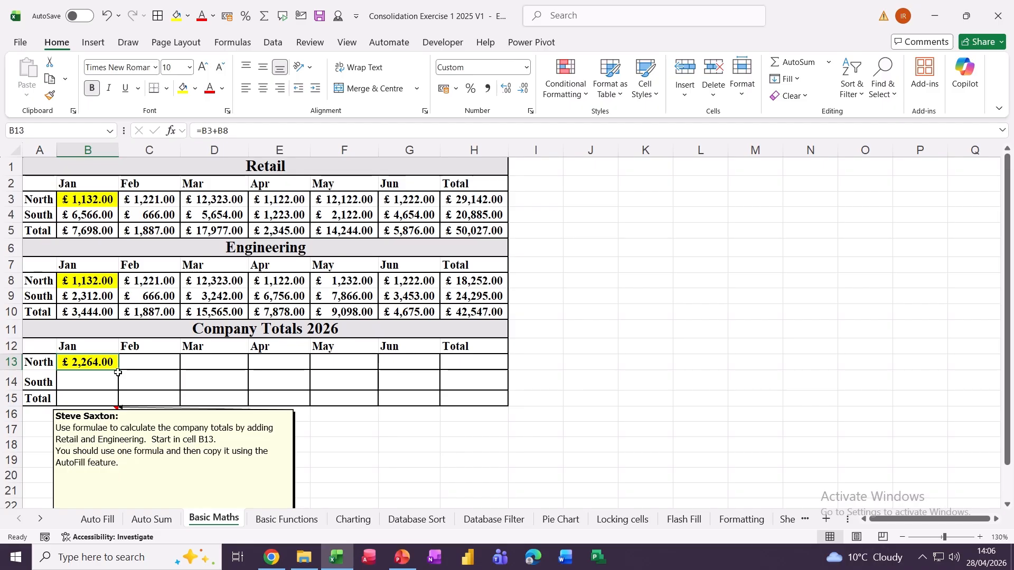
{"action": "left_click_drag", "start_coordinate": [118, 371], "coordinate": [510, 401]}
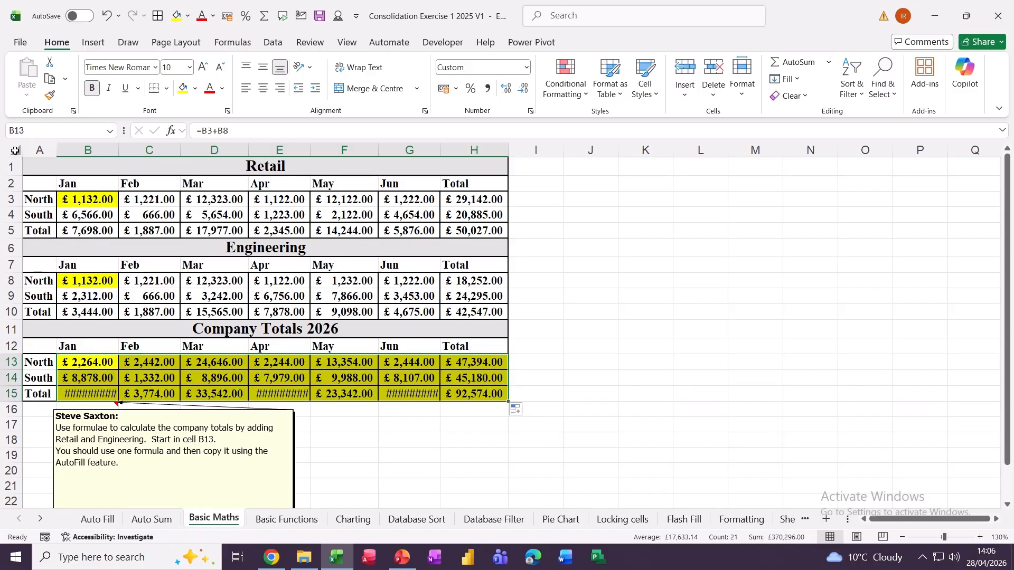
- Autofit all columns so the totals display, grand total £92,574.00
{"action": "key", "text": "ctrl+a"}
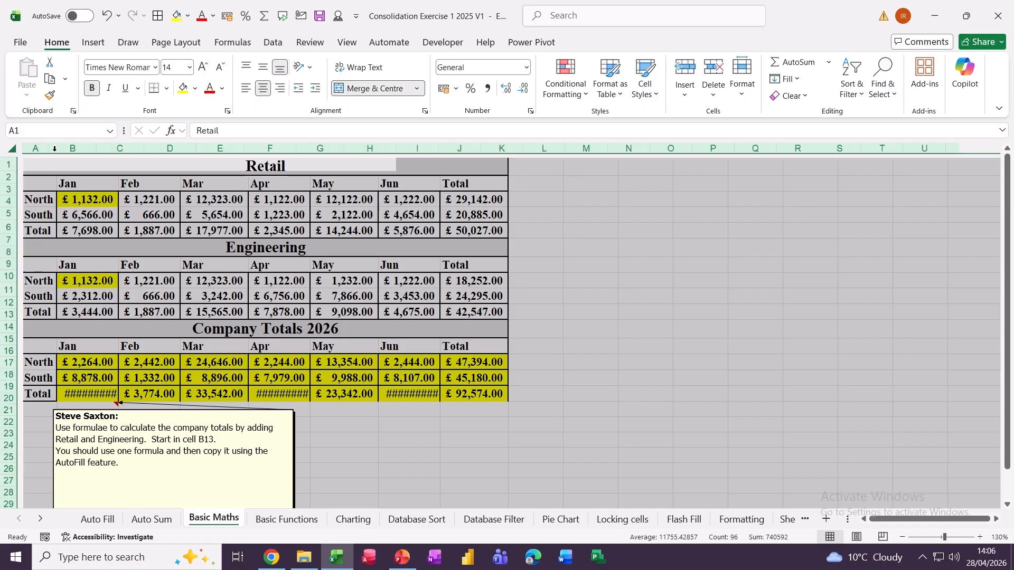
{"action": "double_click", "coordinate": [54, 152]}
{"action": "left_click", "coordinate": [280, 328]}
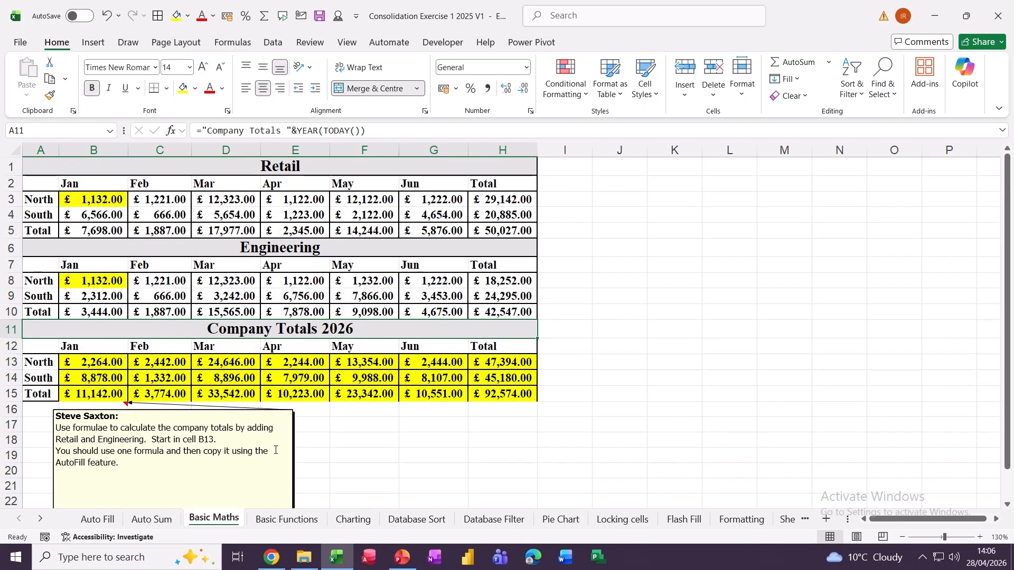
{"action": "left_click", "coordinate": [278, 520]}
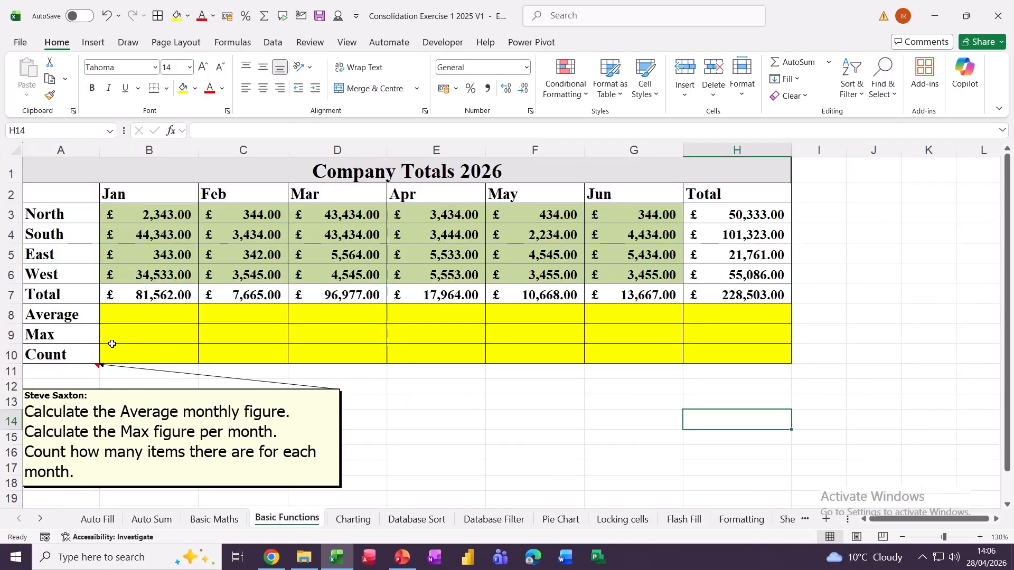
- Insert an AutoSum Average in B8, correcting its range to end at row 6
{"action": "left_click", "coordinate": [138, 316]}
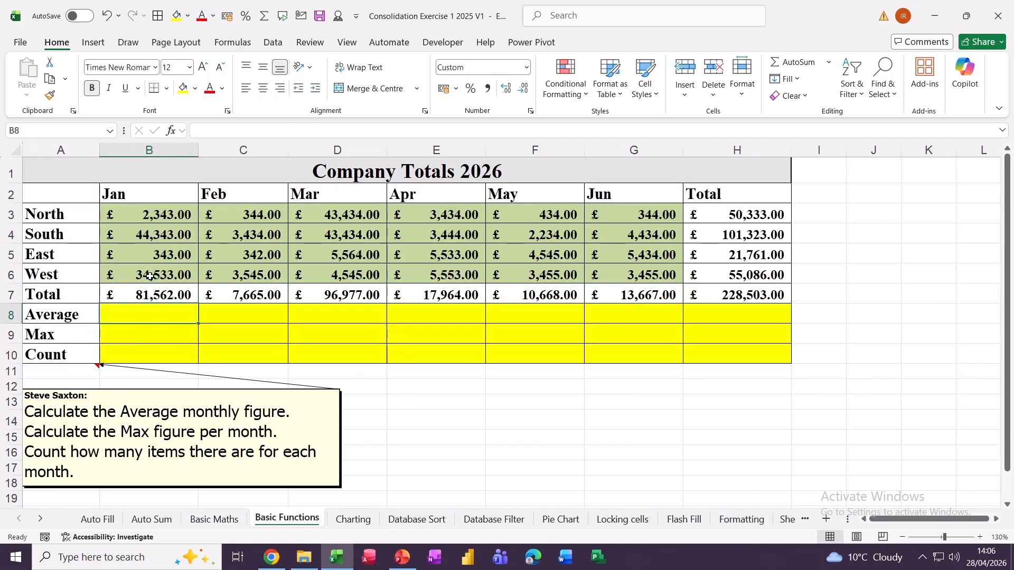
{"action": "left_click", "coordinate": [829, 63]}
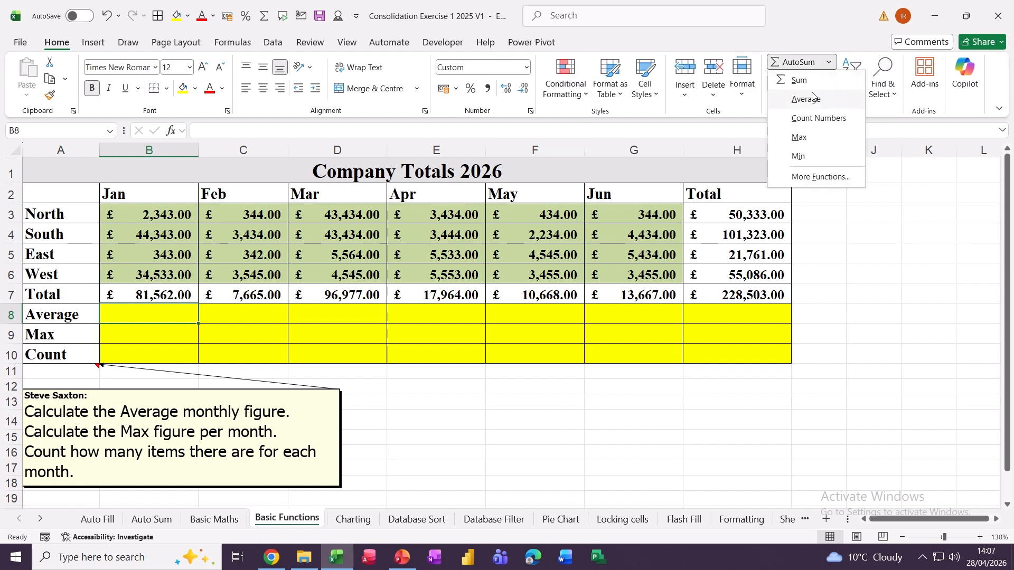
{"action": "left_click", "coordinate": [801, 100]}
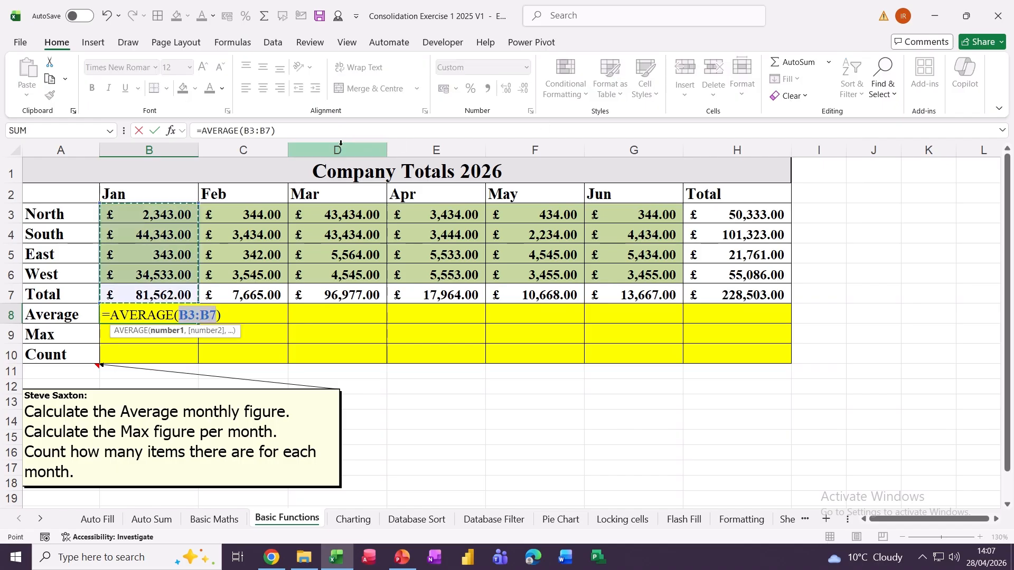
{"action": "left_click", "coordinate": [271, 131]}
{"action": "key", "text": "BackSpace"}
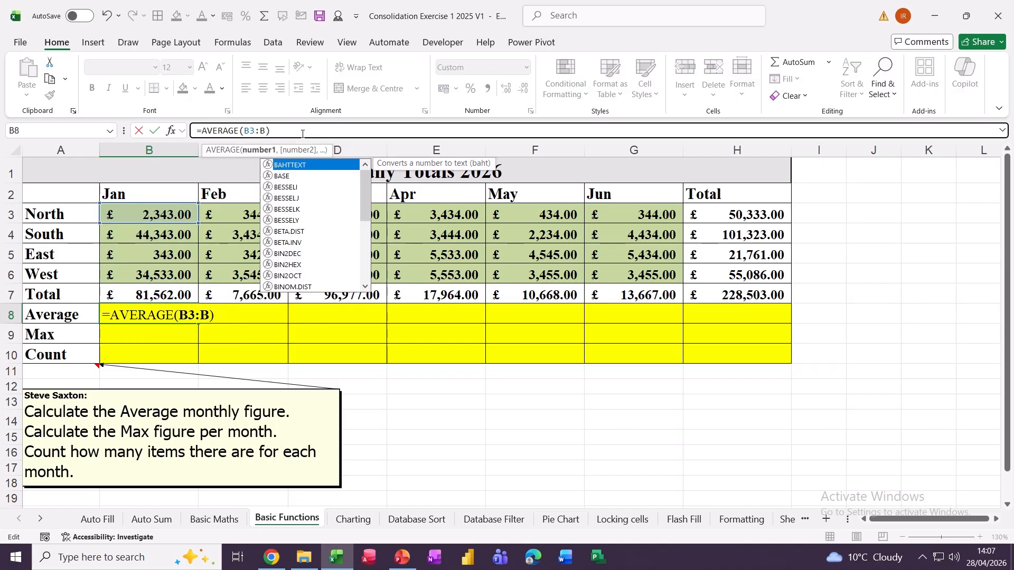
{"action": "type", "text": "6"}
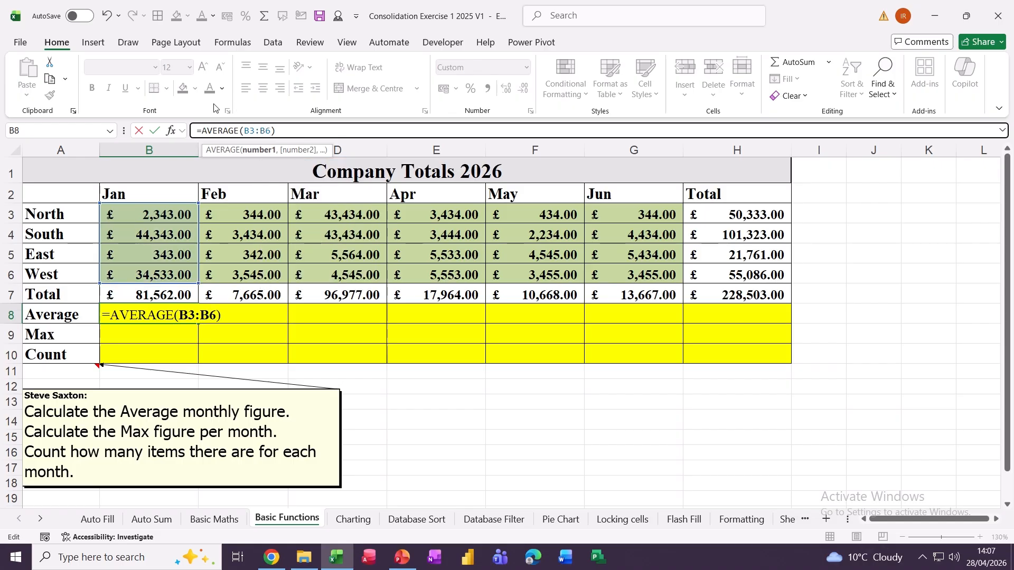
{"action": "left_click", "coordinate": [156, 132]}
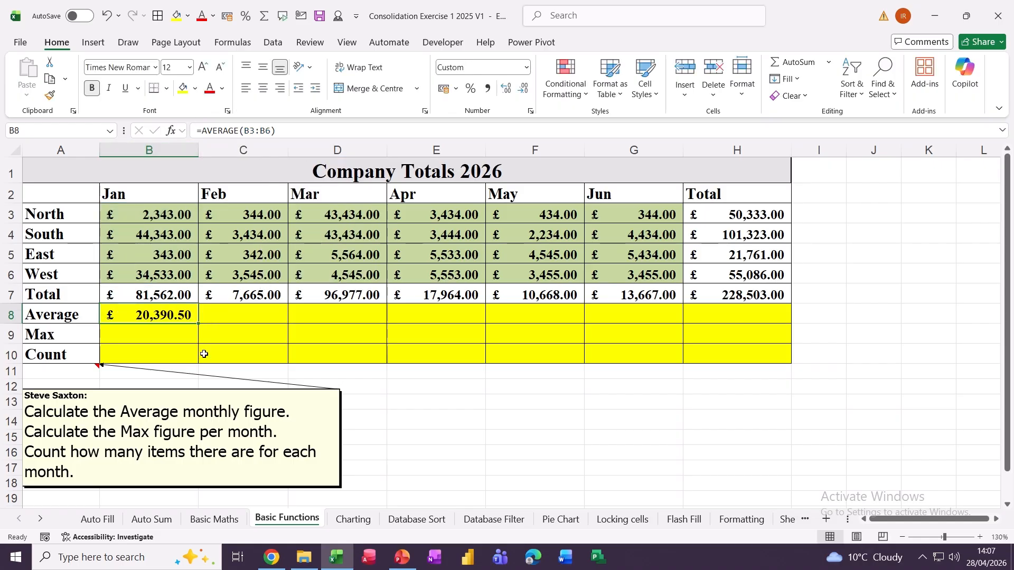
- Insert an AutoSum Max in B9, correcting its range to B3:B6
{"action": "left_click", "coordinate": [124, 336]}
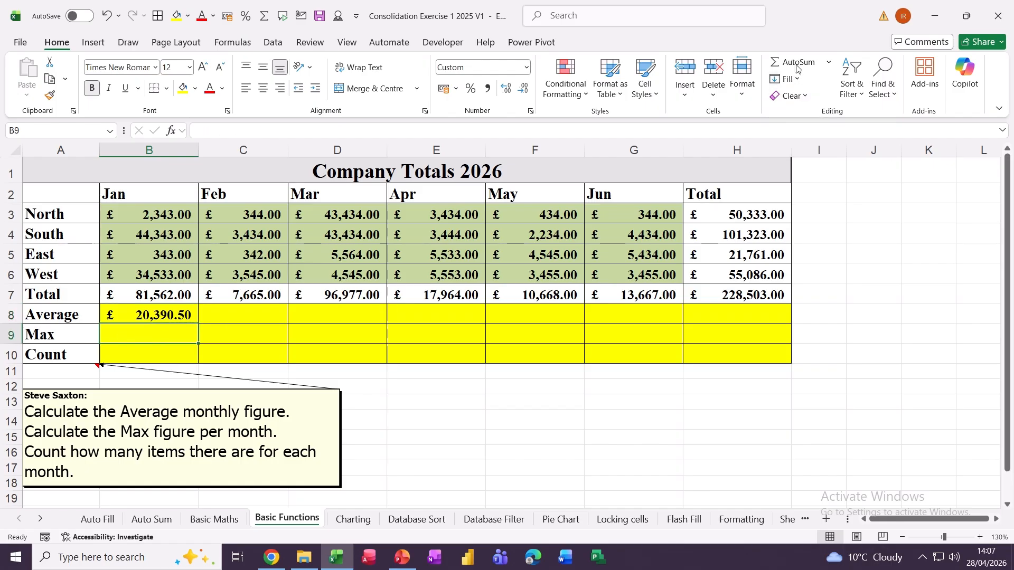
{"action": "left_click", "coordinate": [829, 62]}
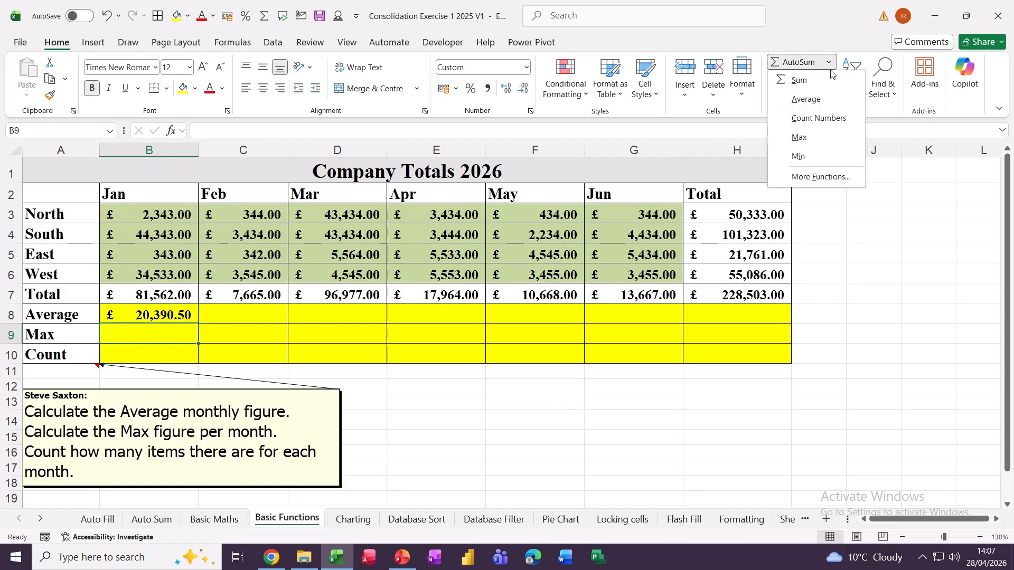
{"action": "left_click", "coordinate": [801, 138]}
{"action": "left_click", "coordinate": [250, 130]}
{"action": "key", "text": "BackSpace"}
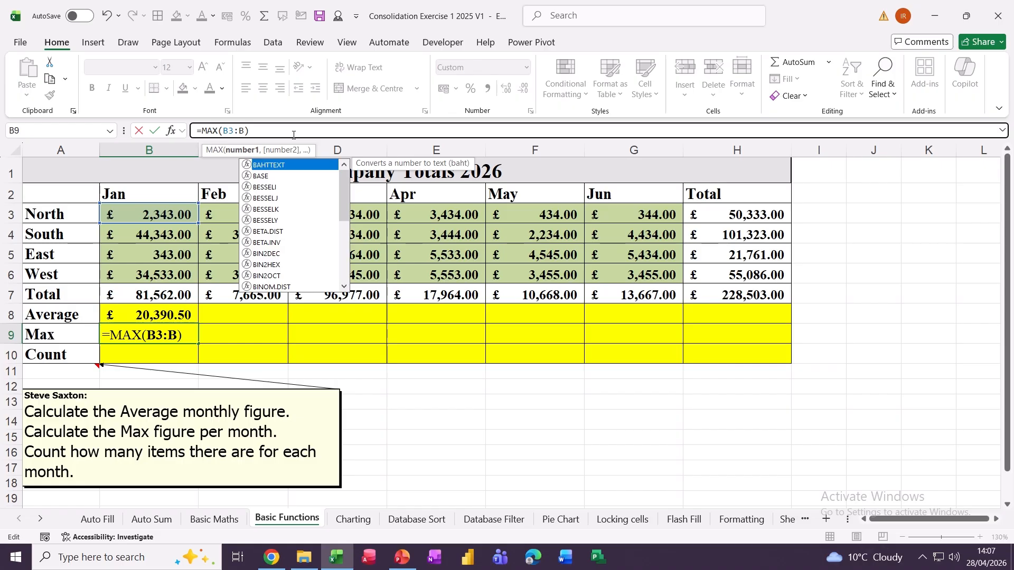
{"action": "type", "text": "6"}
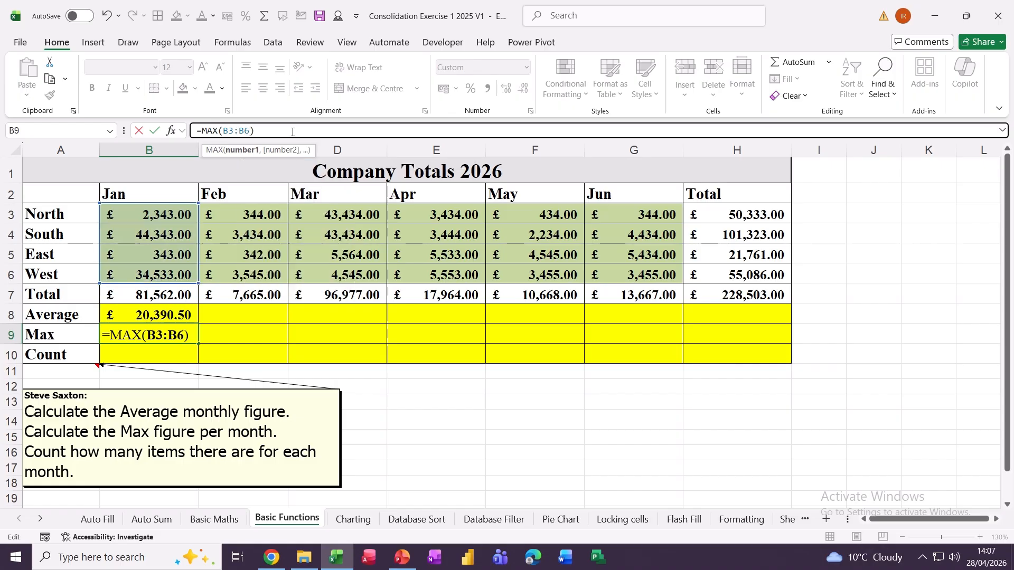
{"action": "left_click", "coordinate": [150, 131]}
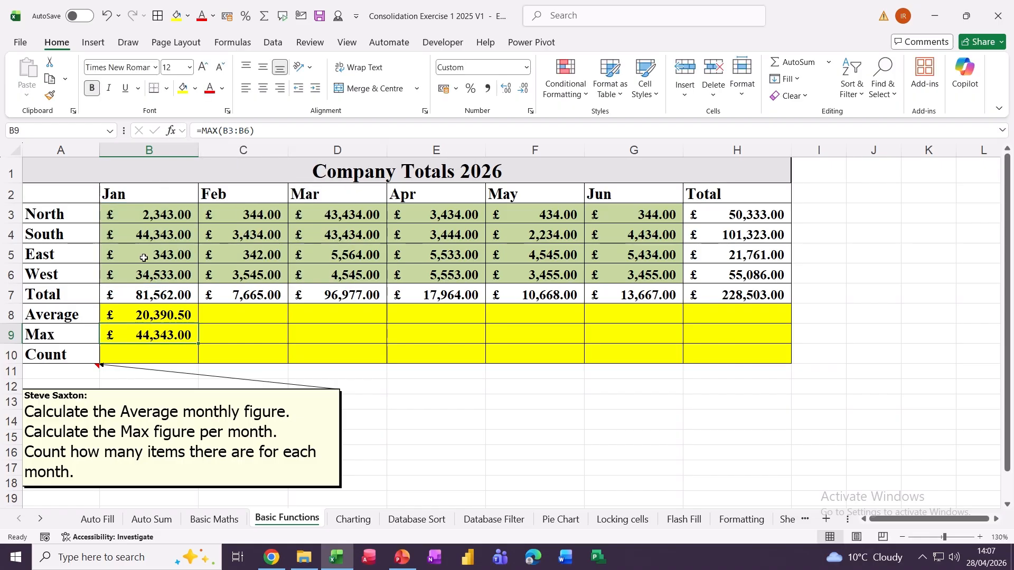
- Add a Count Numbers formula over B3:B6 in B10, format it General, and fill B8:B10 to column H
{"action": "left_click", "coordinate": [121, 355]}
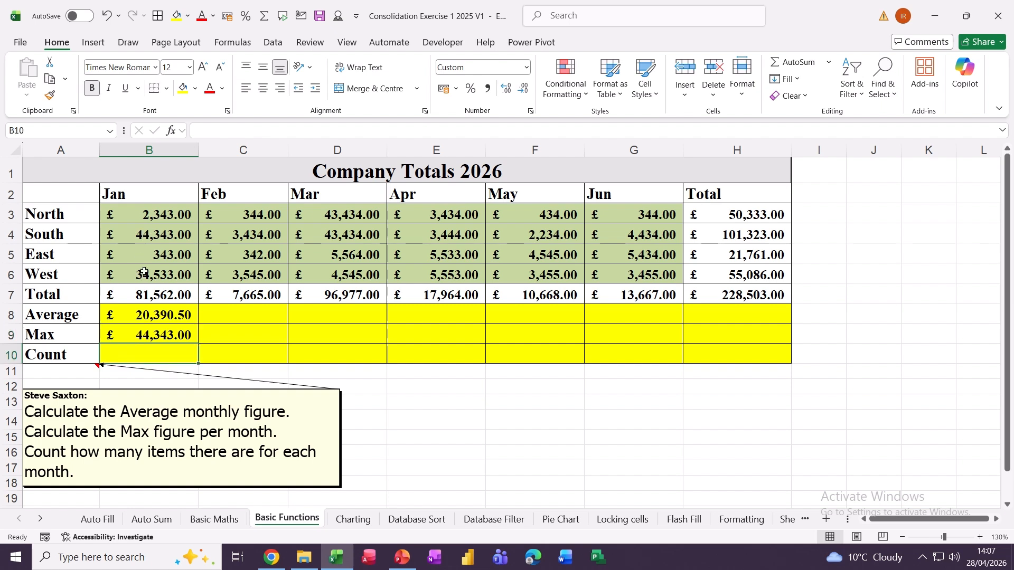
{"action": "left_click", "coordinate": [828, 62]}
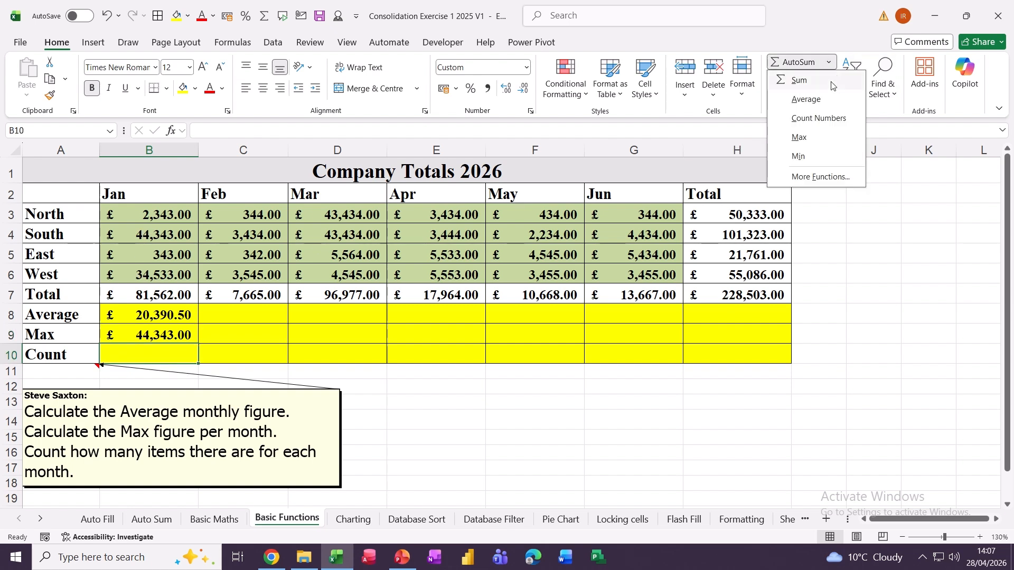
{"action": "left_click", "coordinate": [833, 120]}
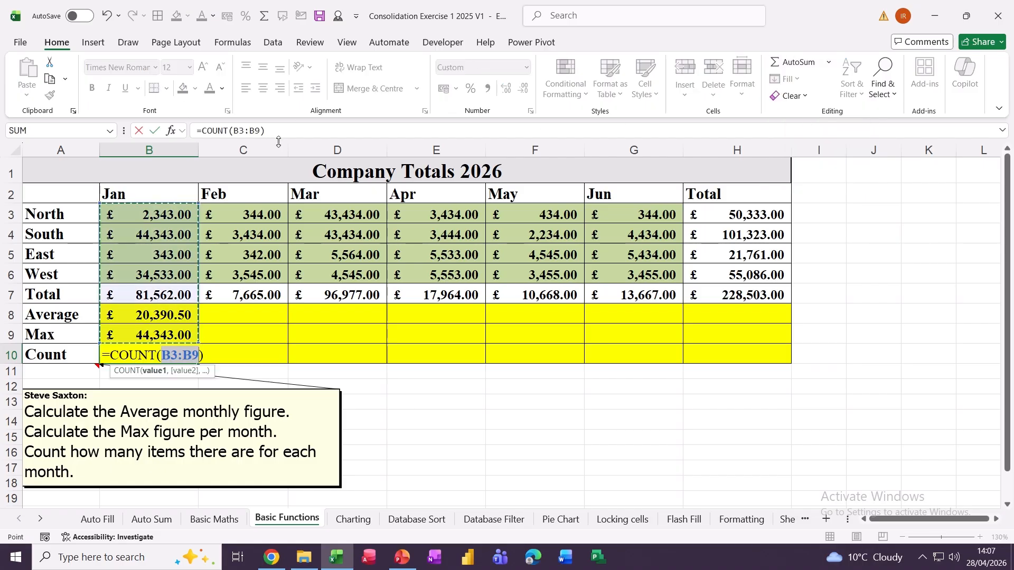
{"action": "left_click", "coordinate": [260, 137]}
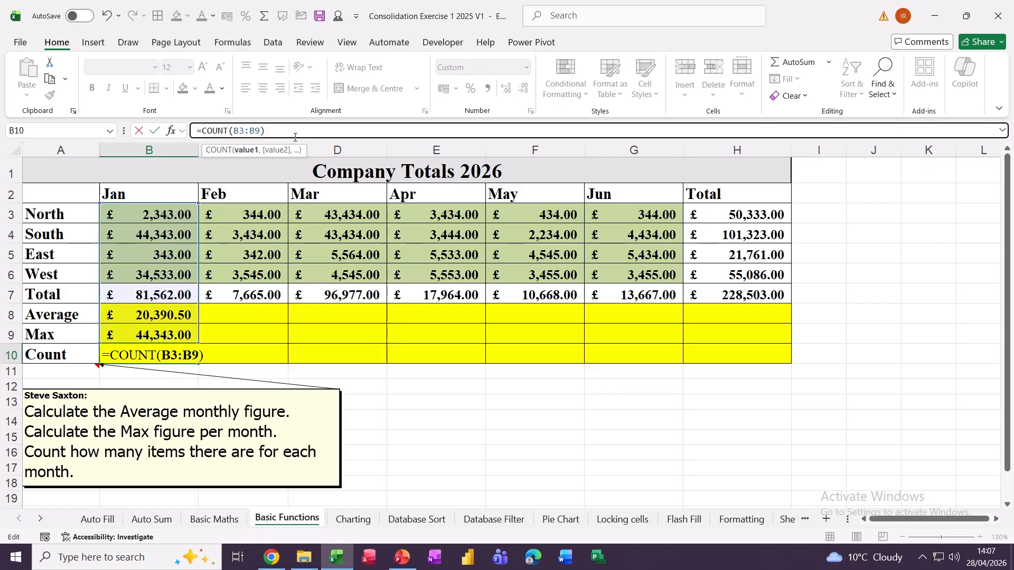
{"action": "key", "text": "BackSpace"}
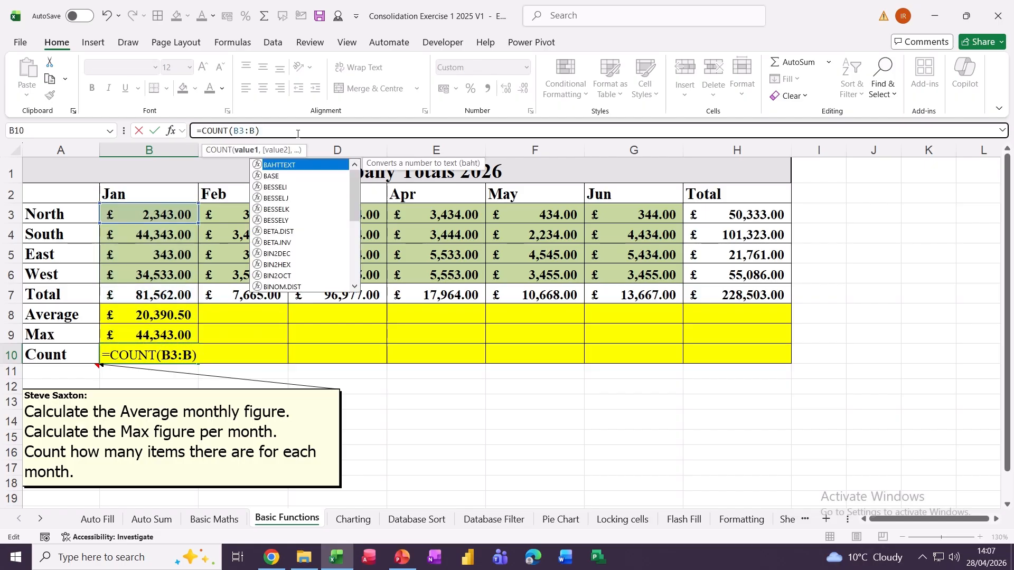
{"action": "type", "text": "6"}
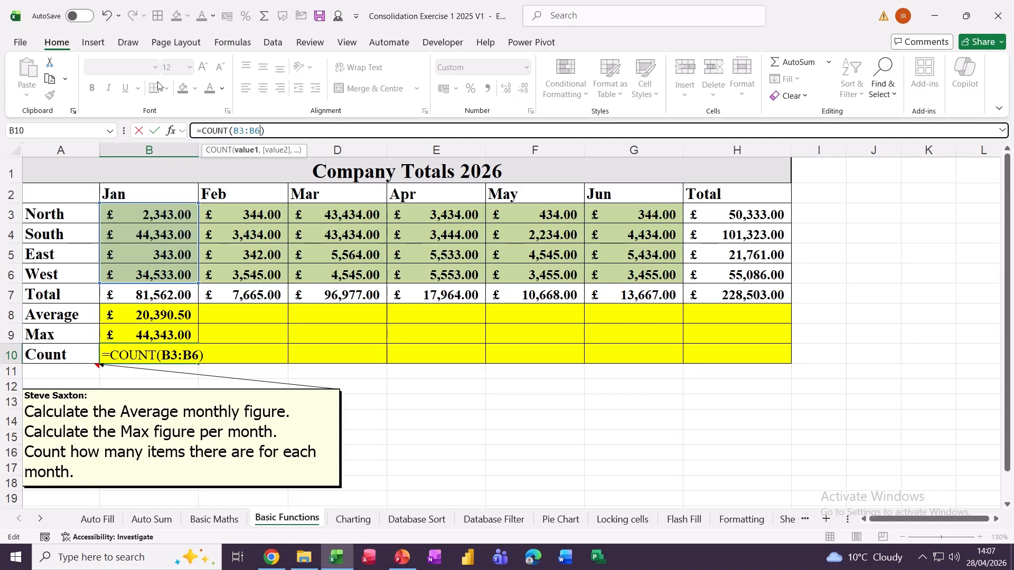
{"action": "left_click", "coordinate": [155, 131]}
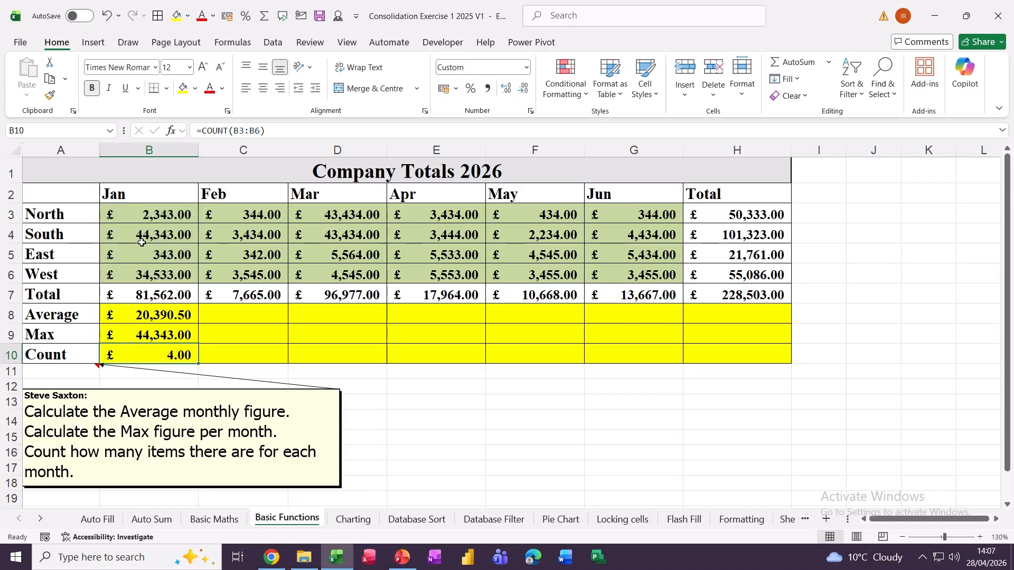
{"action": "left_click", "coordinate": [525, 69]}
{"action": "left_click", "coordinate": [493, 90]}
{"action": "left_click_drag", "start_coordinate": [129, 314], "coordinate": [138, 353]}
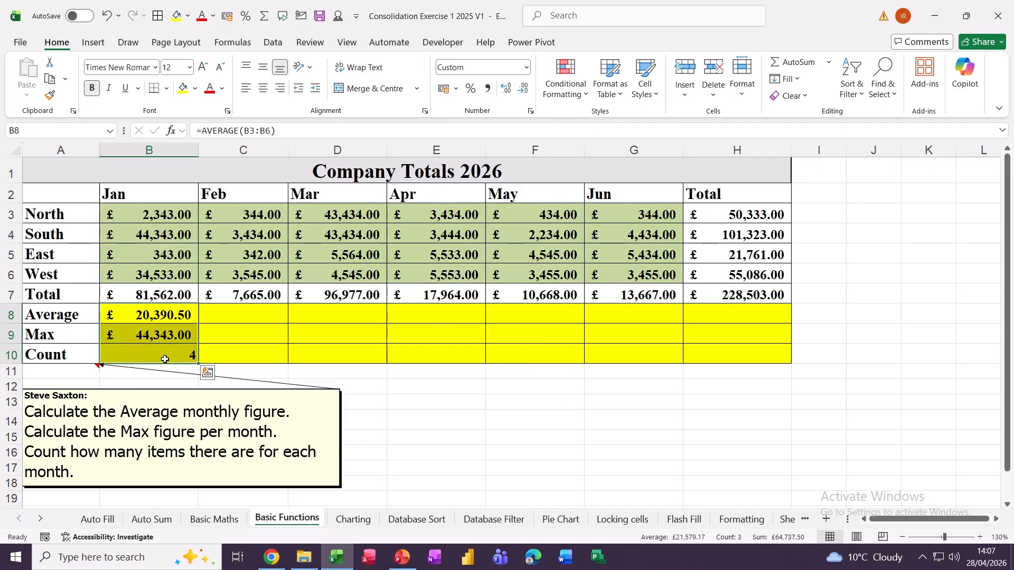
{"action": "left_click_drag", "start_coordinate": [198, 364], "coordinate": [755, 334]}
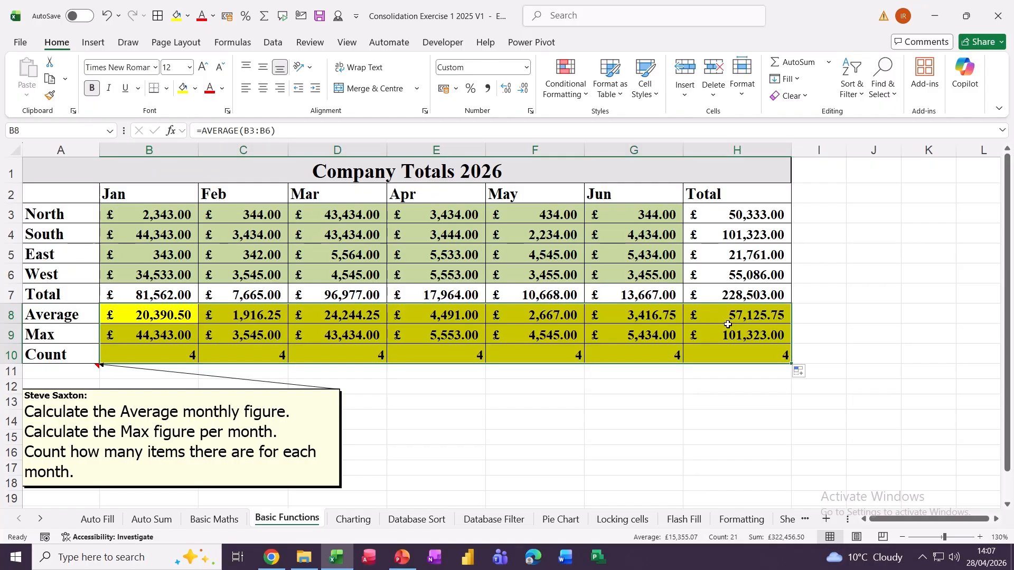
- On the Charting sheet, insert a column chart of A2:M5 with Alt+F1
{"action": "left_click", "coordinate": [369, 519]}
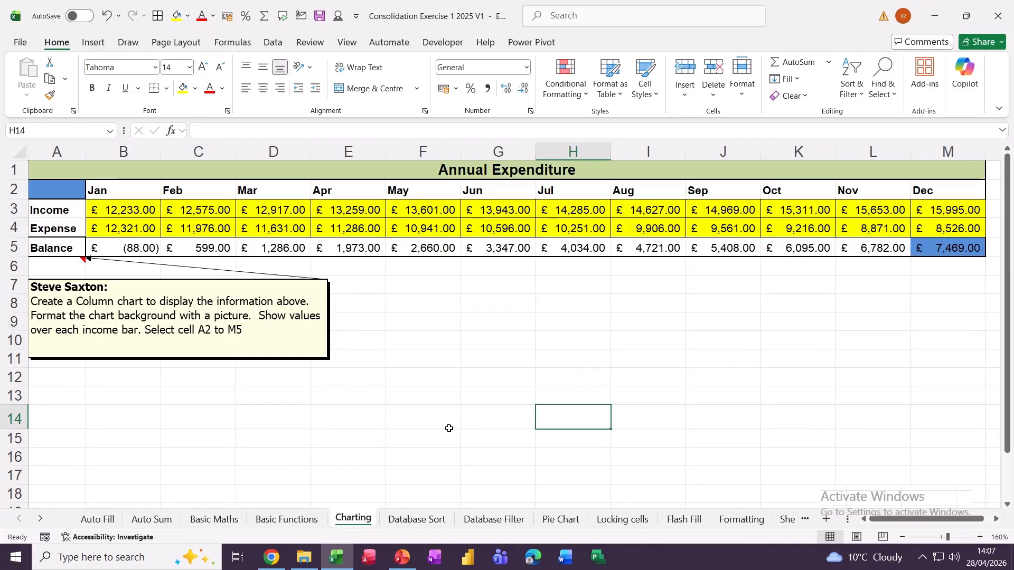
{"action": "left_click_drag", "start_coordinate": [65, 195], "coordinate": [933, 252]}
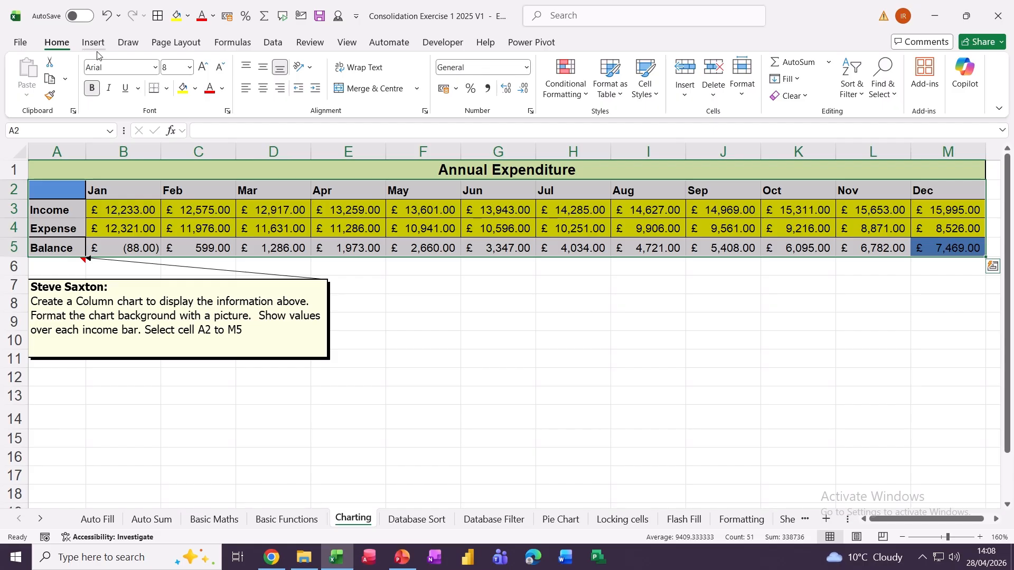
{"action": "key", "text": "alt+F1"}
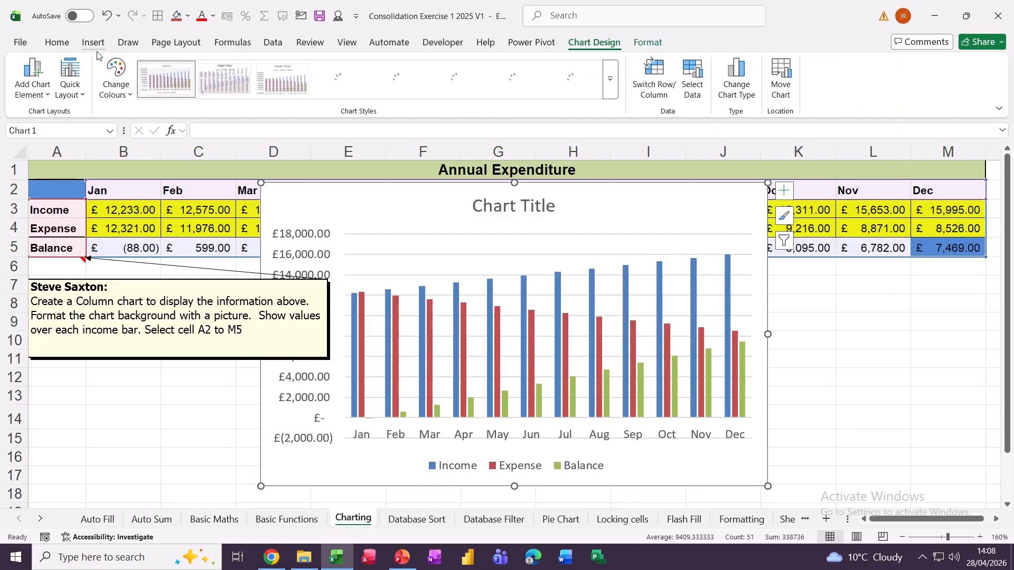
- Link the chart title to cell A1 so it reads 'Annual Expenditure'
{"action": "left_click", "coordinate": [522, 205]}
{"action": "left_click", "coordinate": [331, 132]}
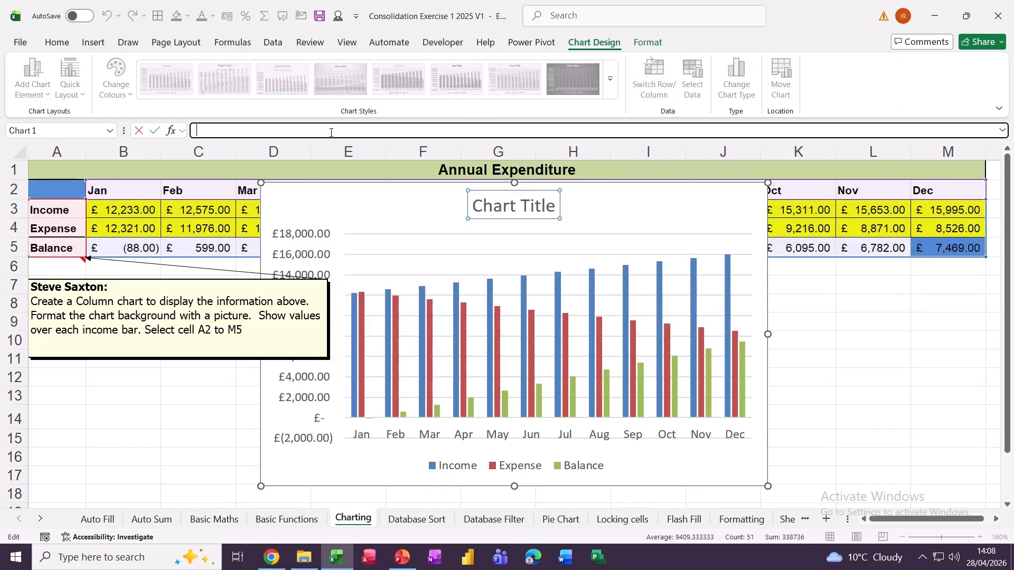
{"action": "type", "text": "="}
{"action": "left_click", "coordinate": [421, 169]}
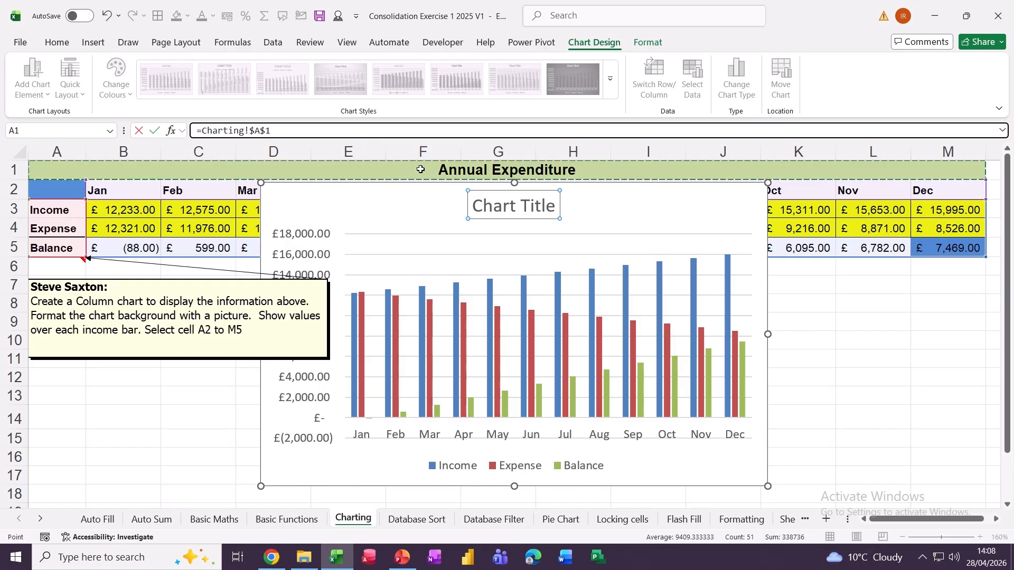
{"action": "key", "text": "Return"}
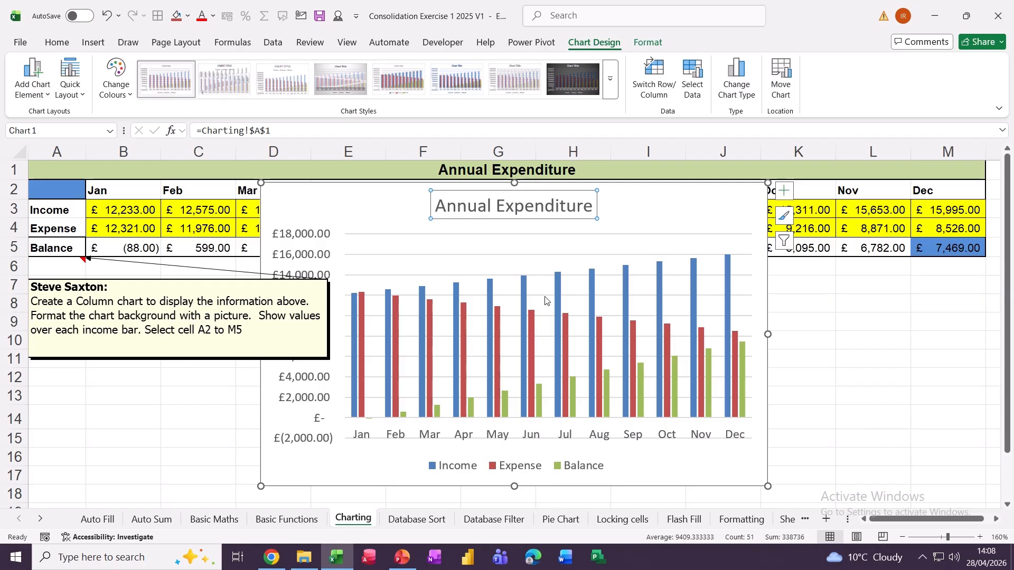
{"action": "left_click", "coordinate": [557, 285]}
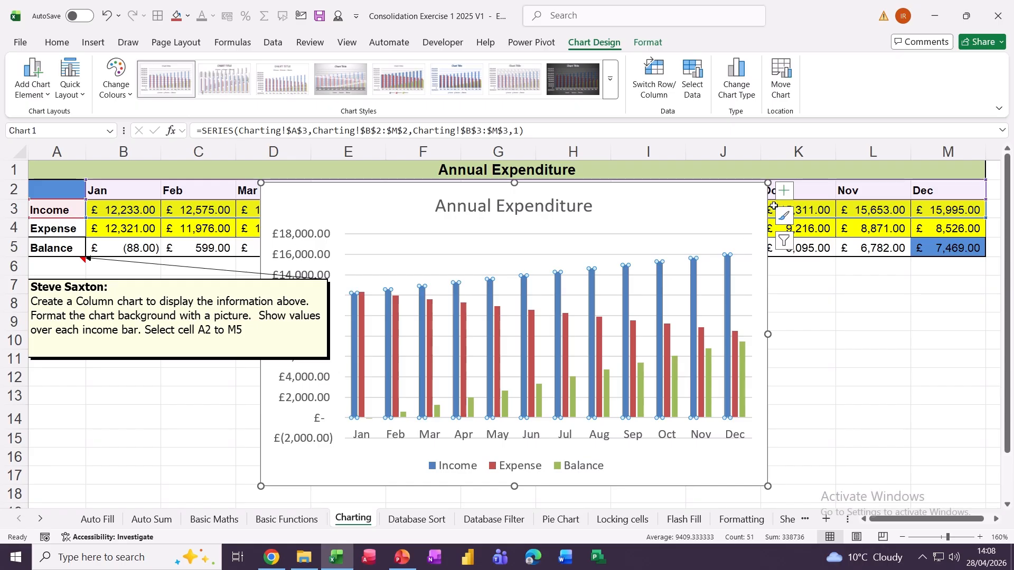
- Add value data labels to the Income bars and open the Format Data Labels pane
{"action": "left_click", "coordinate": [785, 192]}
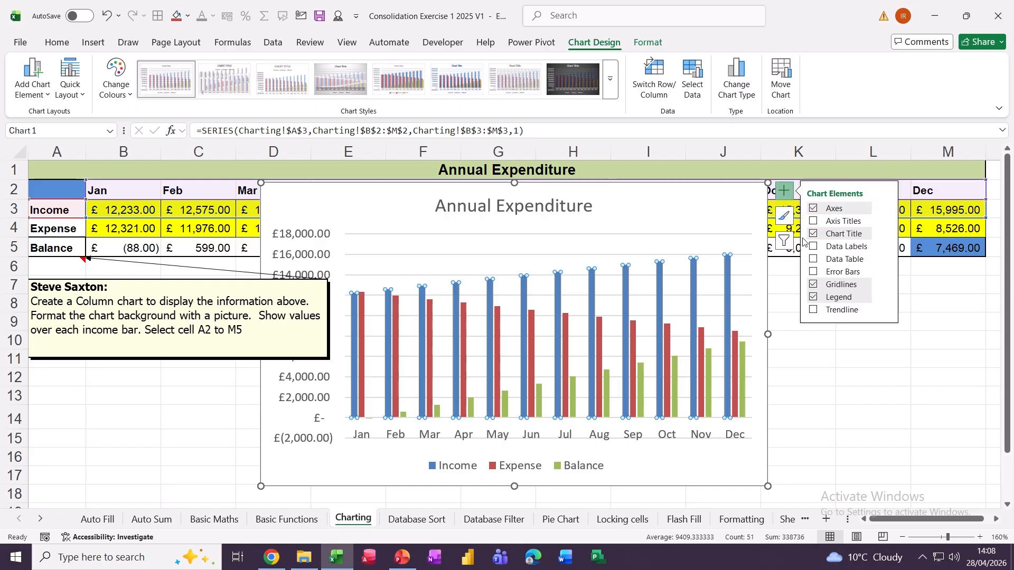
{"action": "left_click", "coordinate": [814, 258]}
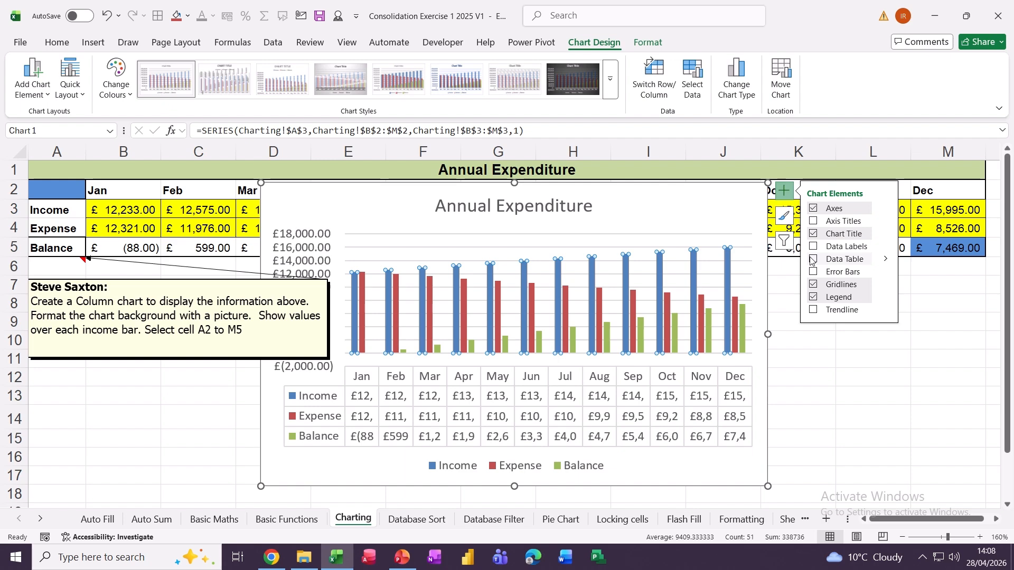
{"action": "left_click", "coordinate": [814, 258]}
{"action": "left_click", "coordinate": [814, 246]}
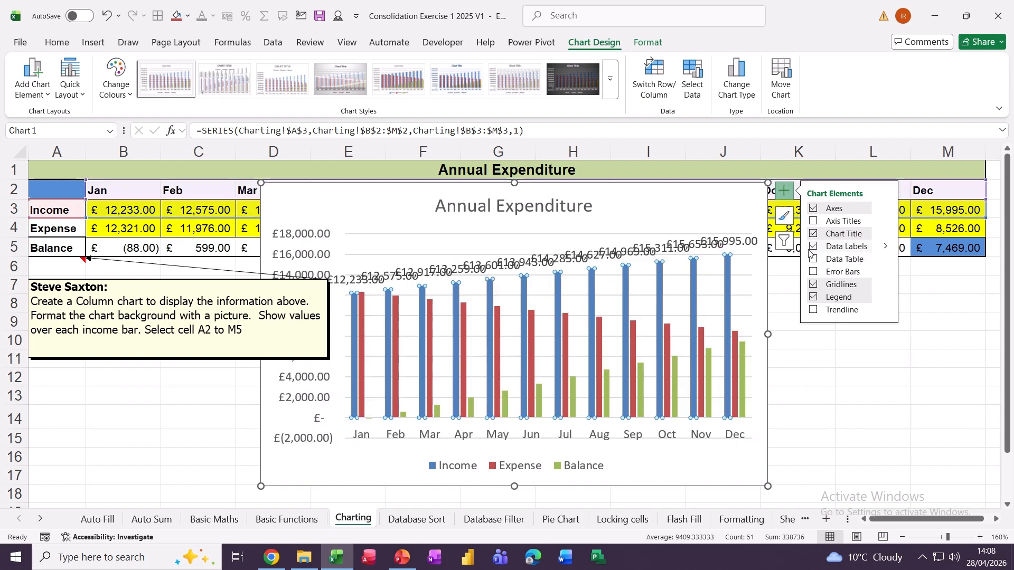
{"action": "double_click", "coordinate": [667, 252]}
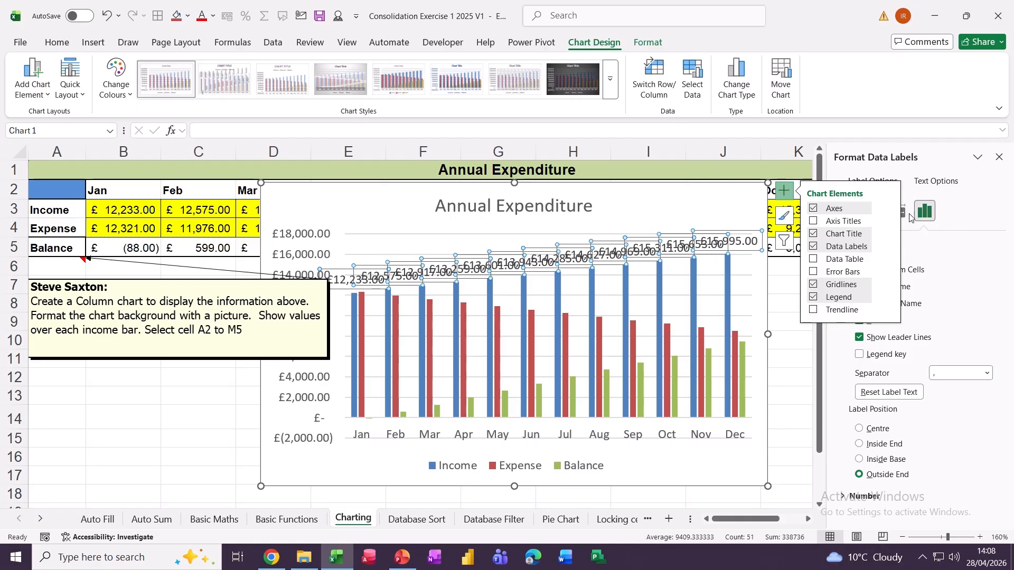
- Set the income labels' custom angle to -45° and widen the chart leftward
{"action": "left_click", "coordinate": [800, 358]}
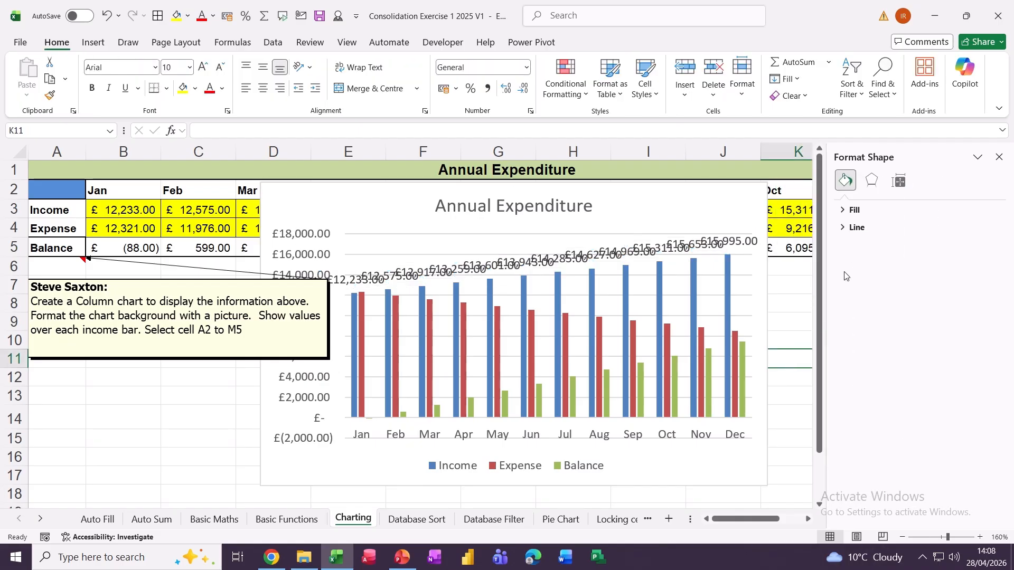
{"action": "left_click", "coordinate": [668, 254]}
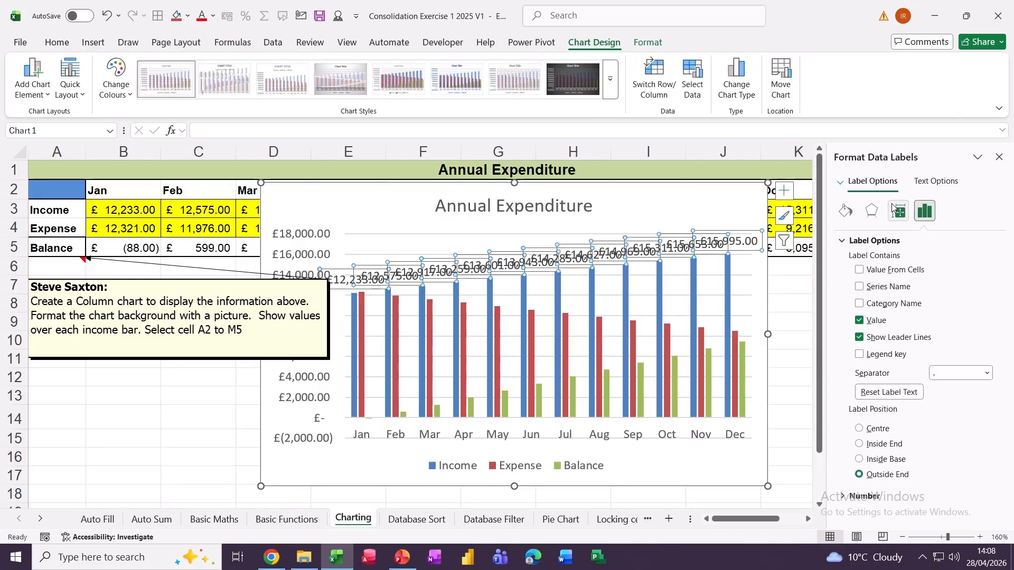
{"action": "left_click", "coordinate": [897, 211]}
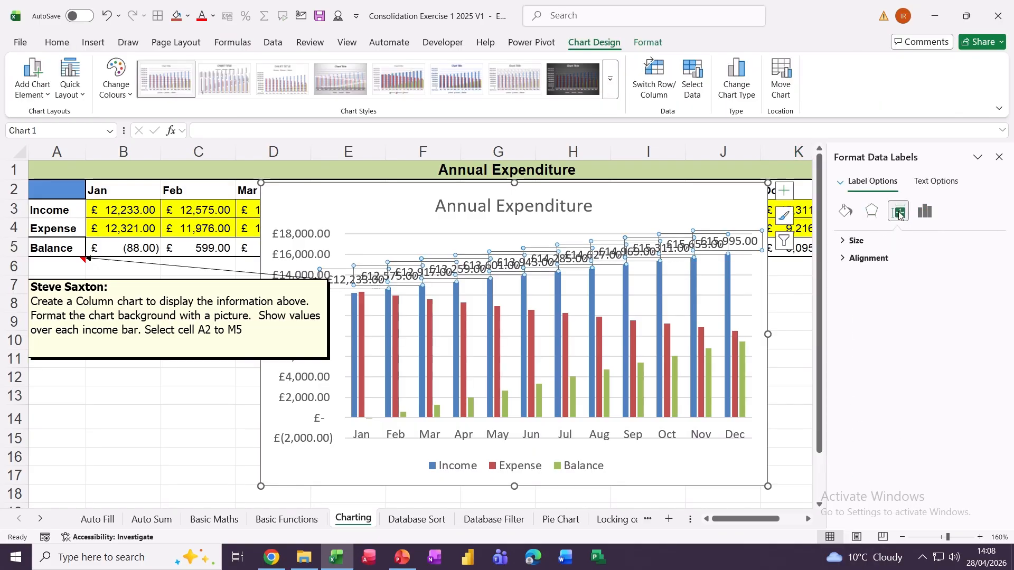
{"action": "left_click", "coordinate": [843, 261]}
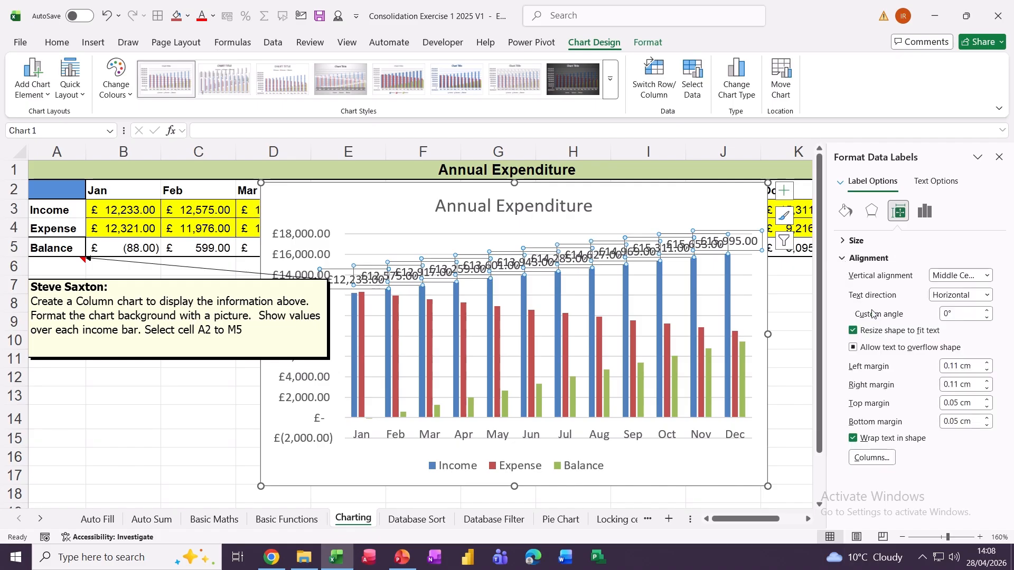
{"action": "left_click", "coordinate": [953, 314]}
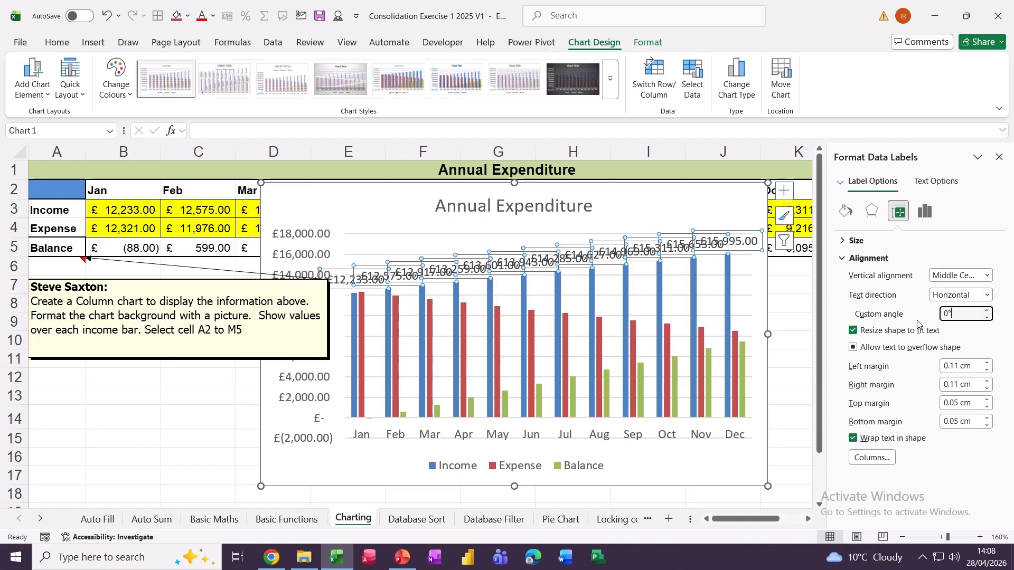
{"action": "key", "text": "BackSpace"}
{"action": "type", "text": "45"}
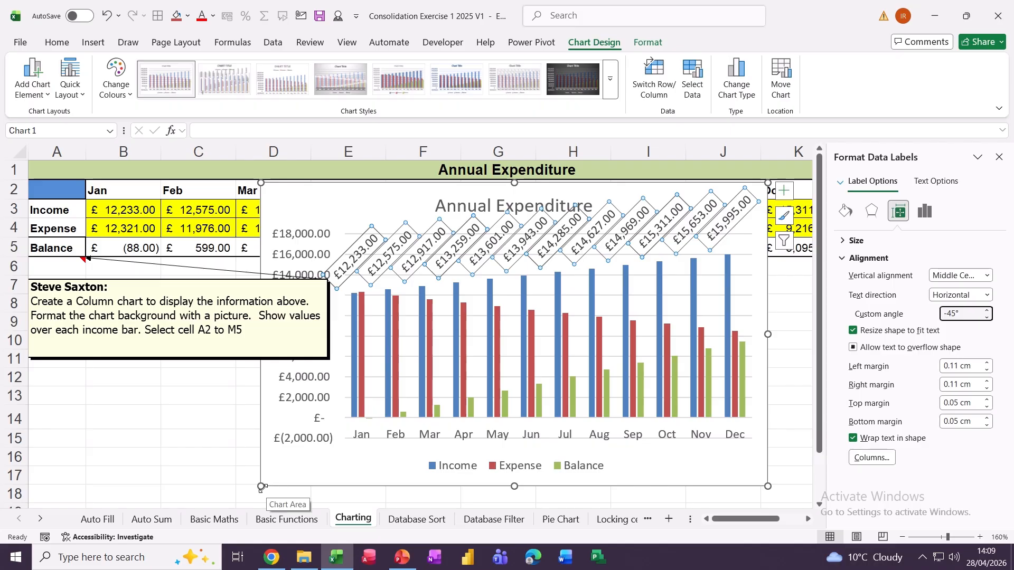
{"action": "left_click_drag", "start_coordinate": [261, 486], "coordinate": [108, 472]}
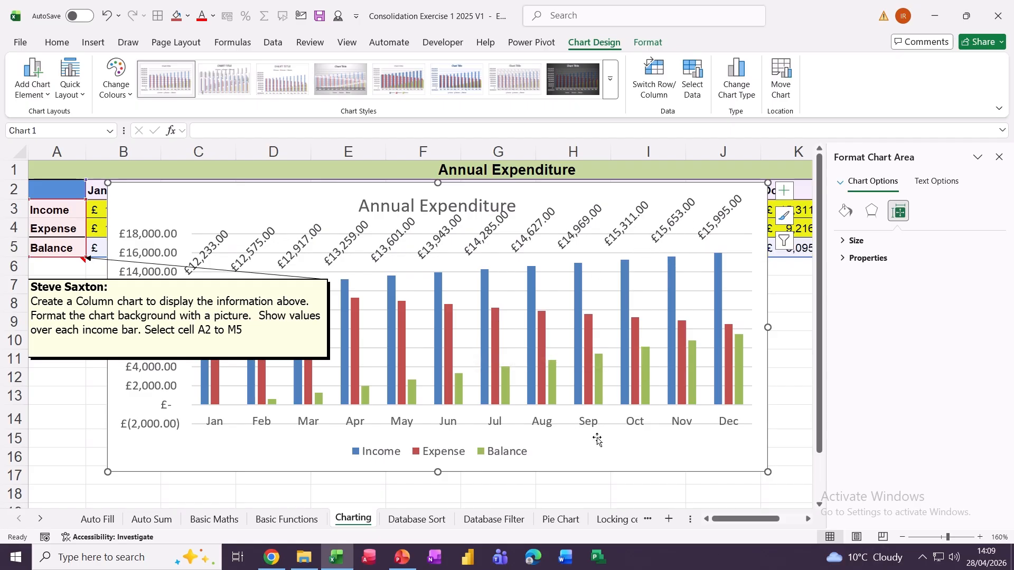
{"action": "left_click", "coordinate": [414, 520]}
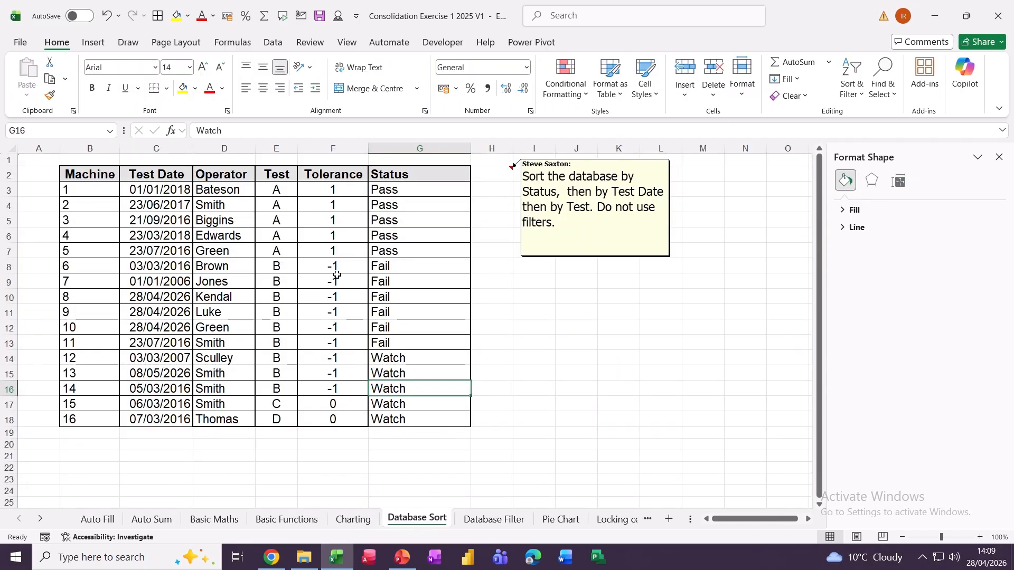
- Sort the table by Status, then Test Date oldest to newest, then Test
{"action": "left_click", "coordinate": [315, 223]}
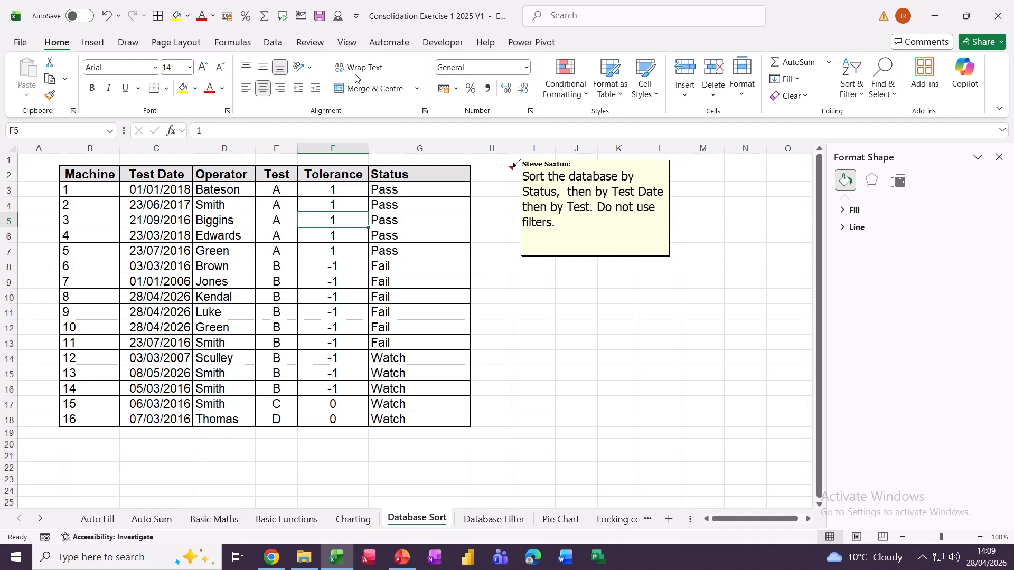
{"action": "left_click", "coordinate": [272, 43]}
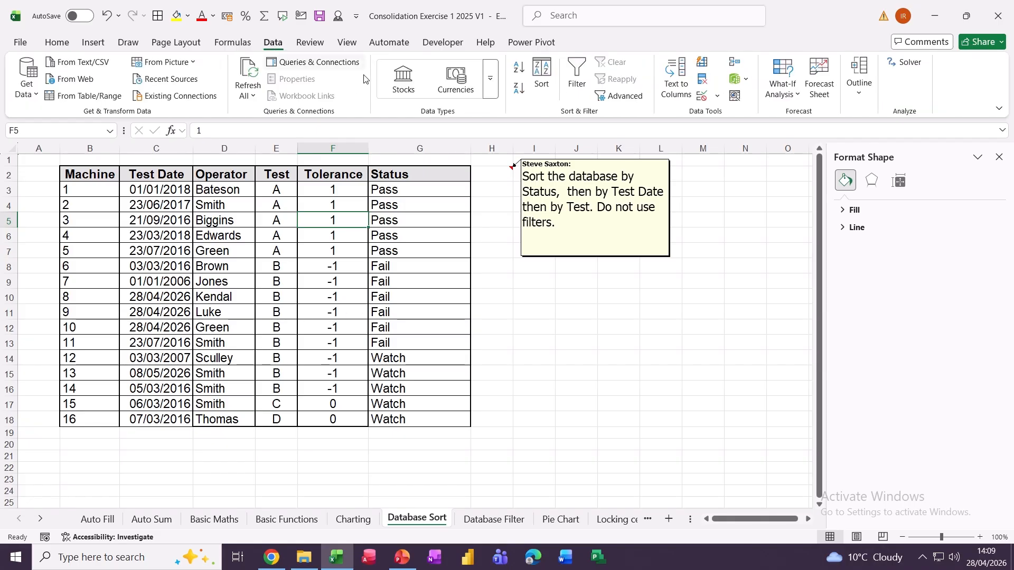
{"action": "left_click", "coordinate": [542, 79]}
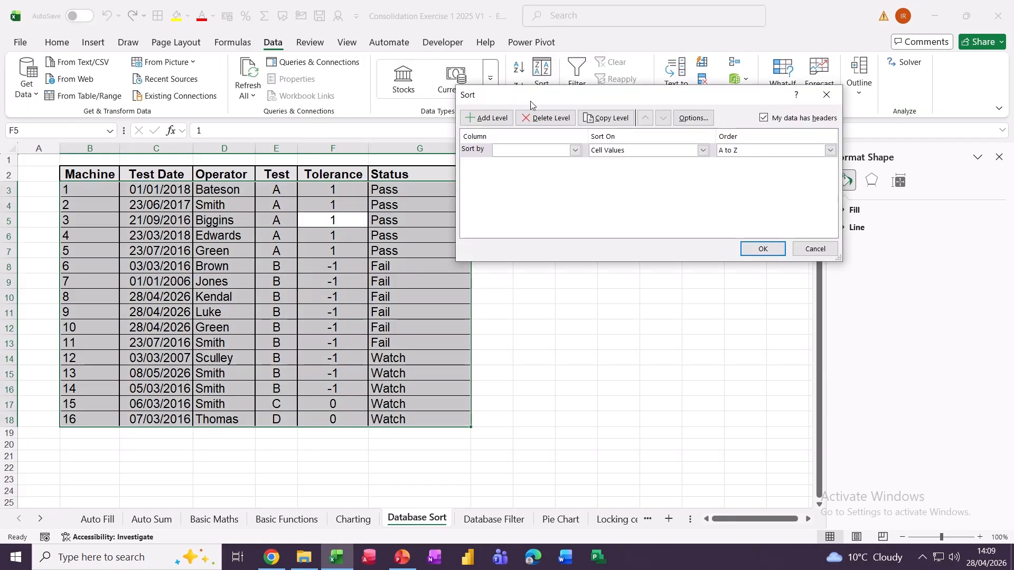
{"action": "left_click", "coordinate": [575, 151]}
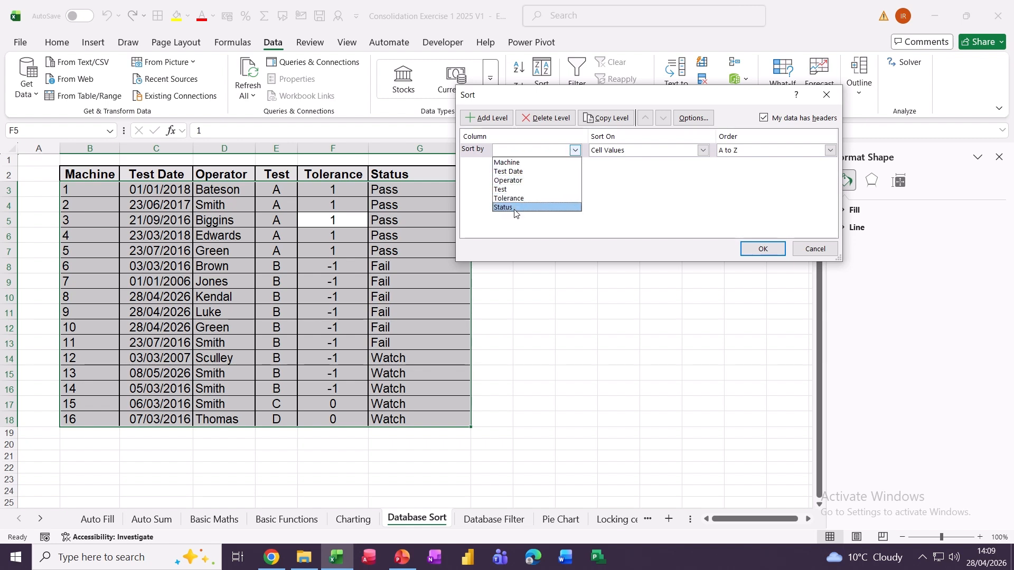
{"action": "left_click", "coordinate": [528, 207]}
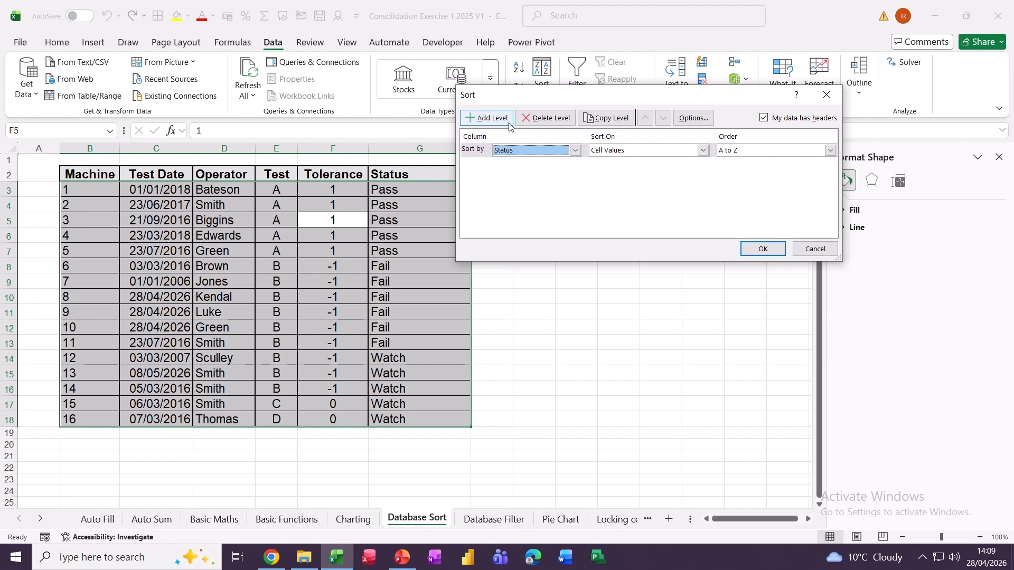
{"action": "left_click", "coordinate": [489, 118]}
{"action": "left_click", "coordinate": [532, 164]}
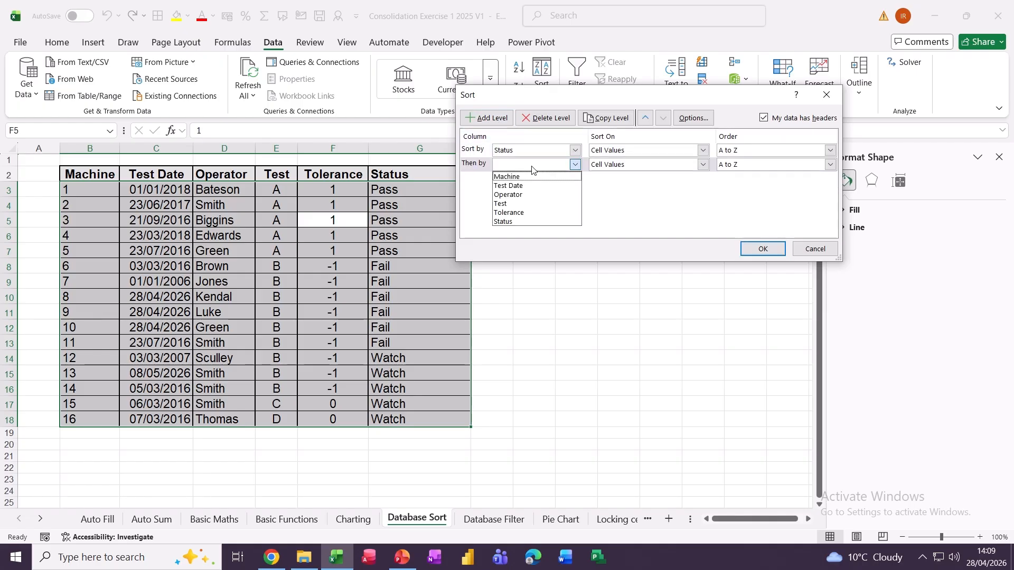
{"action": "left_click", "coordinate": [530, 193]}
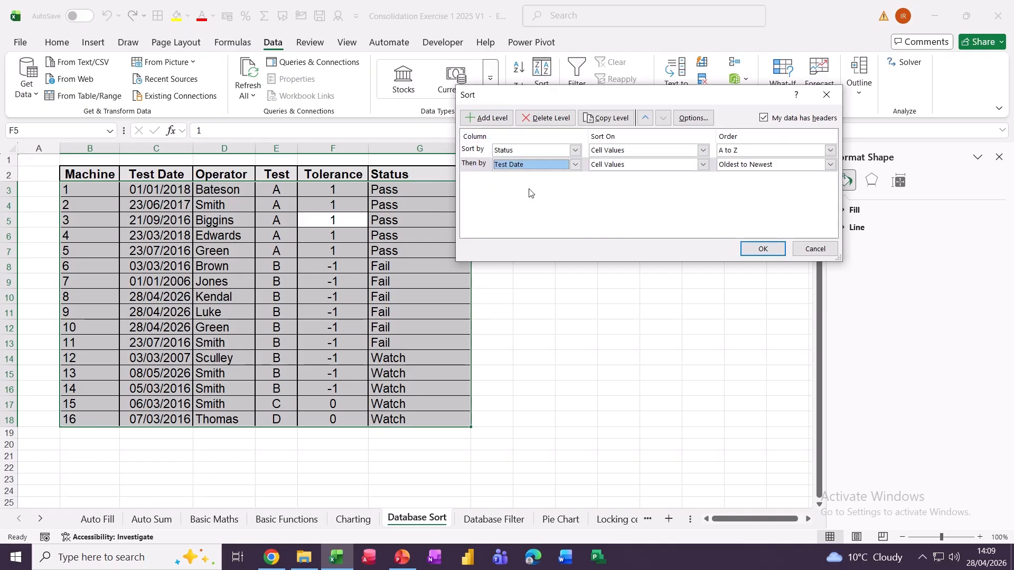
{"action": "left_click", "coordinate": [486, 118]}
{"action": "left_click", "coordinate": [575, 179]}
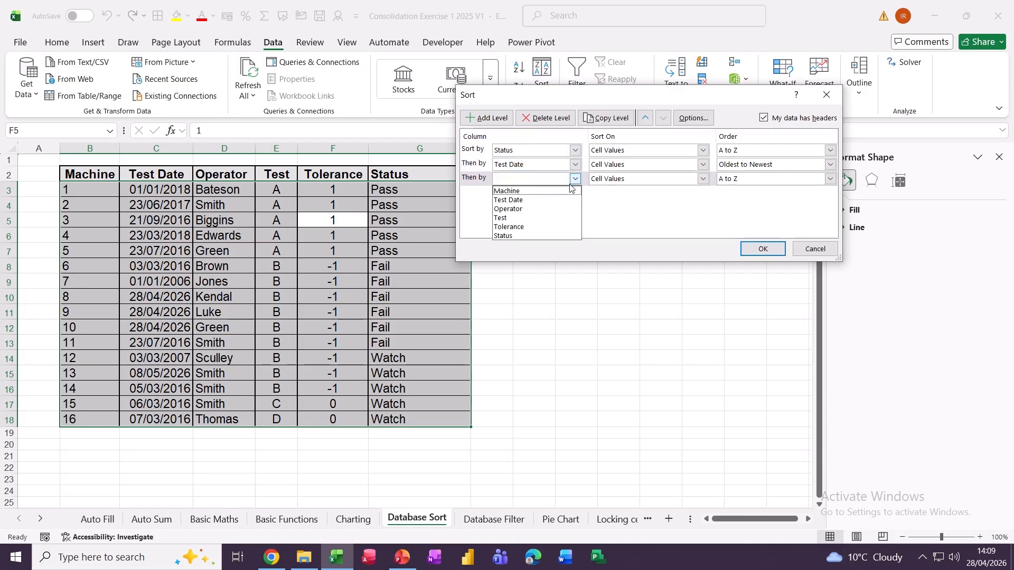
{"action": "left_click", "coordinate": [537, 218]}
{"action": "left_click", "coordinate": [762, 249]}
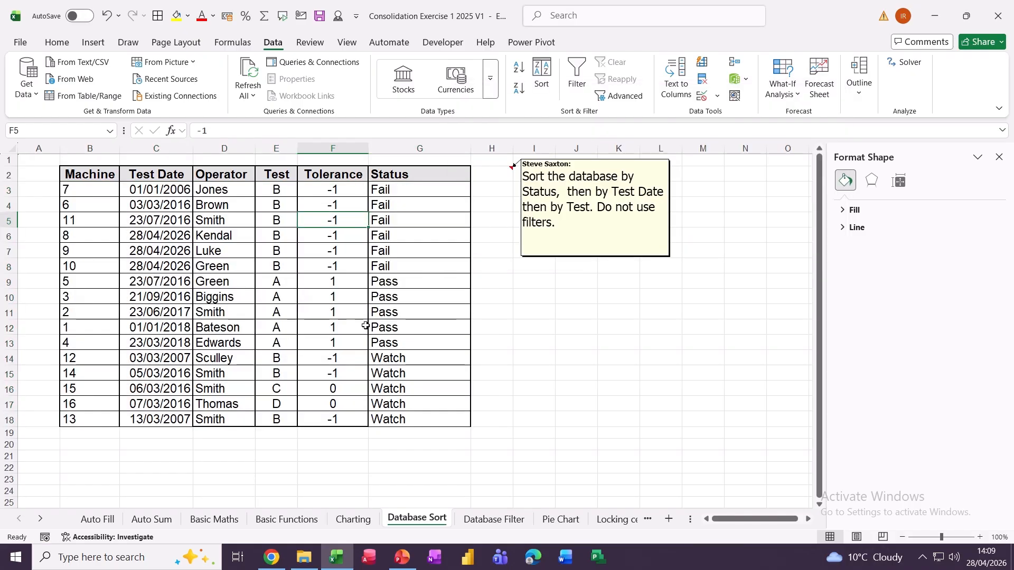
- Close the Format Shape pane and select a cell in the Database Filter table
{"action": "left_click", "coordinate": [999, 157]}
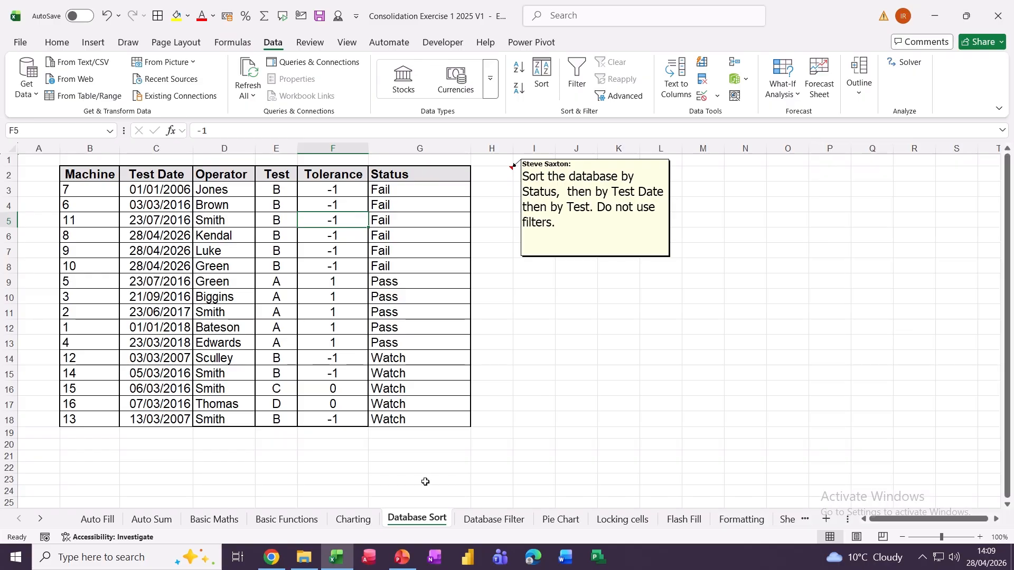
{"action": "left_click", "coordinate": [472, 518]}
{"action": "left_click", "coordinate": [304, 298]}
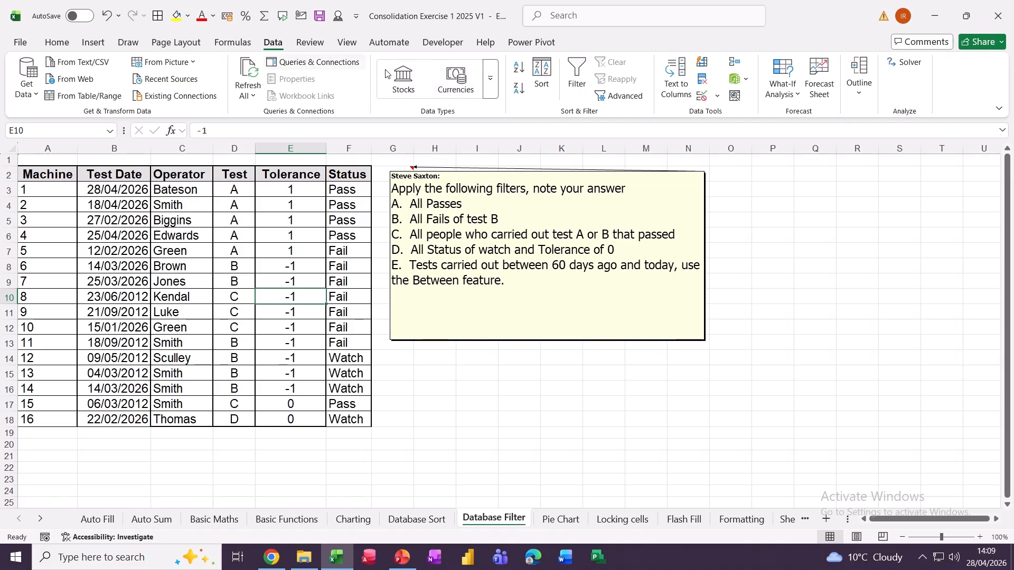
- Turn on filter arrows, show only Pass rows (5 of 16), then clear the filter
{"action": "left_click", "coordinate": [576, 72]}
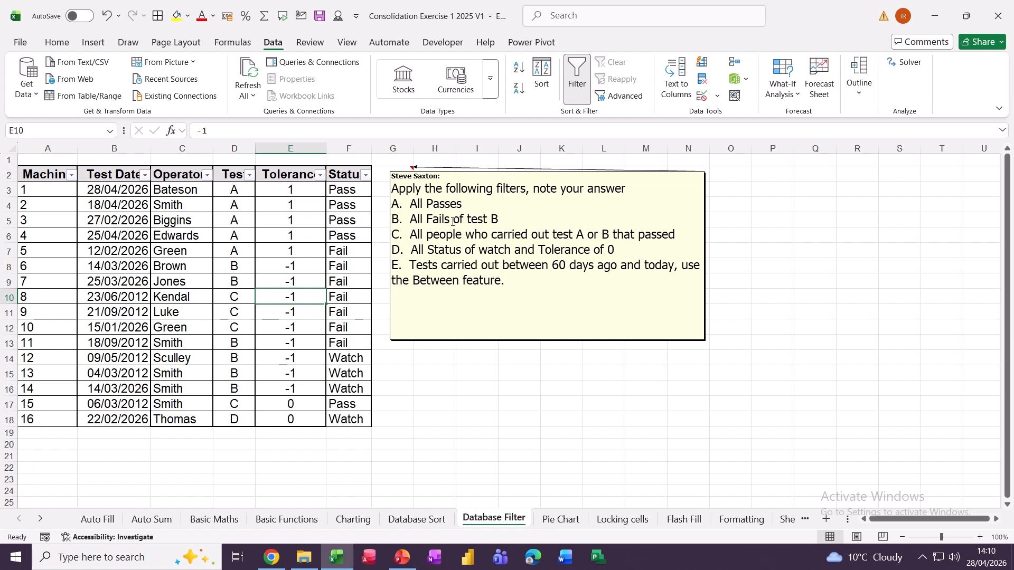
{"action": "left_click", "coordinate": [366, 176]}
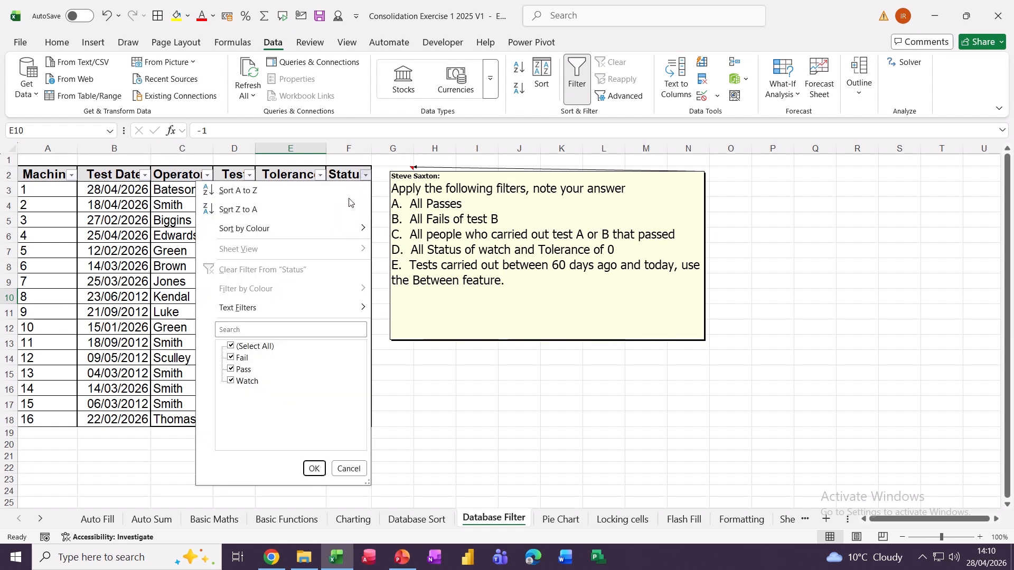
{"action": "left_click", "coordinate": [231, 347]}
{"action": "left_click", "coordinate": [230, 369]}
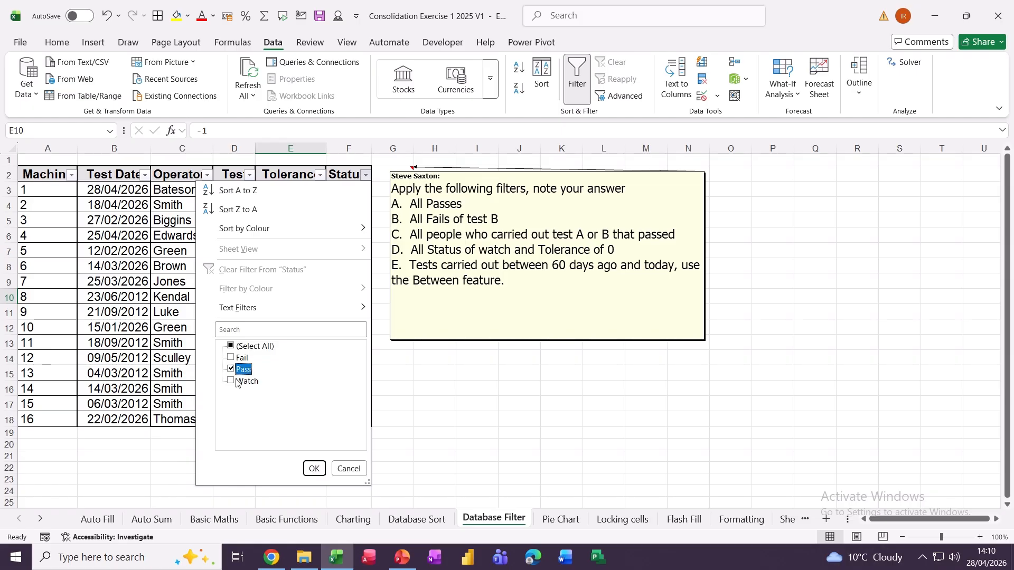
{"action": "left_click", "coordinate": [314, 470]}
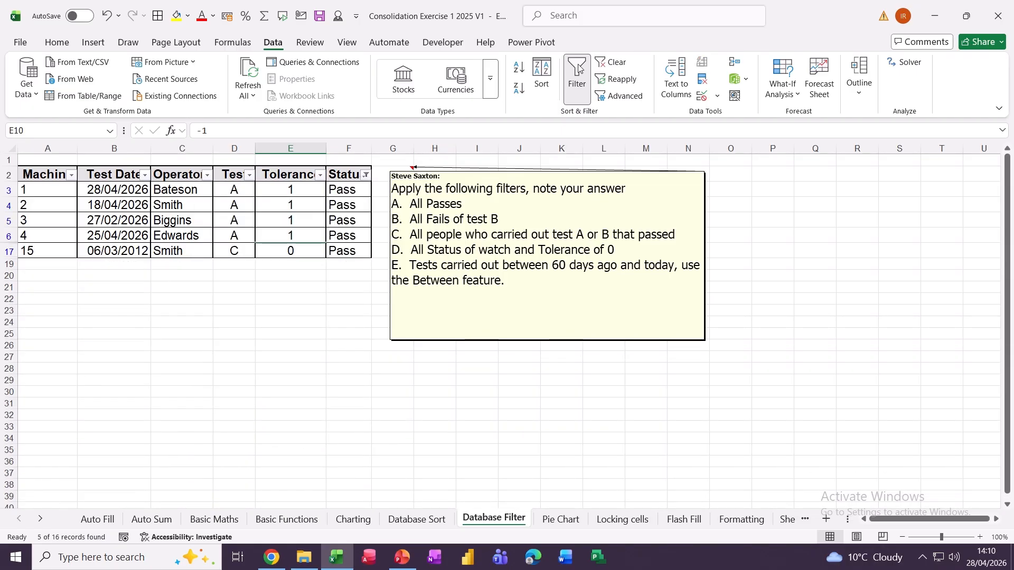
{"action": "left_click", "coordinate": [600, 63]}
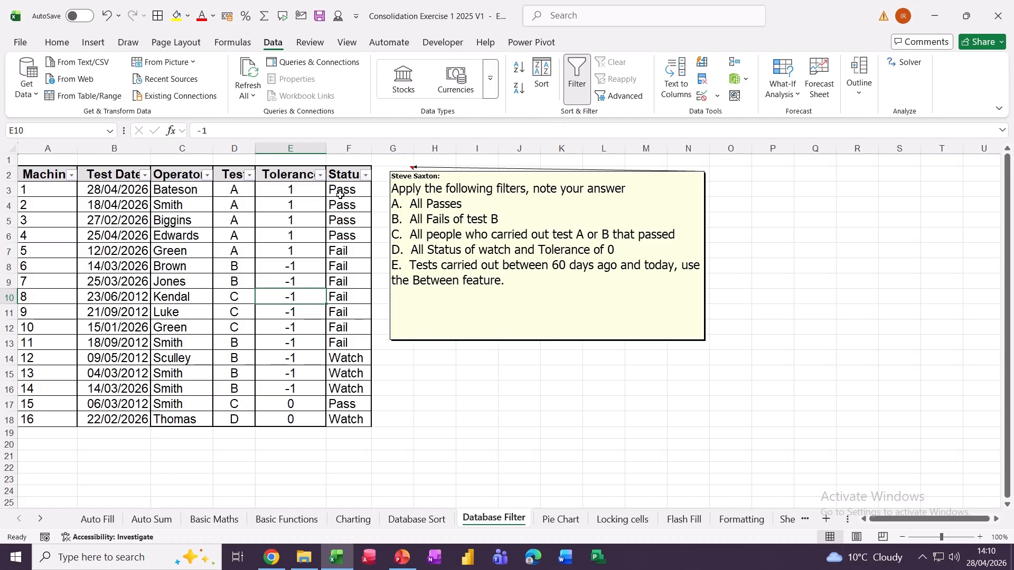
- Filter the Status column to show only Fail records
{"action": "left_click", "coordinate": [365, 176]}
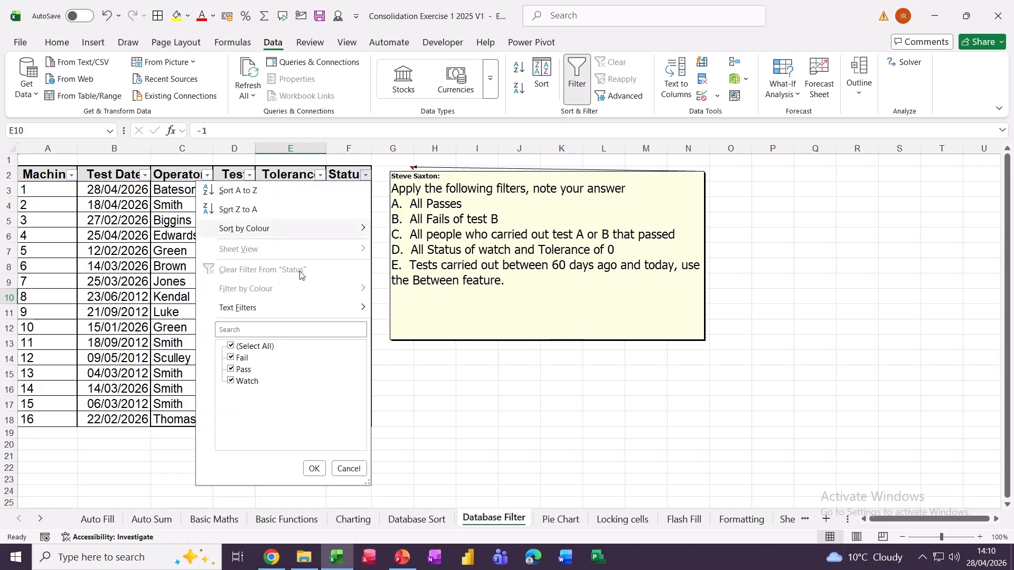
{"action": "left_click", "coordinate": [231, 359]}
{"action": "left_click", "coordinate": [232, 359]}
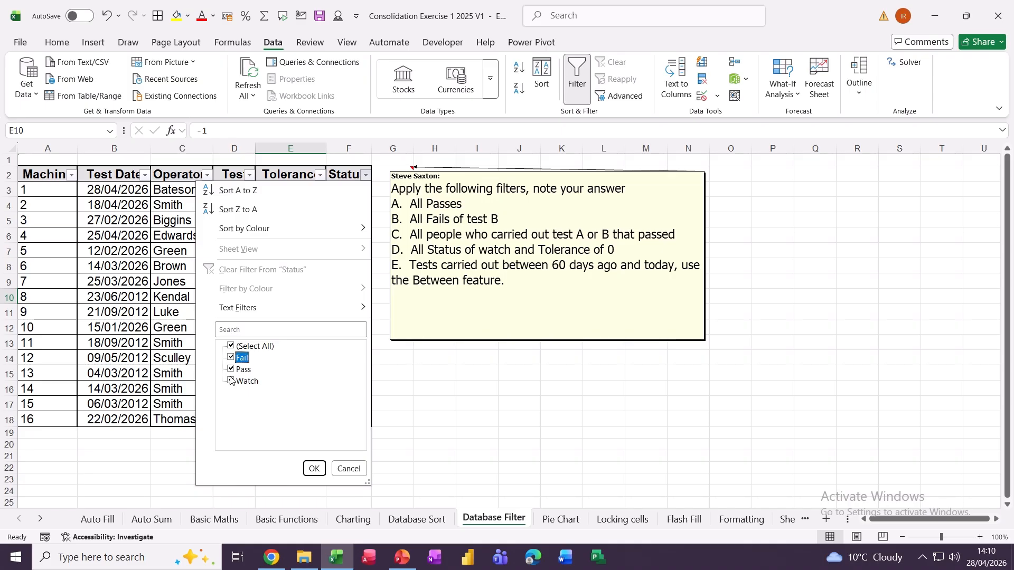
{"action": "left_click", "coordinate": [230, 369]}
{"action": "left_click", "coordinate": [230, 381]}
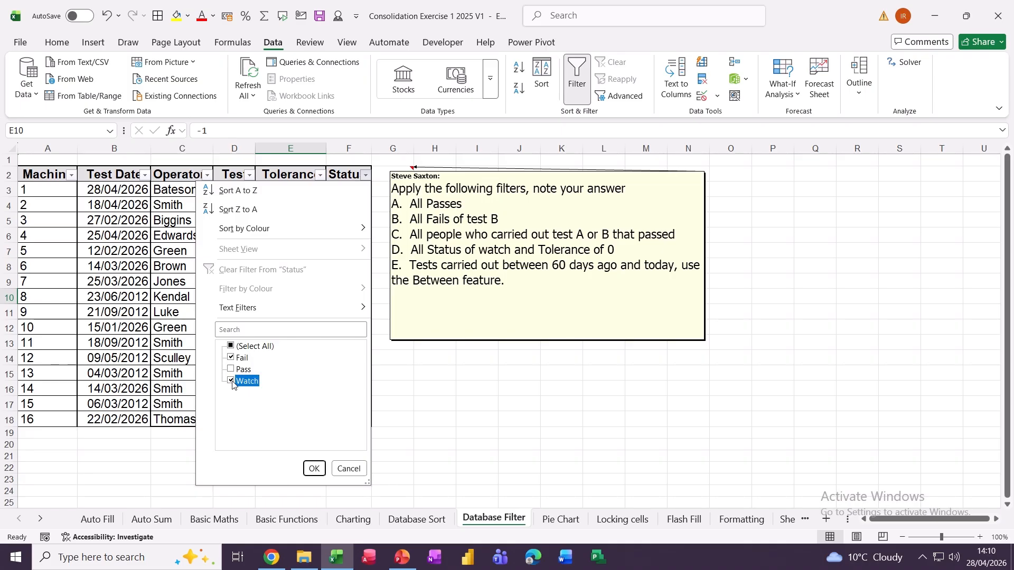
{"action": "left_click", "coordinate": [313, 470]}
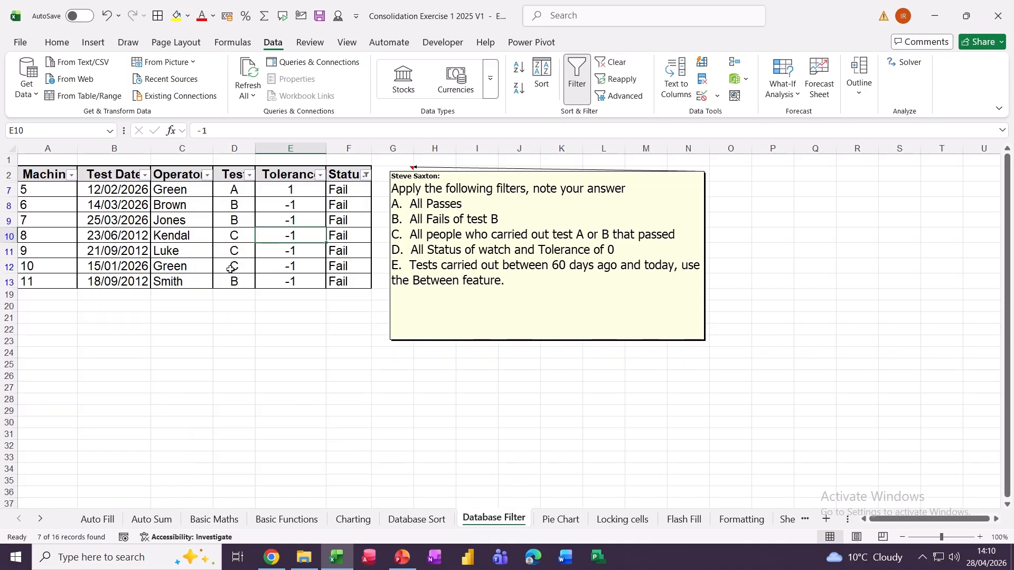
- Narrow the Test column to B only, showing 3 of 16 records, then clear the filter
{"action": "left_click", "coordinate": [249, 175]}
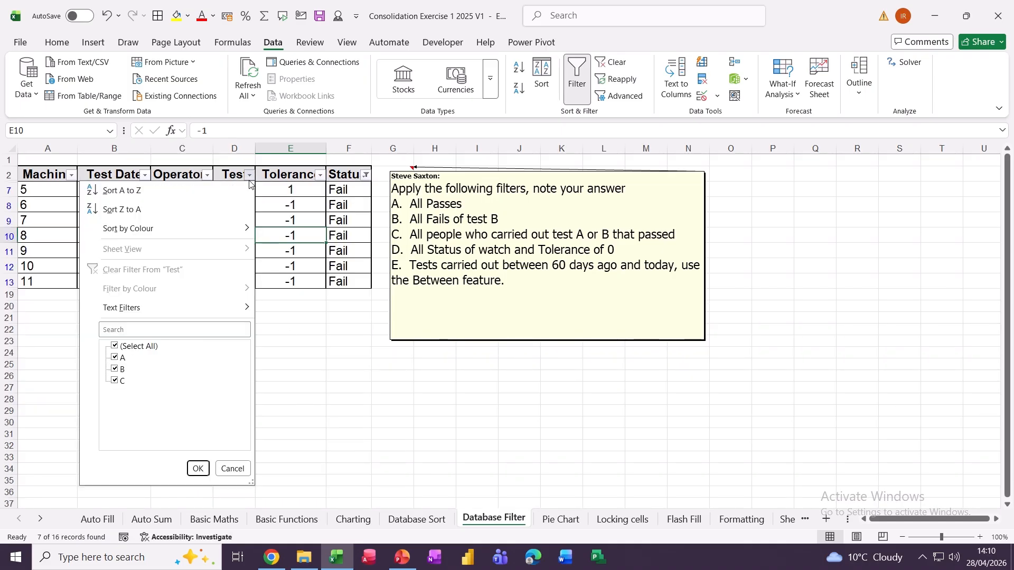
{"action": "left_click", "coordinate": [114, 347]}
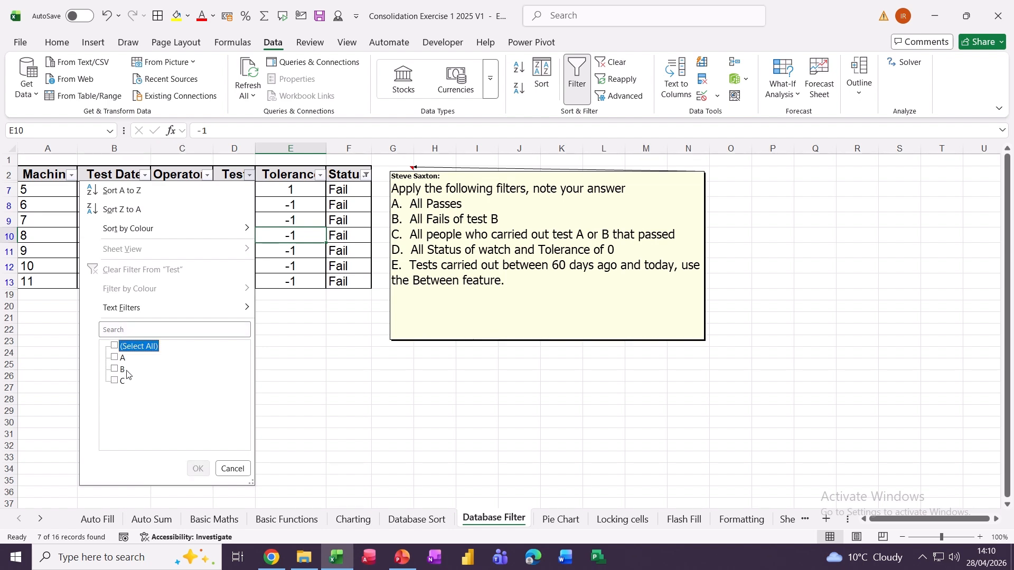
{"action": "left_click", "coordinate": [114, 369]}
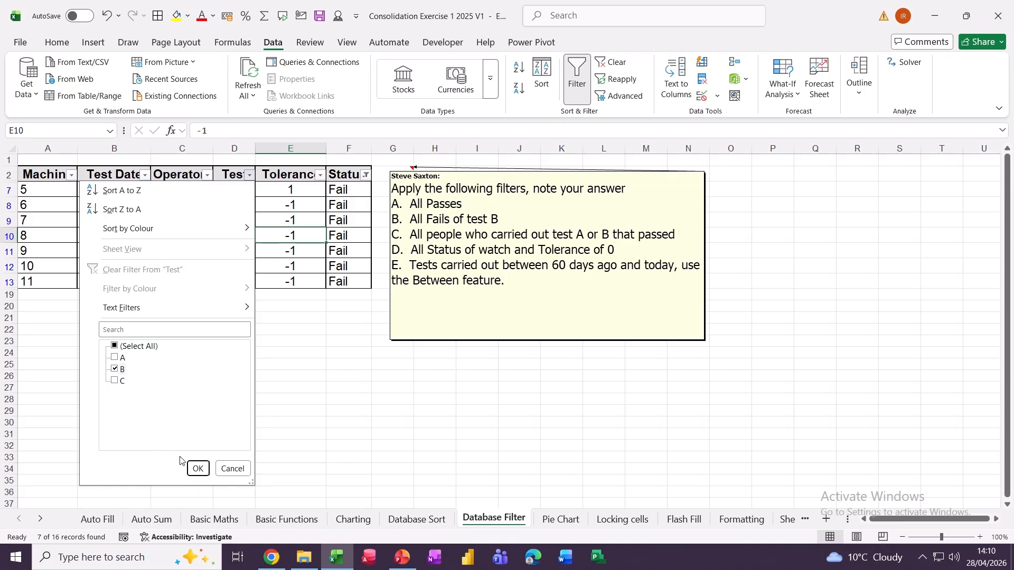
{"action": "left_click", "coordinate": [201, 465]}
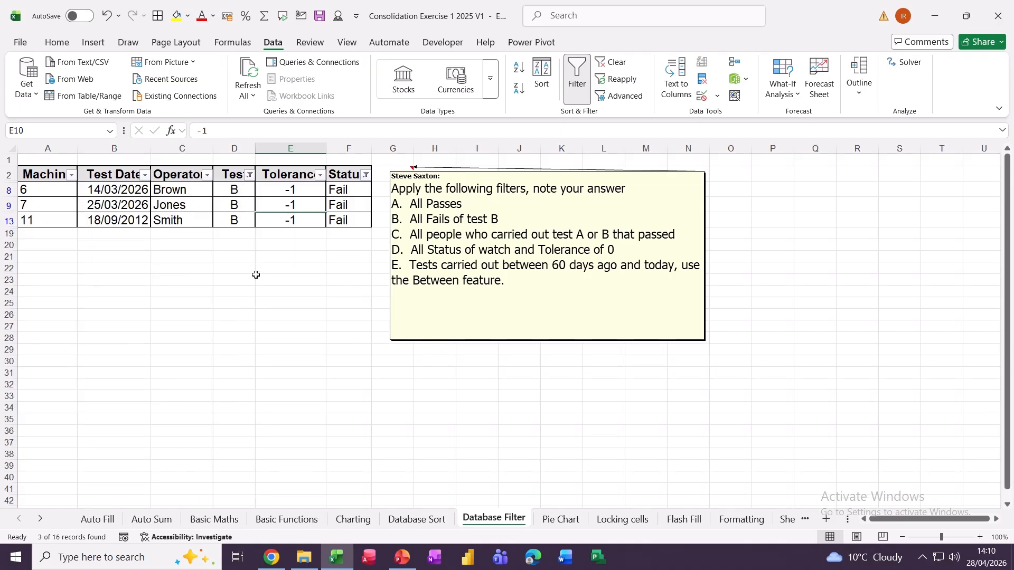
{"action": "left_click", "coordinate": [616, 63]}
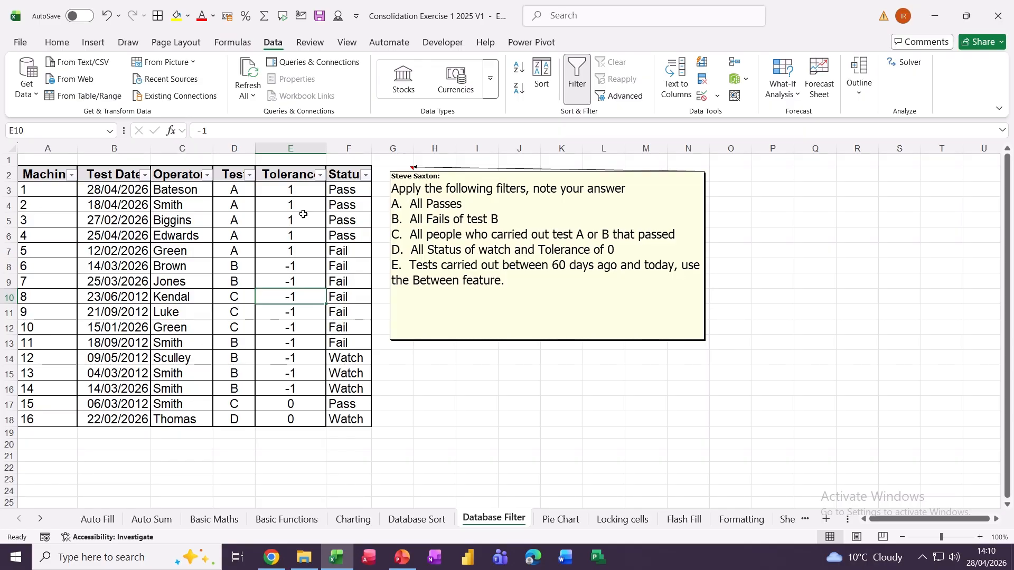
- Filter the Test column to show only tests A and B
{"action": "left_click", "coordinate": [249, 174]}
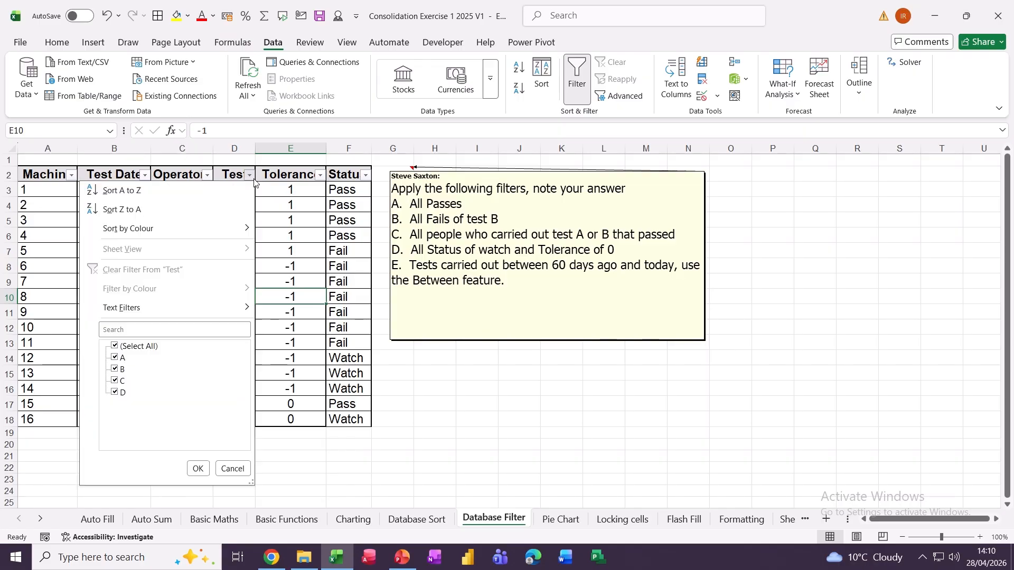
{"action": "left_click", "coordinate": [115, 345]}
{"action": "left_click", "coordinate": [116, 358]}
{"action": "left_click", "coordinate": [115, 370]}
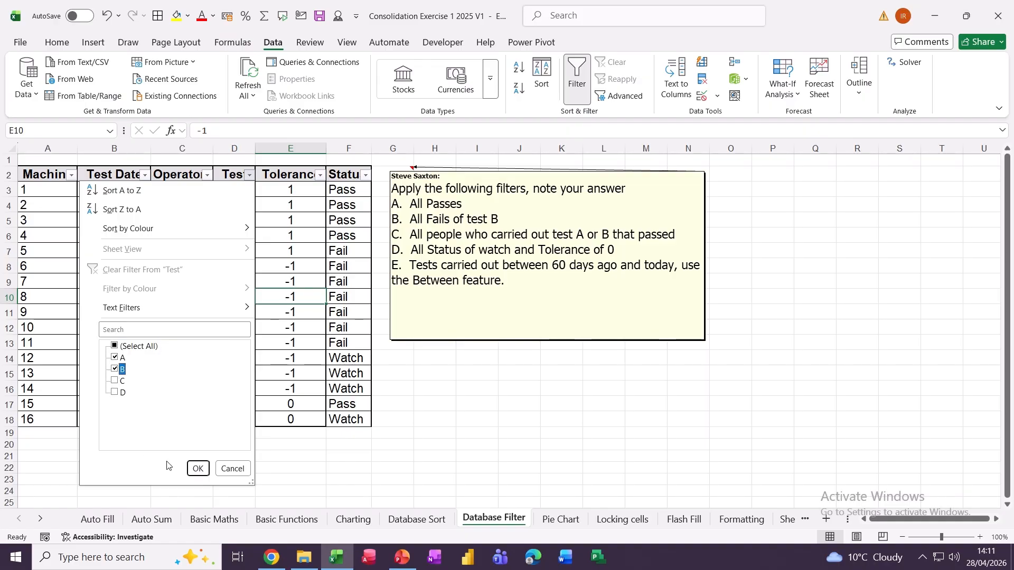
{"action": "left_click", "coordinate": [198, 468]}
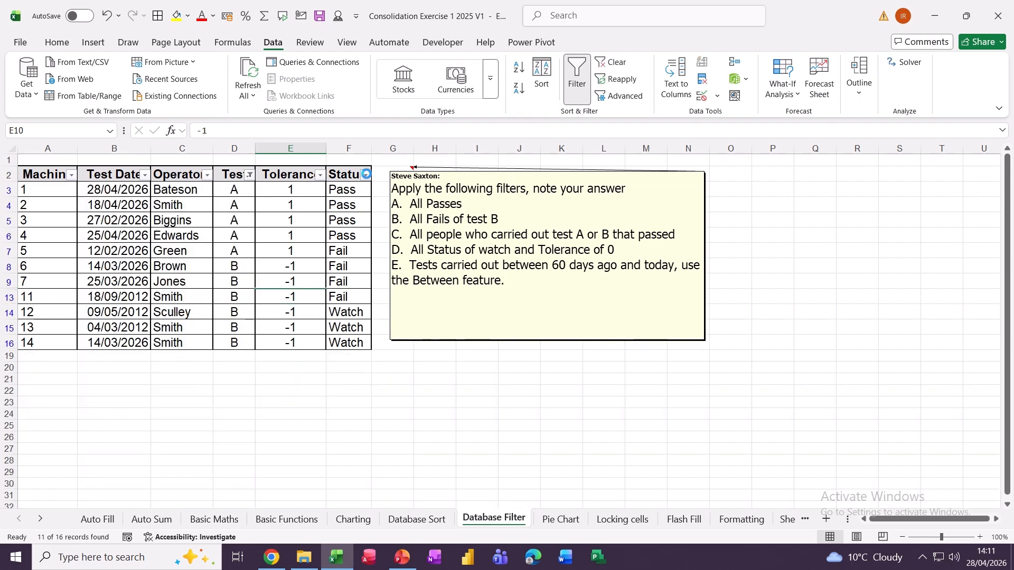
- Filter Status to Pass, leaving 4 of 16 records, then clear all filters
{"action": "left_click", "coordinate": [365, 175]}
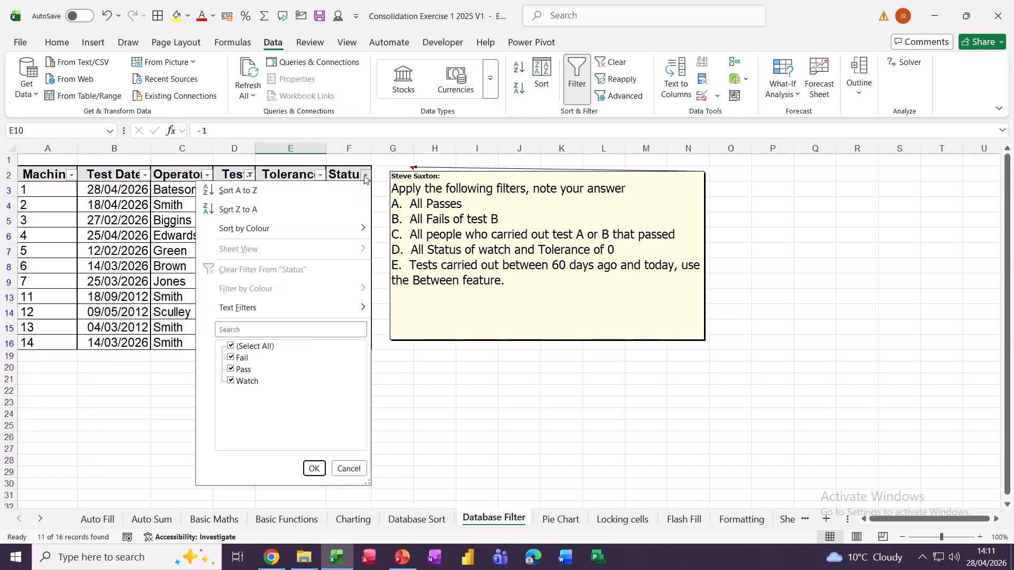
{"action": "left_click", "coordinate": [230, 347]}
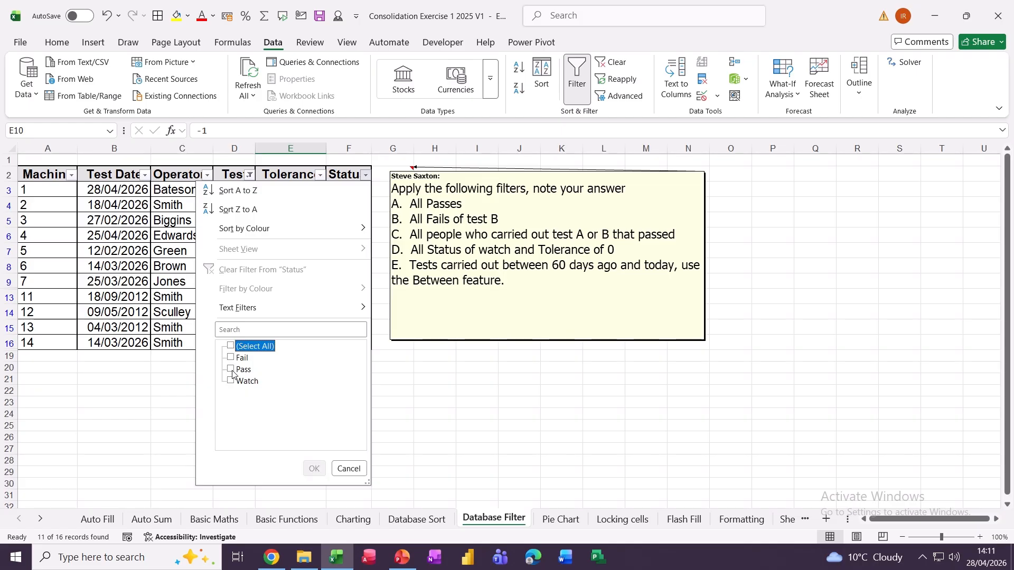
{"action": "left_click", "coordinate": [231, 370]}
{"action": "left_click", "coordinate": [313, 469]}
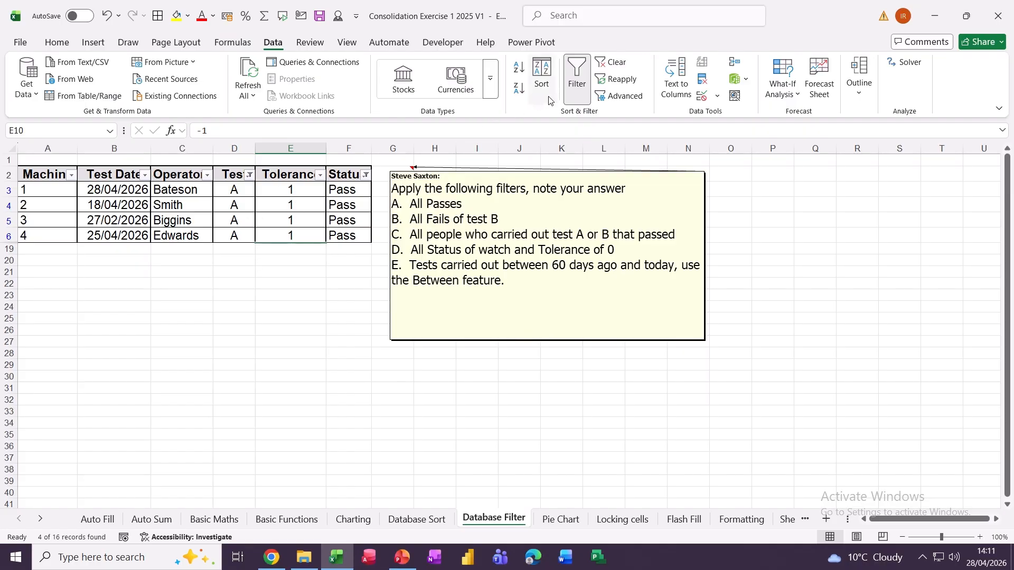
{"action": "left_click", "coordinate": [601, 66]}
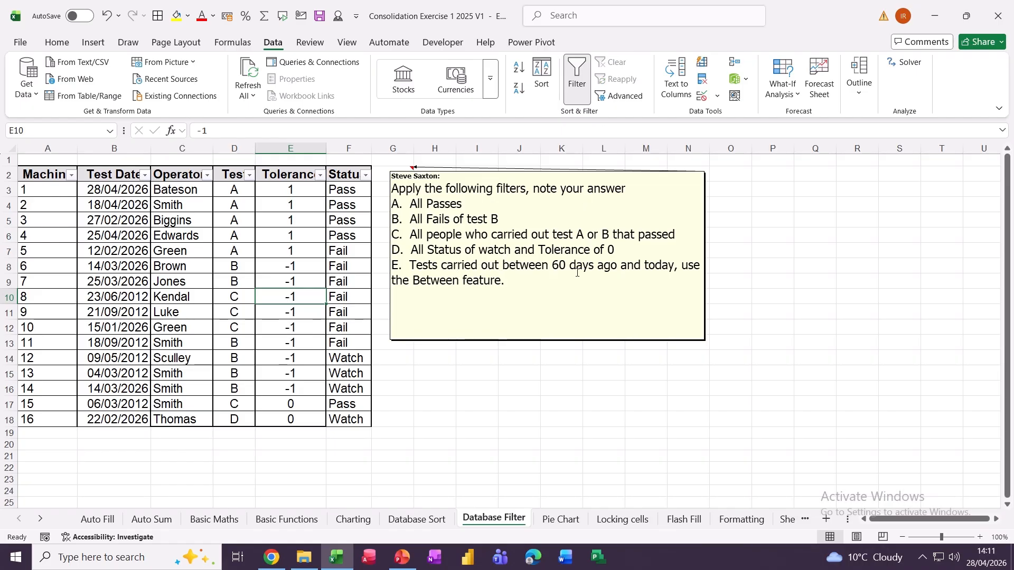
- Filter the Status column to show only Watch records
{"action": "left_click", "coordinate": [366, 175]}
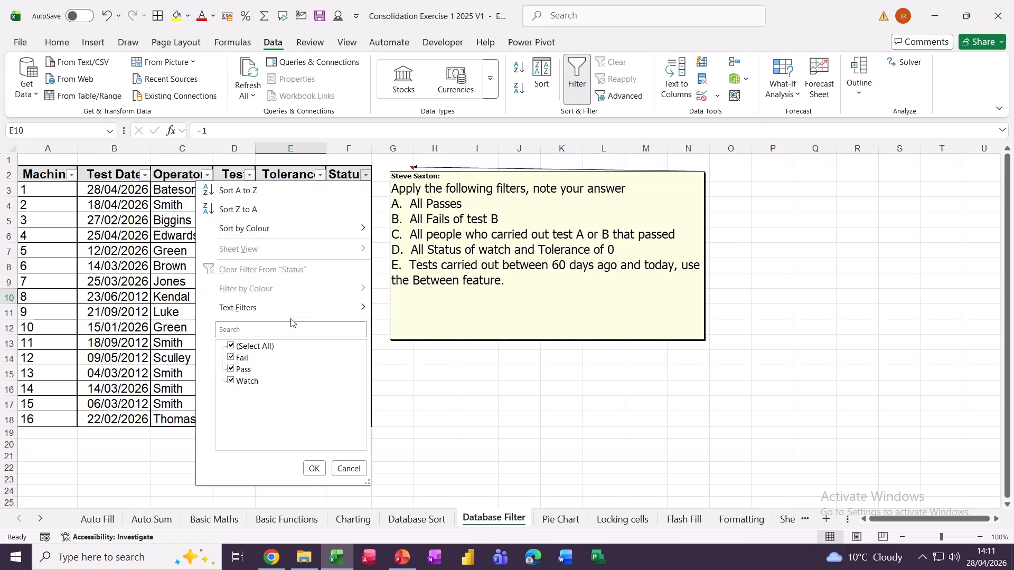
{"action": "left_click", "coordinate": [230, 346]}
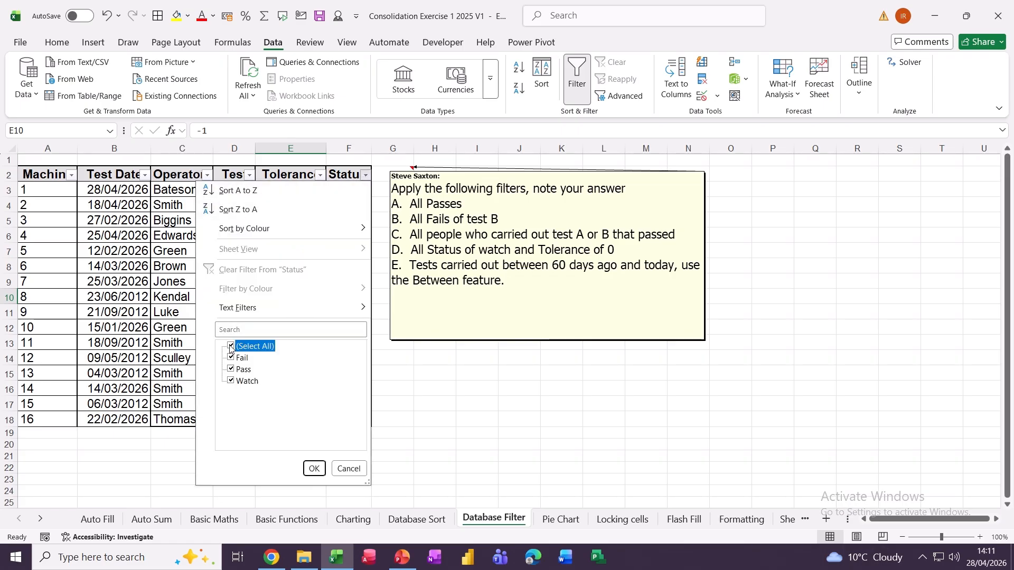
{"action": "left_click", "coordinate": [231, 381]}
{"action": "left_click", "coordinate": [314, 469]}
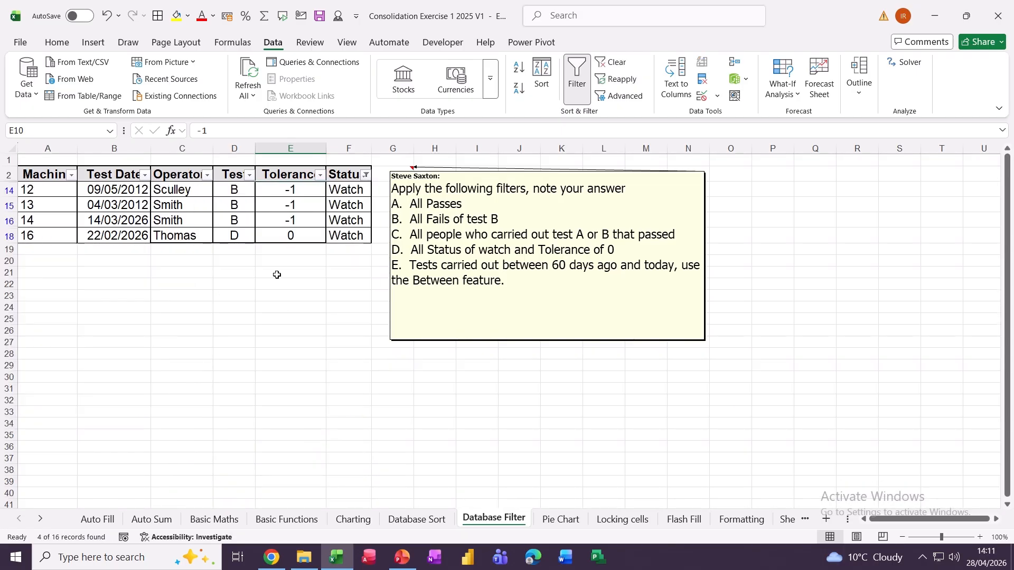
- Filter Tolerance to 0, leaving one record, then clear all filters
{"action": "left_click", "coordinate": [320, 175]}
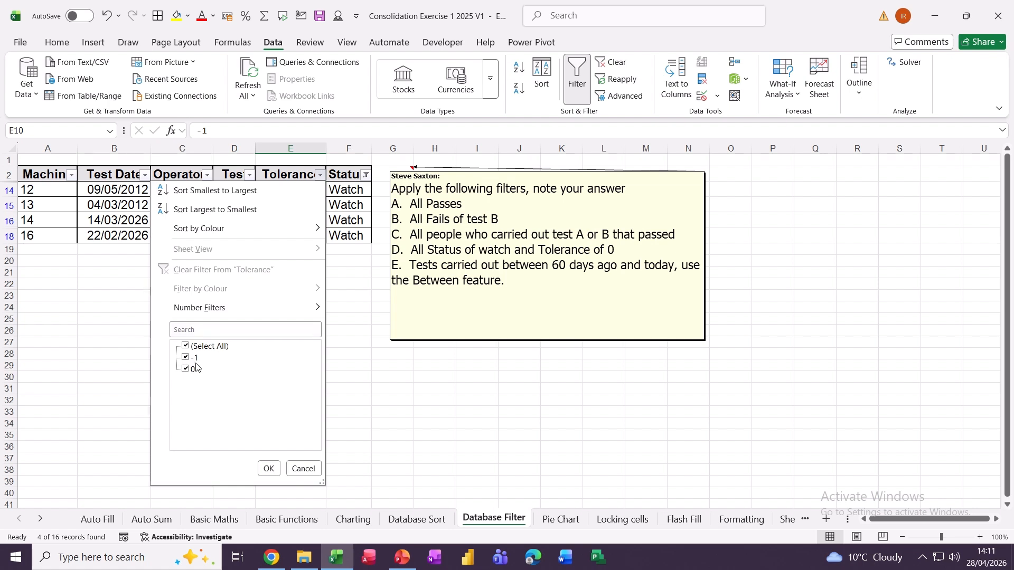
{"action": "left_click", "coordinate": [185, 346]}
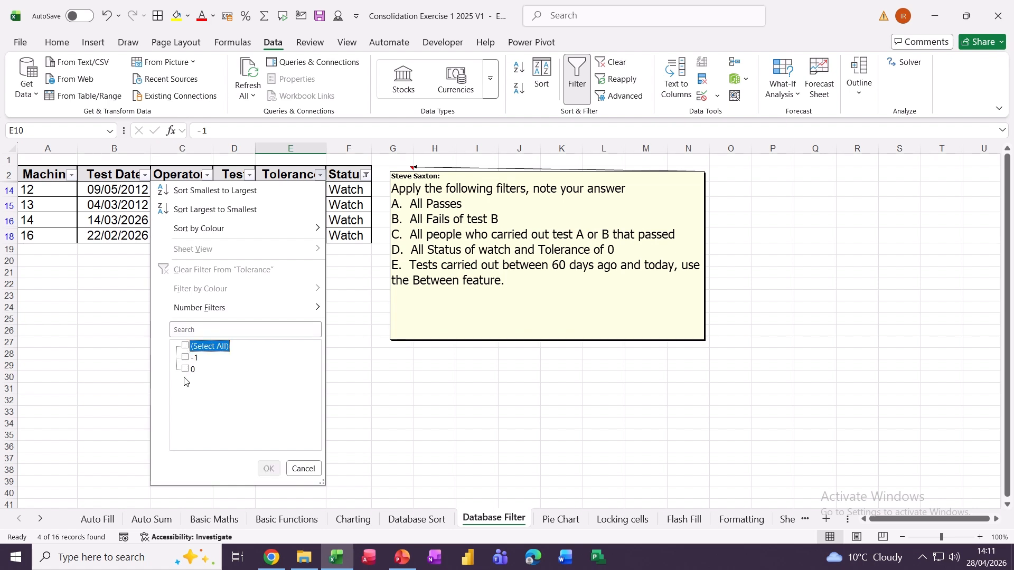
{"action": "left_click", "coordinate": [187, 370]}
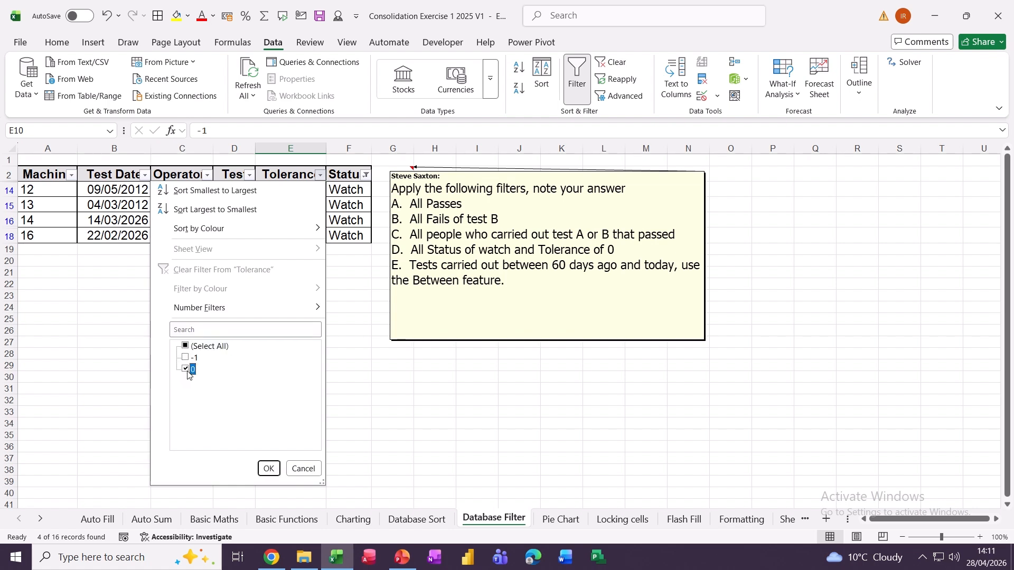
{"action": "left_click", "coordinate": [269, 469]}
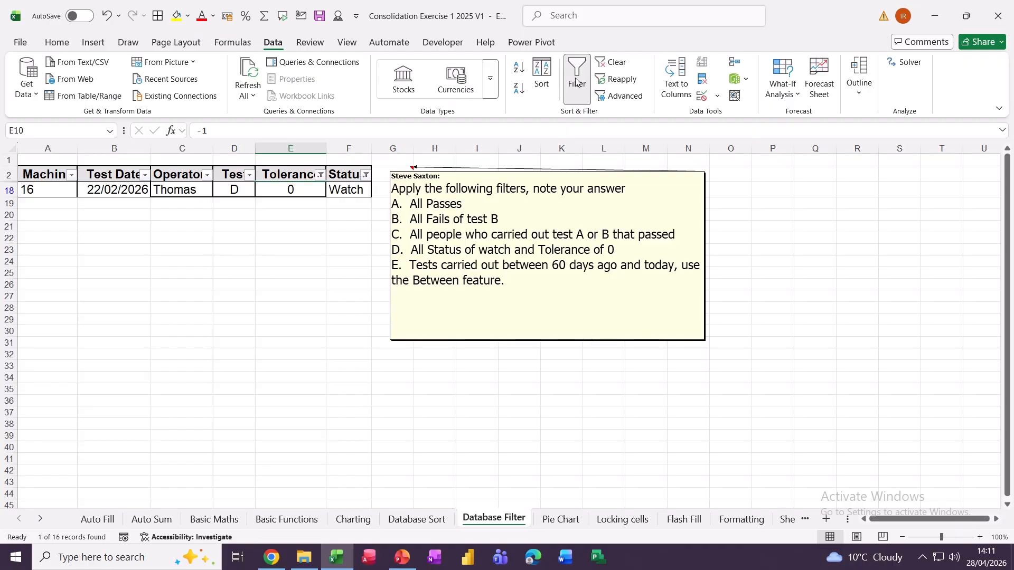
{"action": "left_click", "coordinate": [606, 66]}
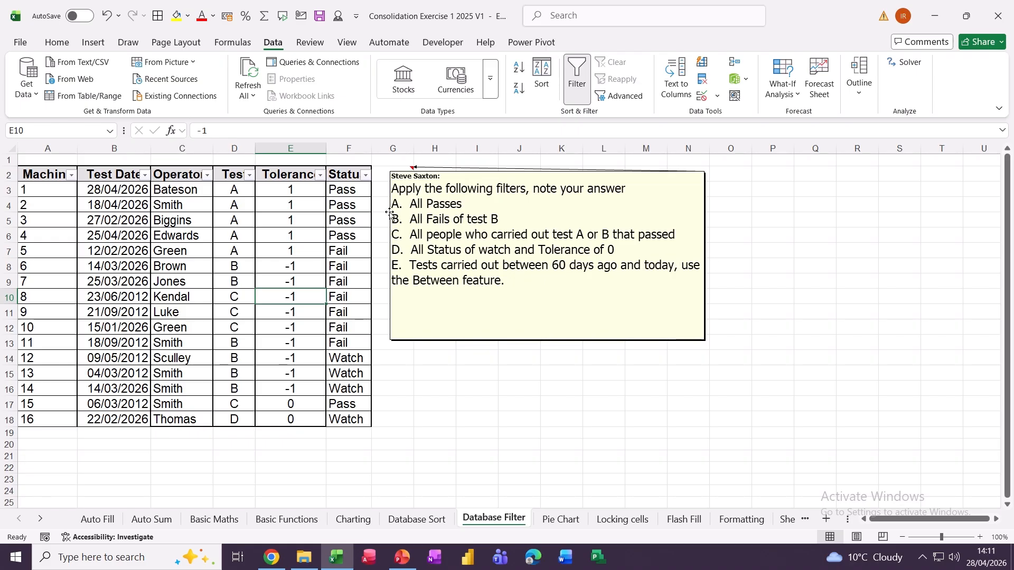
- Set up a Between date filter on Test Date with end date 28/04/2026 (today)
{"action": "left_click", "coordinate": [144, 181]}
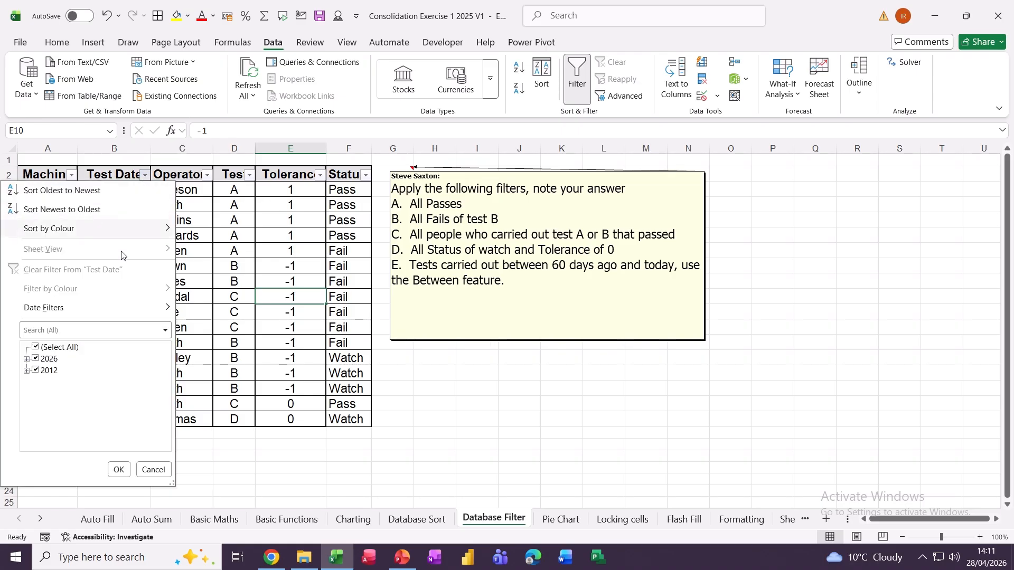
{"action": "mouse_move", "coordinate": [78, 310]}
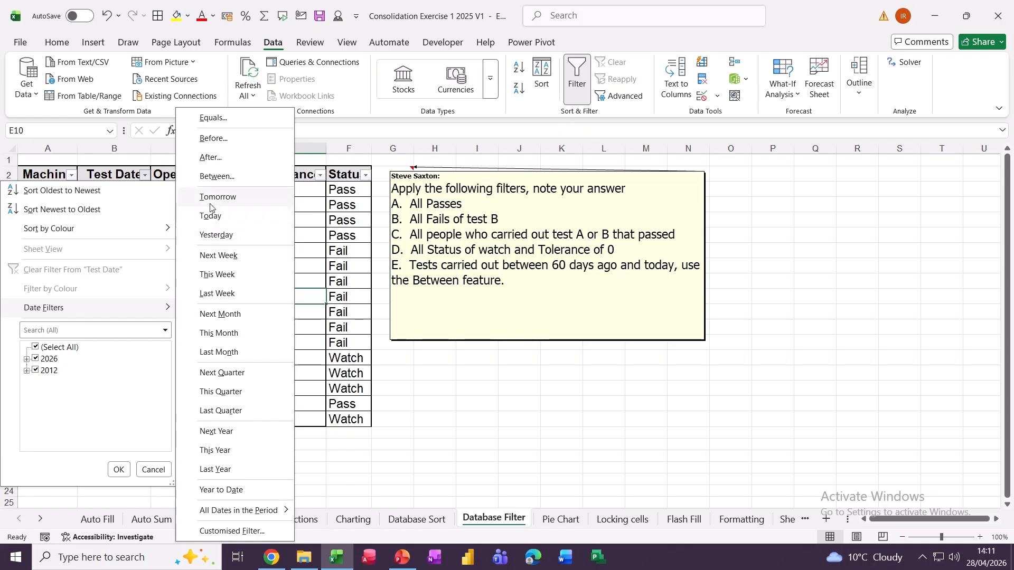
{"action": "left_click", "coordinate": [217, 176]}
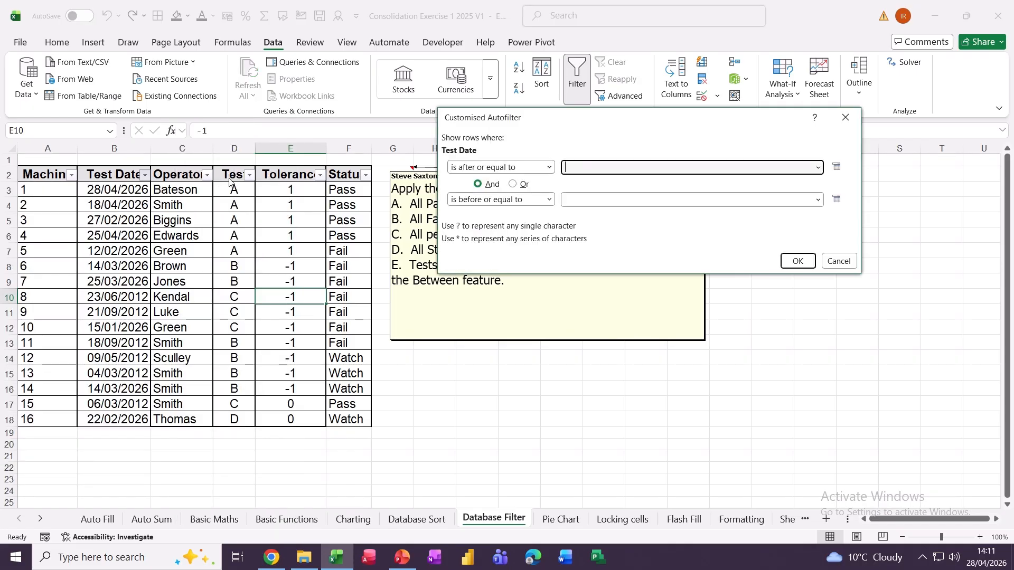
{"action": "left_click", "coordinate": [581, 201]}
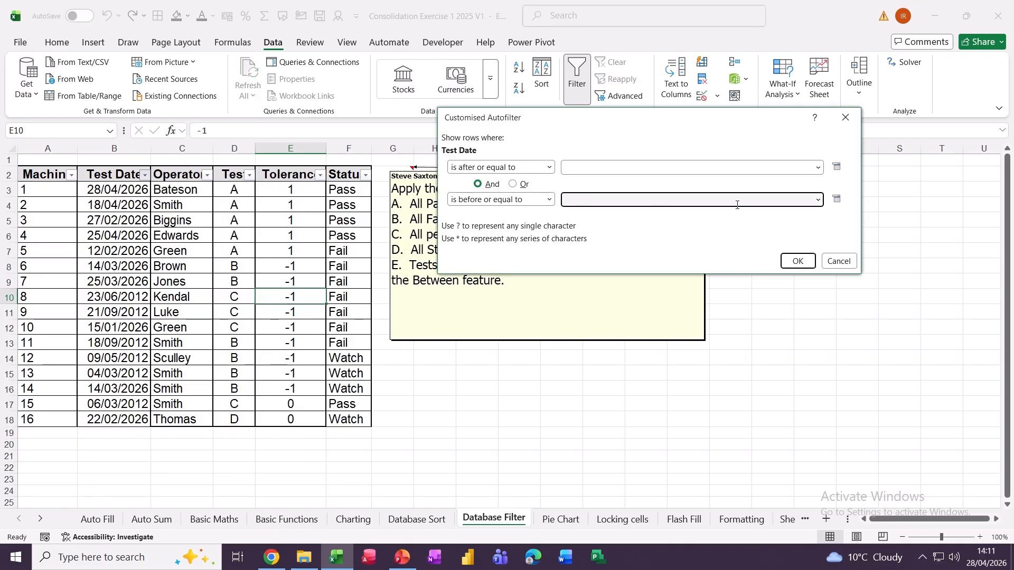
{"action": "left_click", "coordinate": [837, 199]}
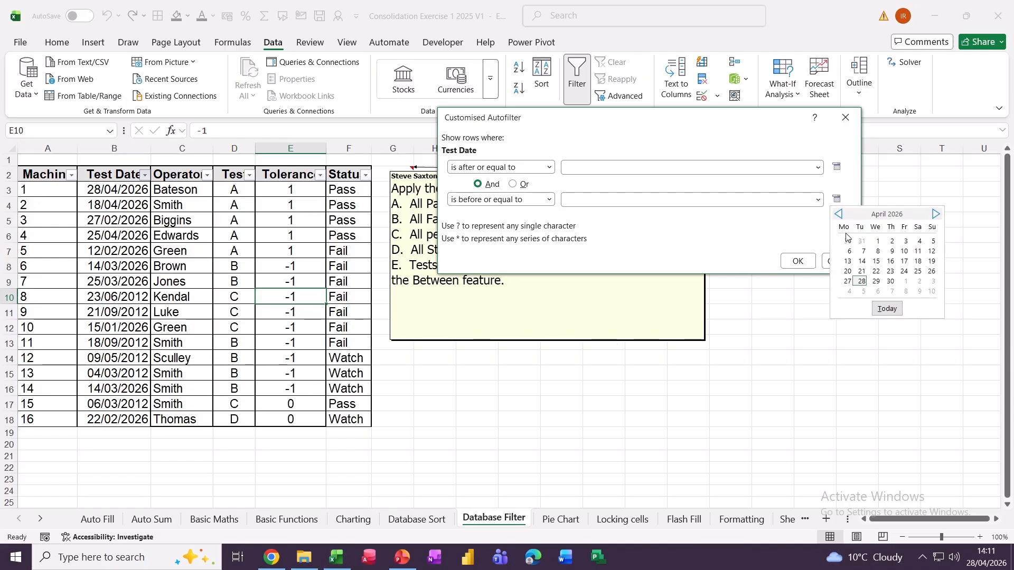
{"action": "left_click", "coordinate": [887, 309]}
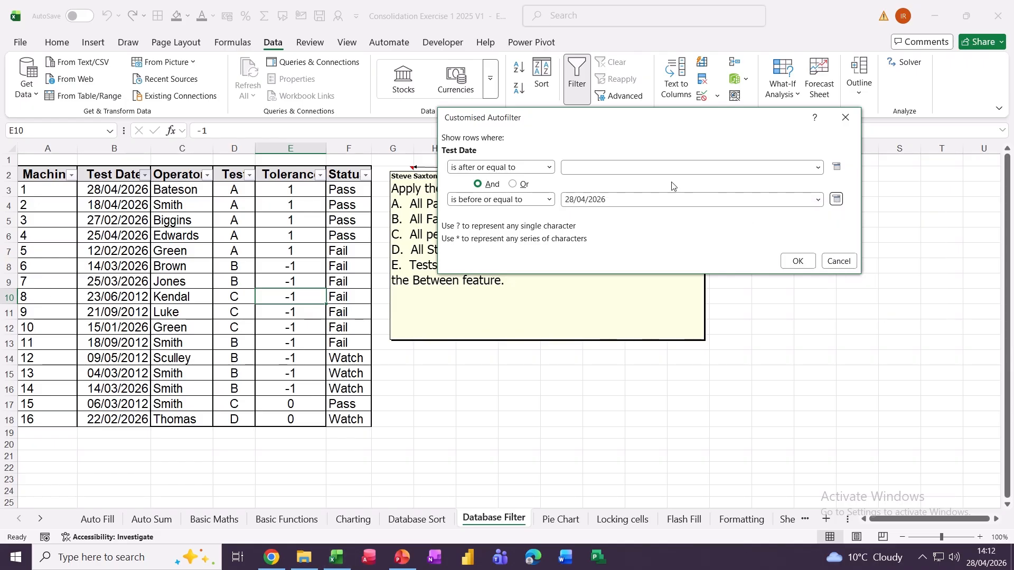
- Set the start date to 25/02/2026 and apply it, showing 7 records, then clear the filter
{"action": "left_click", "coordinate": [790, 171]}
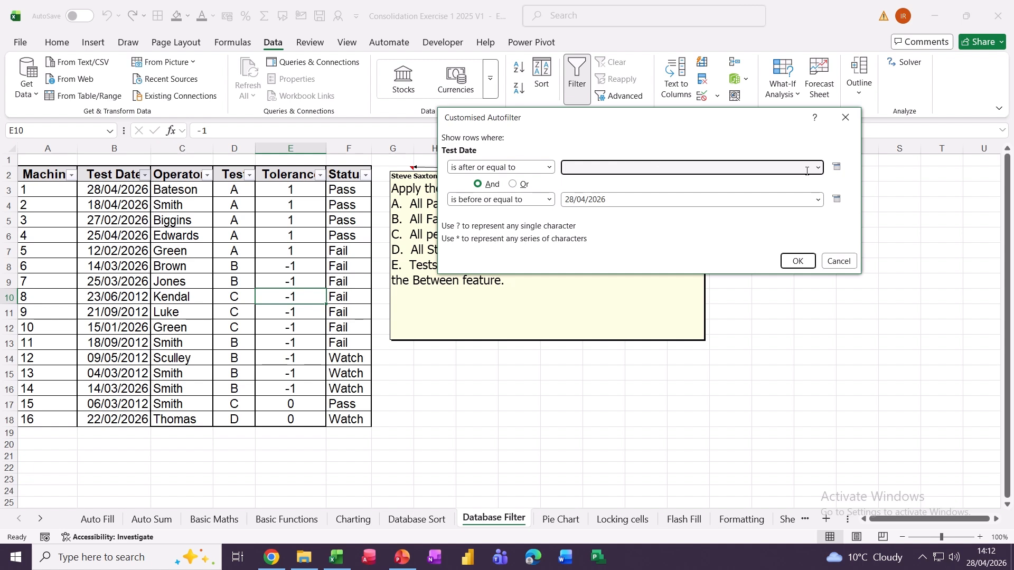
{"action": "left_click", "coordinate": [840, 169]}
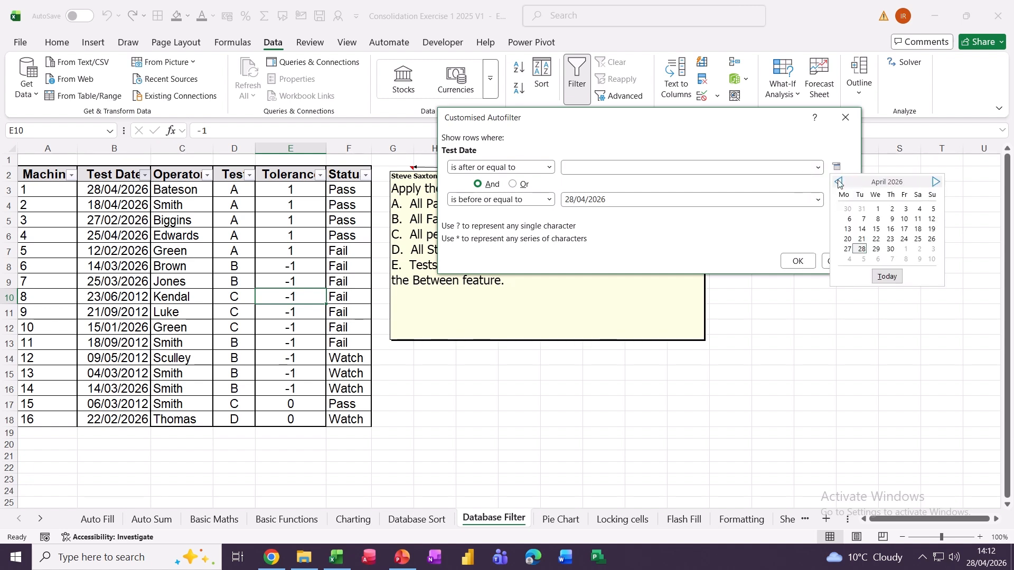
{"action": "left_click", "coordinate": [840, 182]}
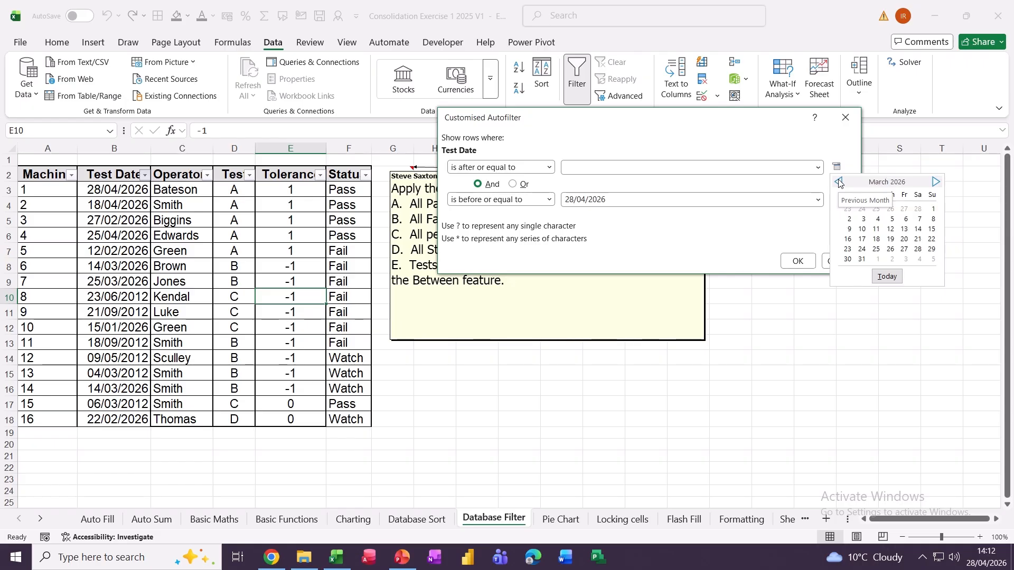
{"action": "left_click", "coordinate": [840, 182]}
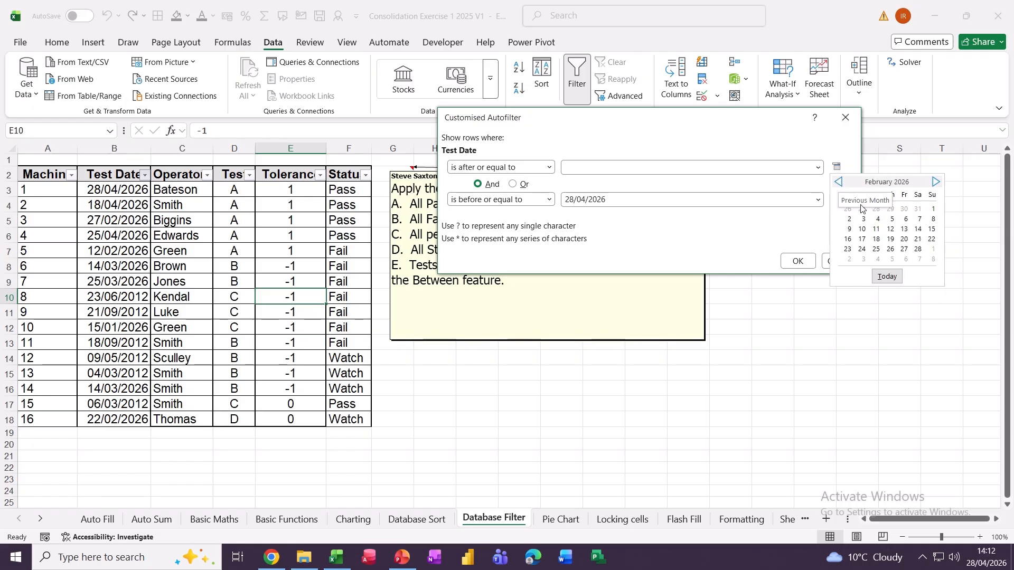
{"action": "left_click", "coordinate": [876, 248]}
{"action": "left_click", "coordinate": [800, 261]}
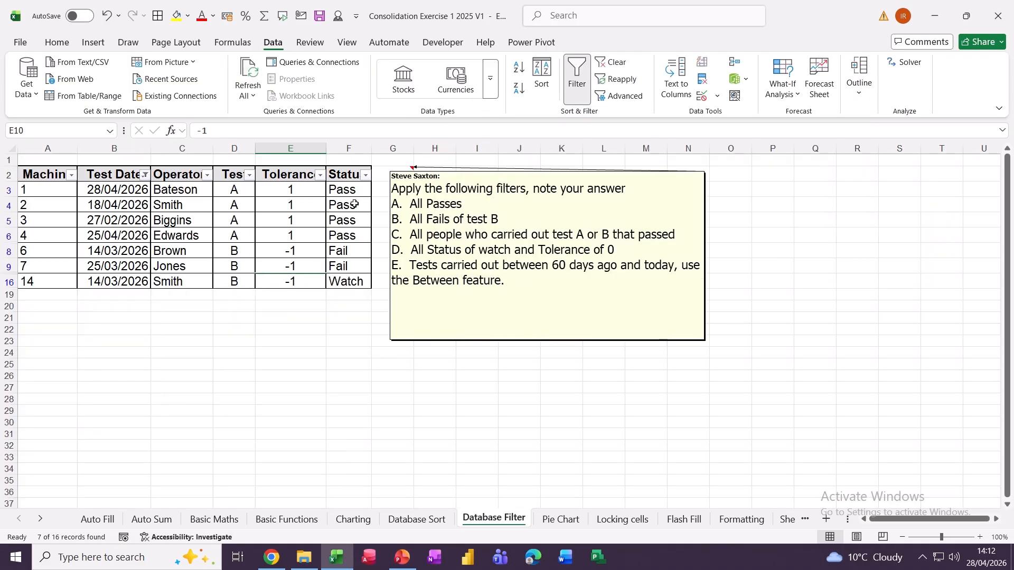
{"action": "left_click", "coordinate": [612, 62]}
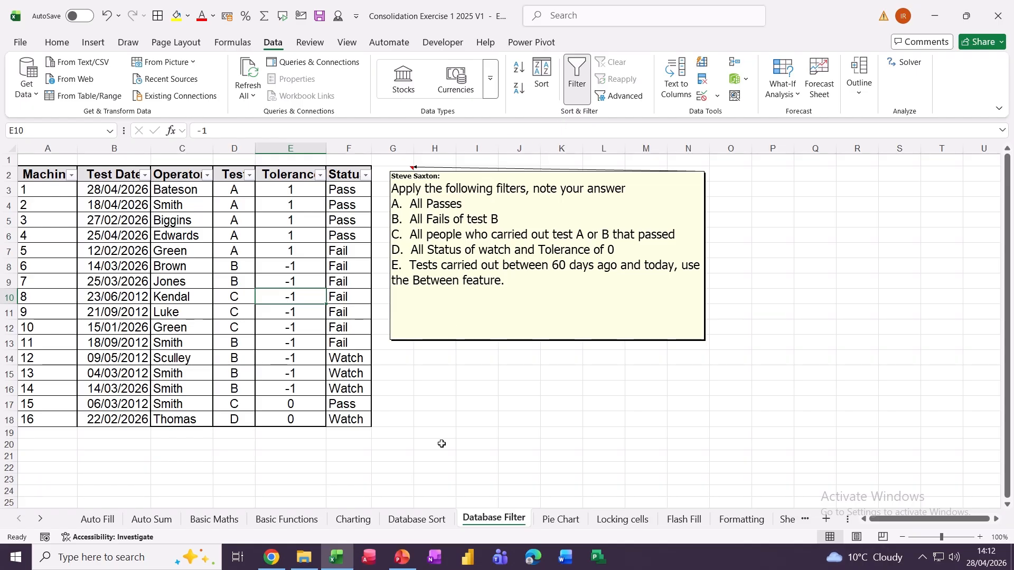
- On the Pie Chart sheet, insert a 3D pie chart of the expenses in B2:C11
{"action": "left_click", "coordinate": [563, 519]}
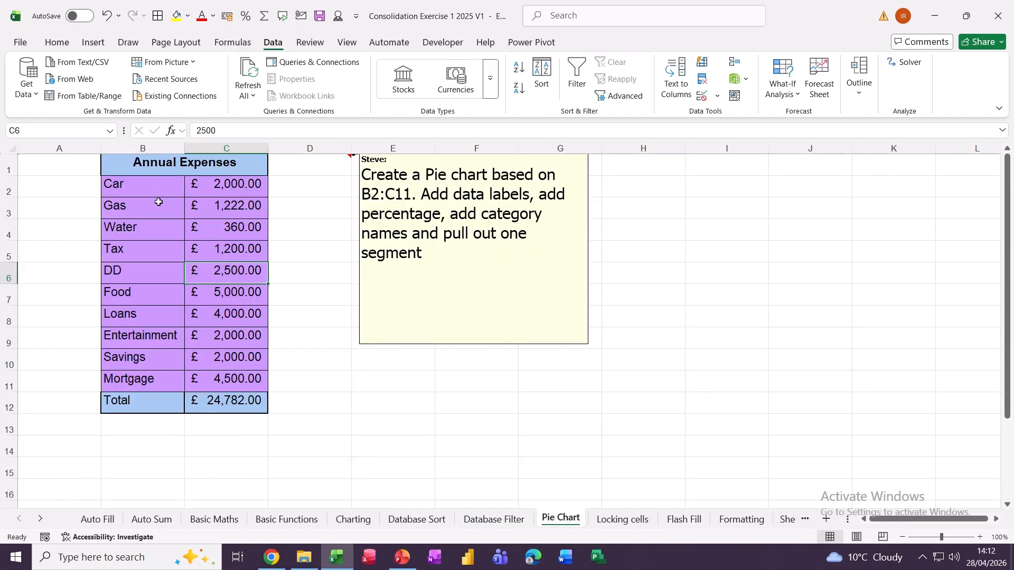
{"action": "left_click", "coordinate": [145, 239]}
{"action": "left_click_drag", "start_coordinate": [138, 190], "coordinate": [213, 374]}
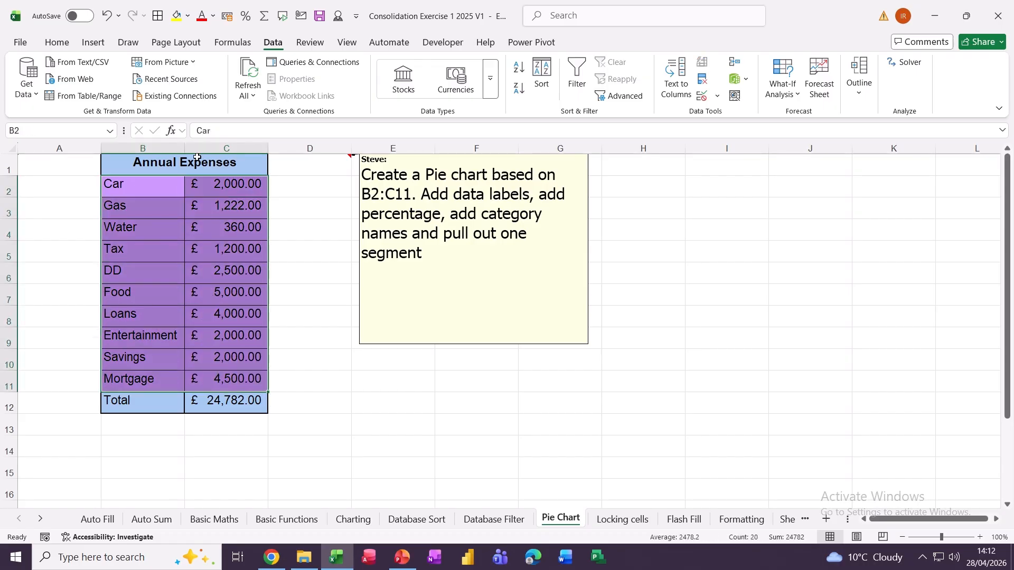
{"action": "left_click", "coordinate": [94, 44]}
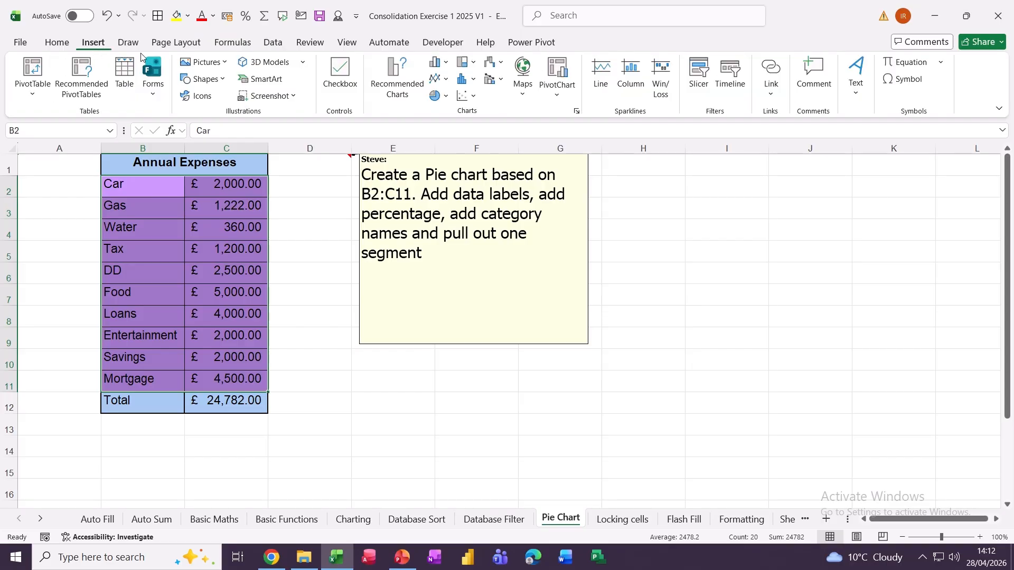
{"action": "left_click", "coordinate": [438, 96]}
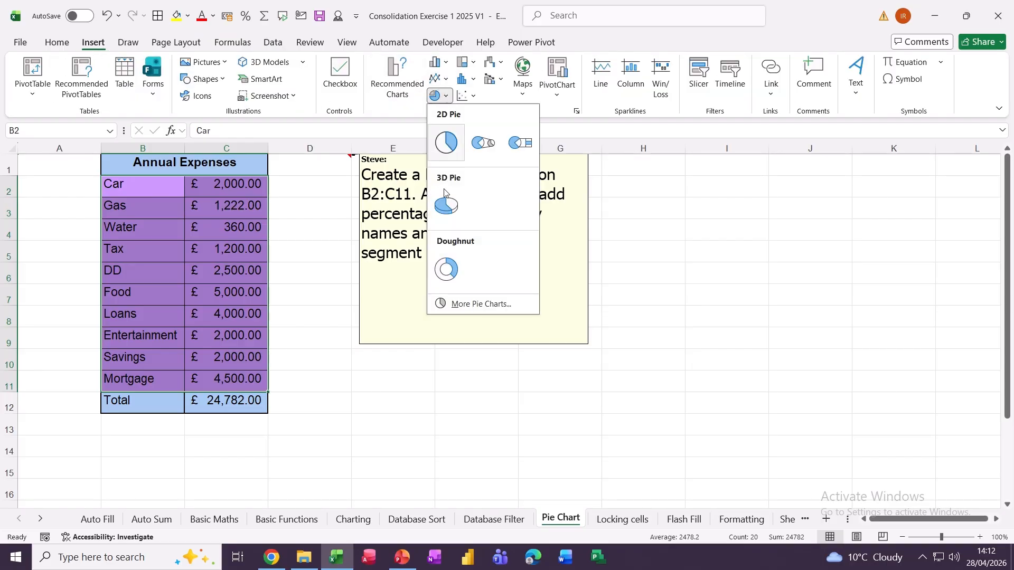
{"action": "left_click", "coordinate": [446, 207]}
- Move the chart to the right of the instructions and delete its legend
{"action": "left_click_drag", "start_coordinate": [619, 249], "coordinate": [849, 201]}
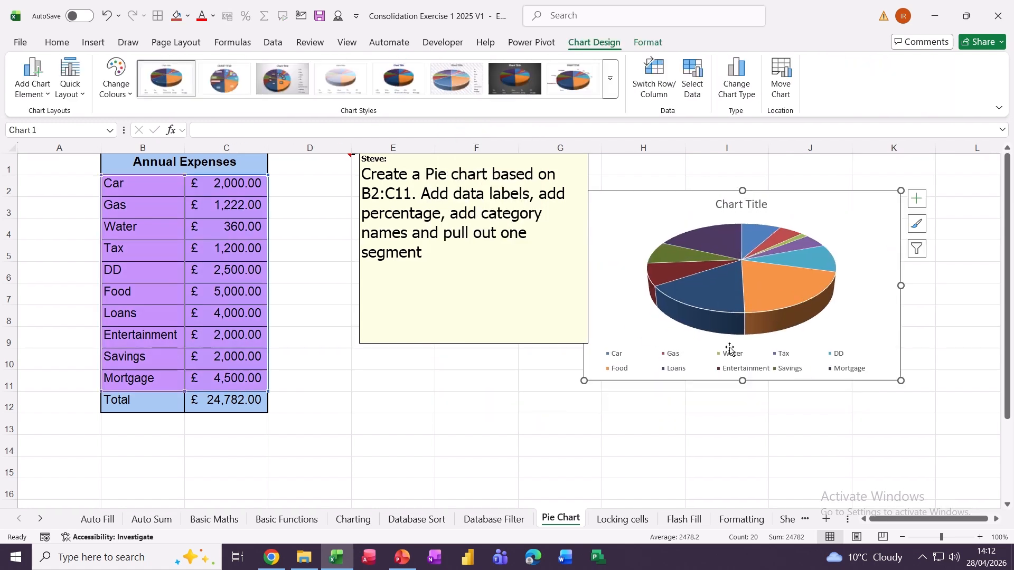
{"action": "left_click", "coordinate": [692, 361]}
{"action": "key", "text": "Delete"}
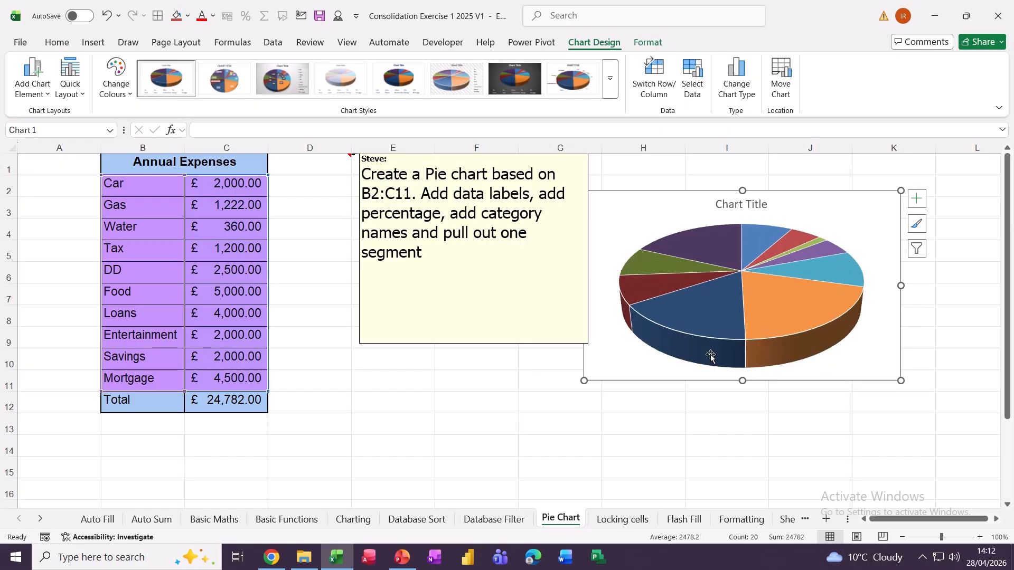
{"action": "left_click", "coordinate": [917, 198]}
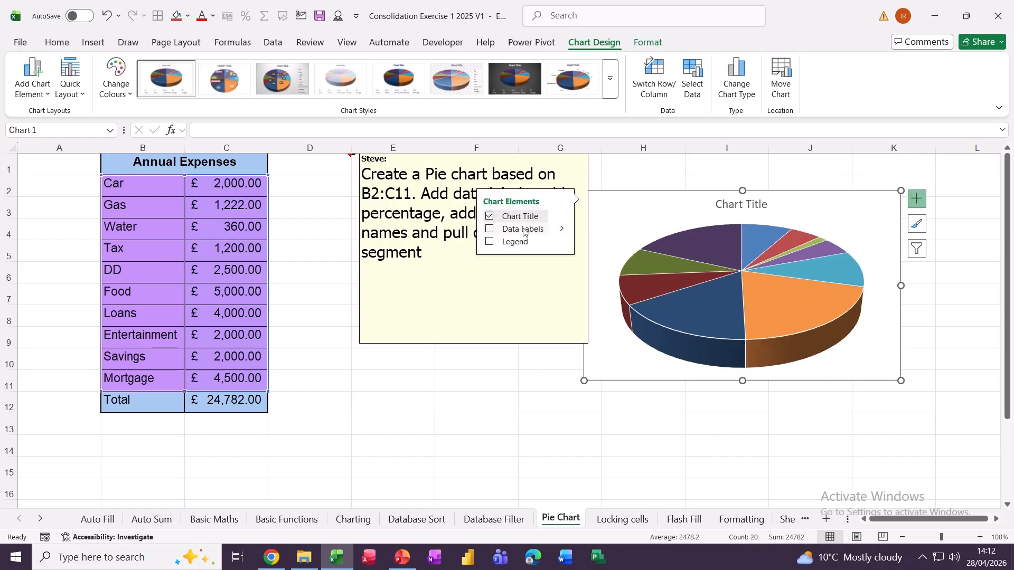
{"action": "left_click", "coordinate": [562, 230]}
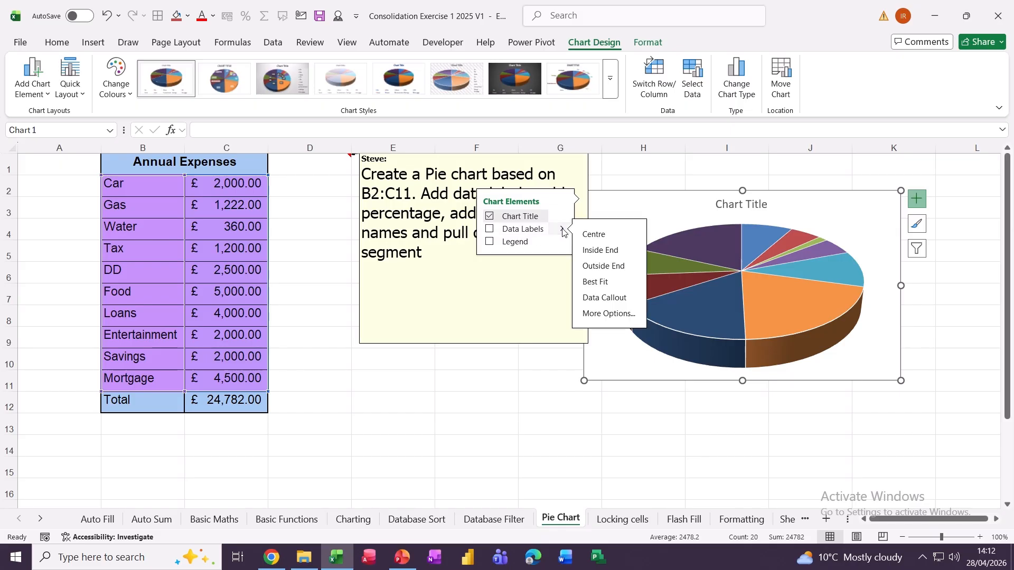
- Add Data Callout labels showing each slice's category and percentage
{"action": "left_click", "coordinate": [592, 298]}
{"action": "left_click", "coordinate": [658, 426]}
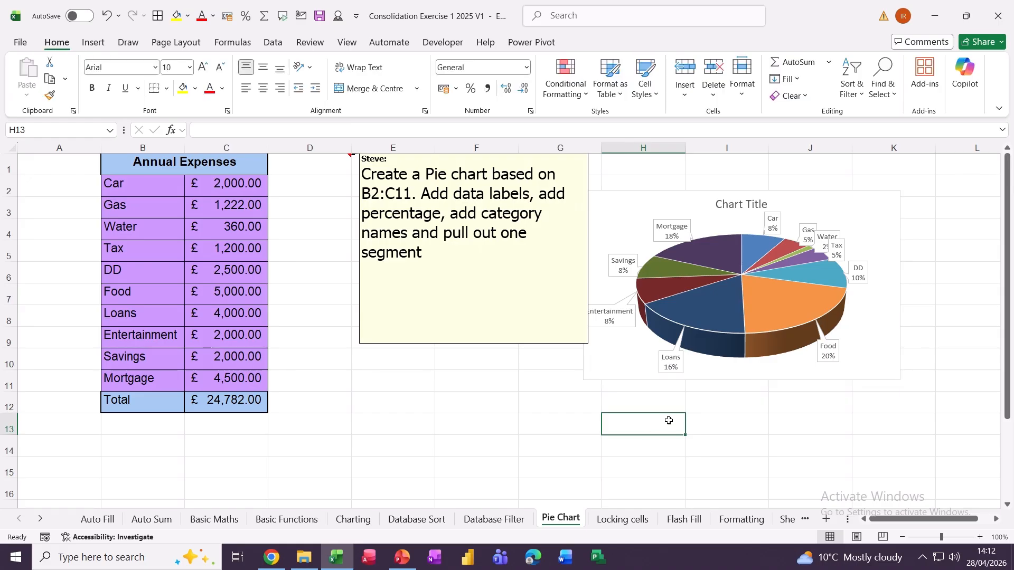
{"action": "left_click", "coordinate": [772, 376]}
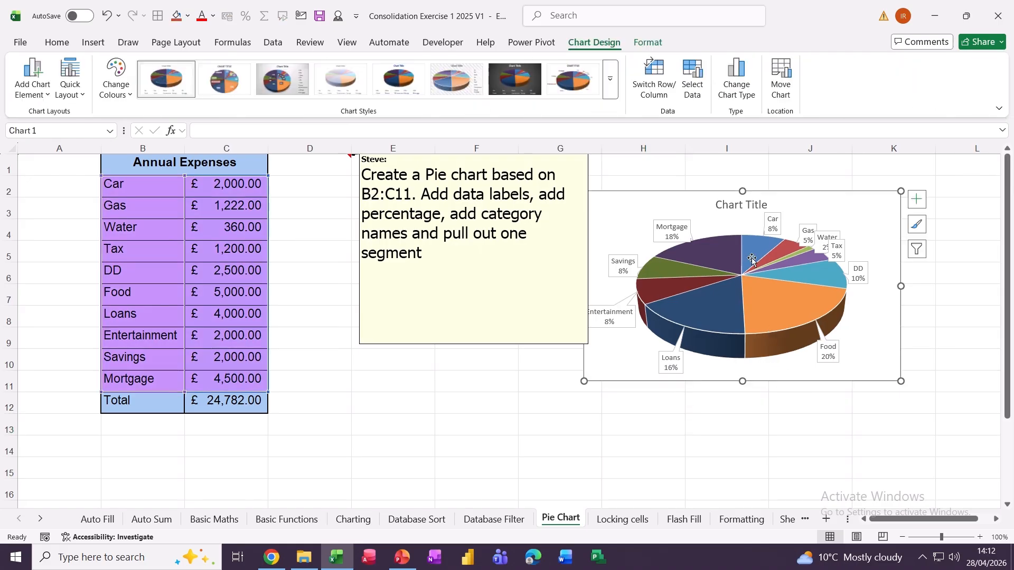
- Delete the chart title and pull the DD slice out of the pie
{"action": "left_click", "coordinate": [731, 205]}
{"action": "key", "text": "Delete"}
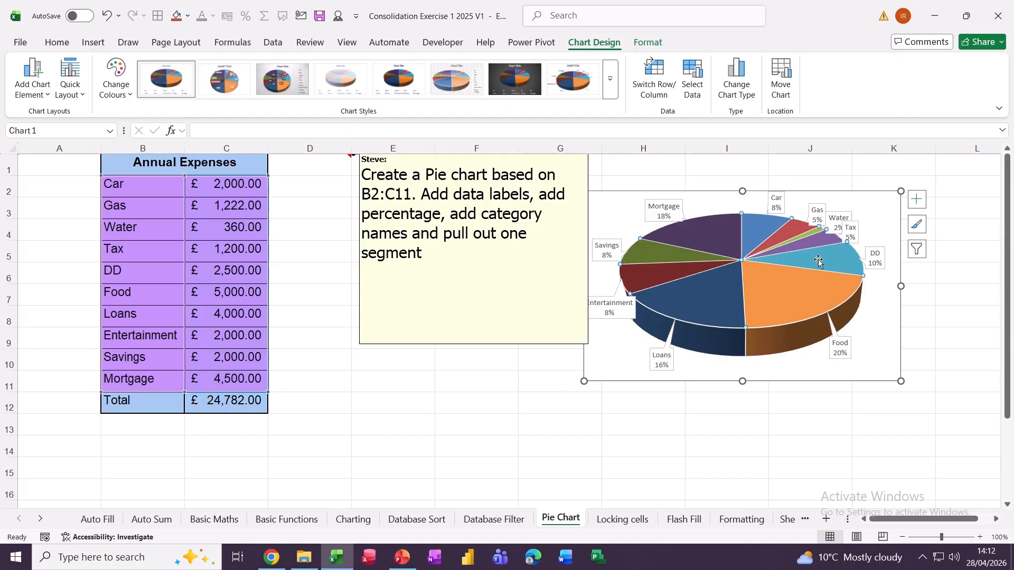
{"action": "left_click_drag", "start_coordinate": [819, 261], "coordinate": [837, 260]}
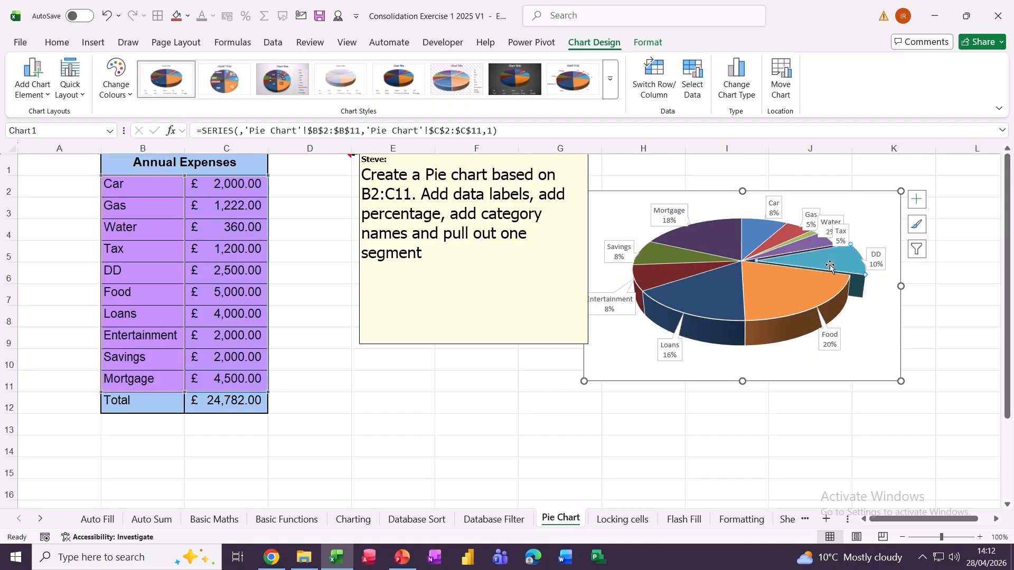
{"action": "left_click", "coordinate": [946, 332]}
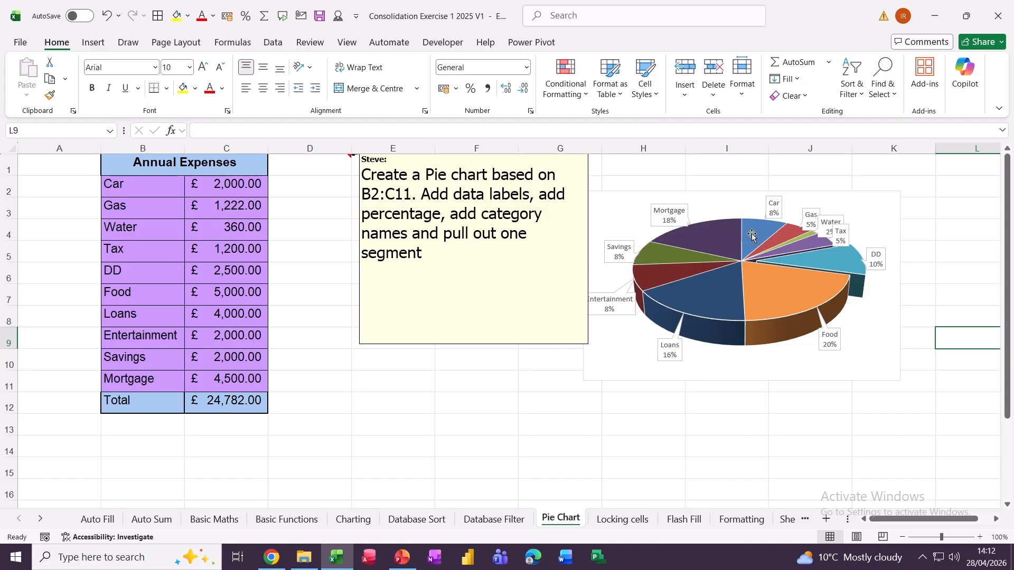
- On Locking cells, enter =C2*$A$2+C2 in D2 and fill it down to D6
{"action": "left_click", "coordinate": [613, 521]}
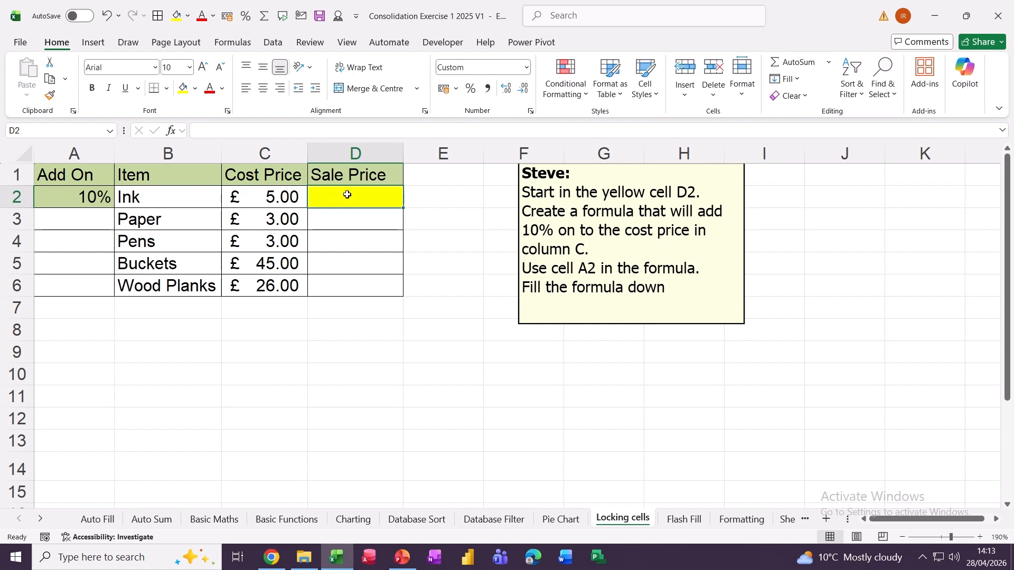
{"action": "type", "text": "="}
{"action": "left_click", "coordinate": [259, 204]}
{"action": "type", "text": "*"}
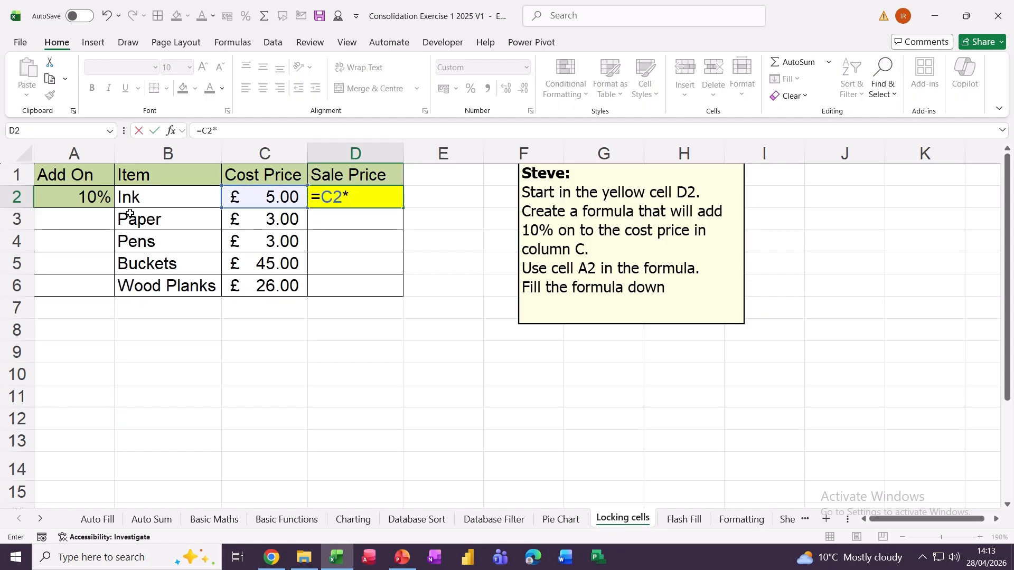
{"action": "left_click", "coordinate": [81, 201]}
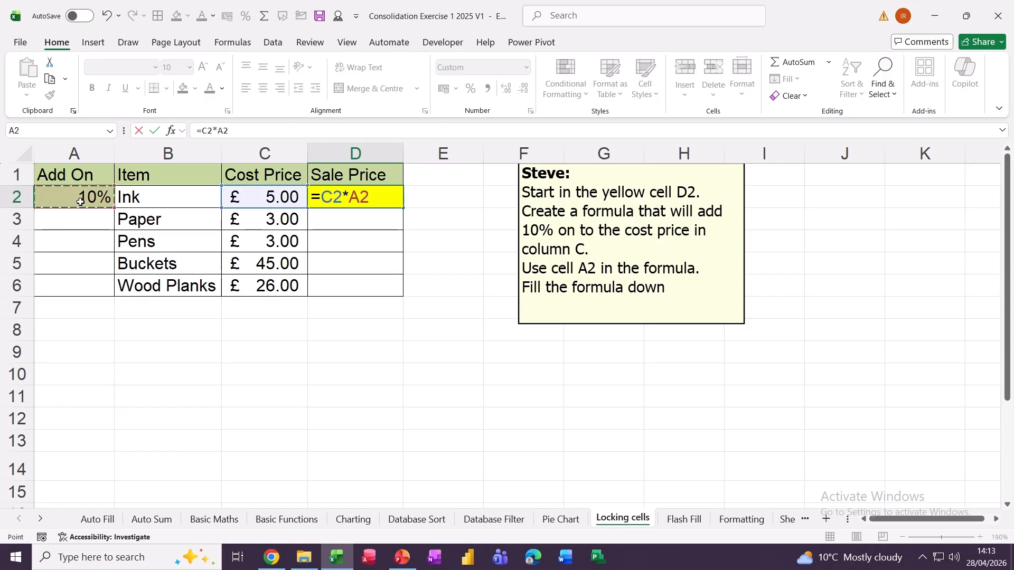
{"action": "key", "text": "F4"}
{"action": "type", "text": "+"}
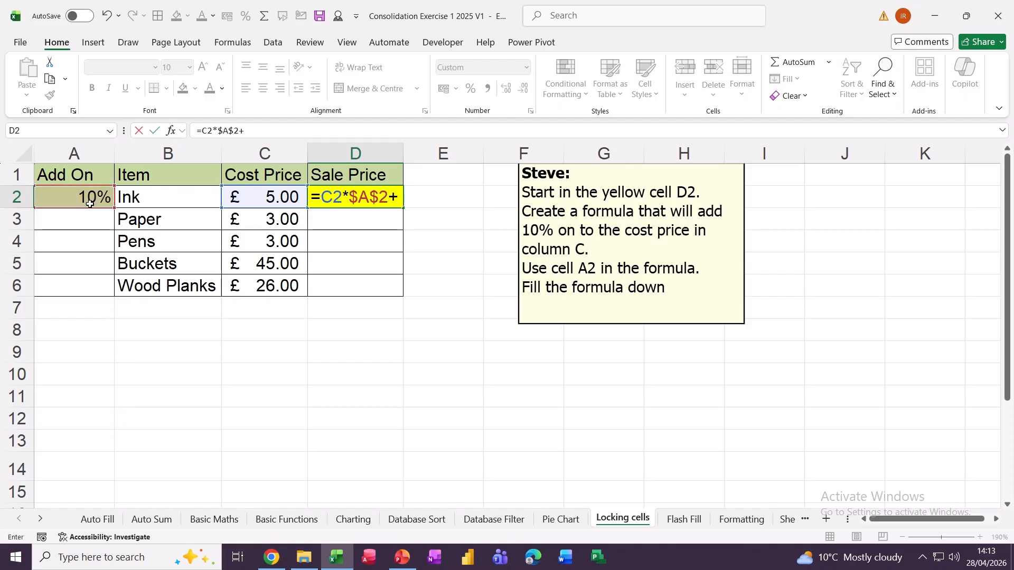
{"action": "left_click", "coordinate": [237, 196]}
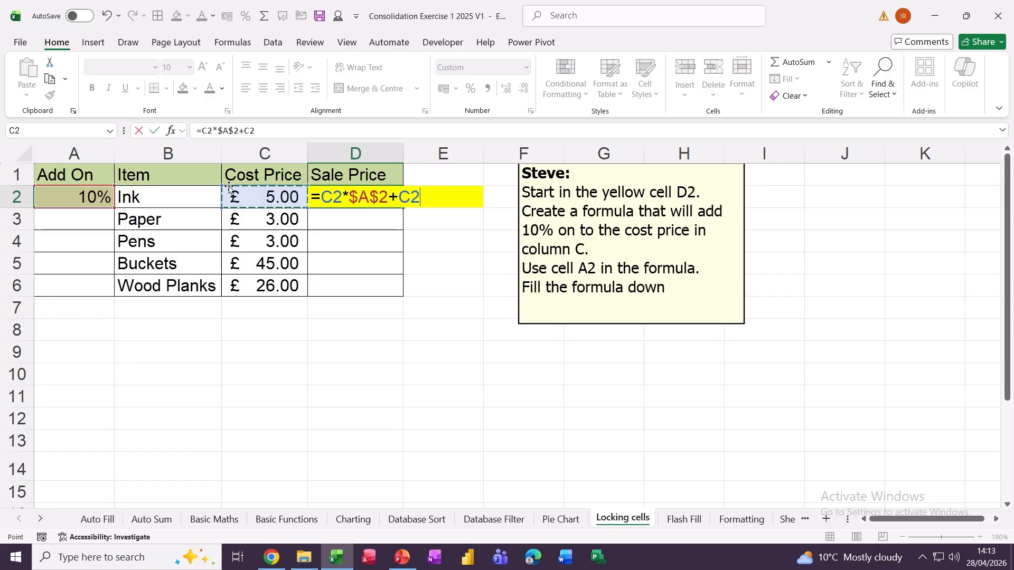
{"action": "left_click", "coordinate": [154, 130]}
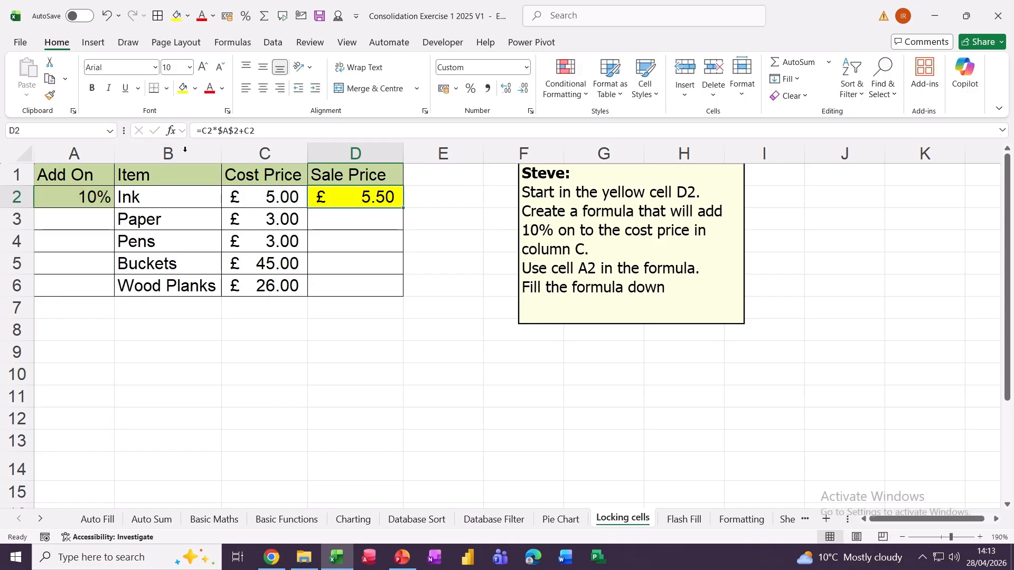
{"action": "left_click_drag", "start_coordinate": [403, 209], "coordinate": [403, 294]}
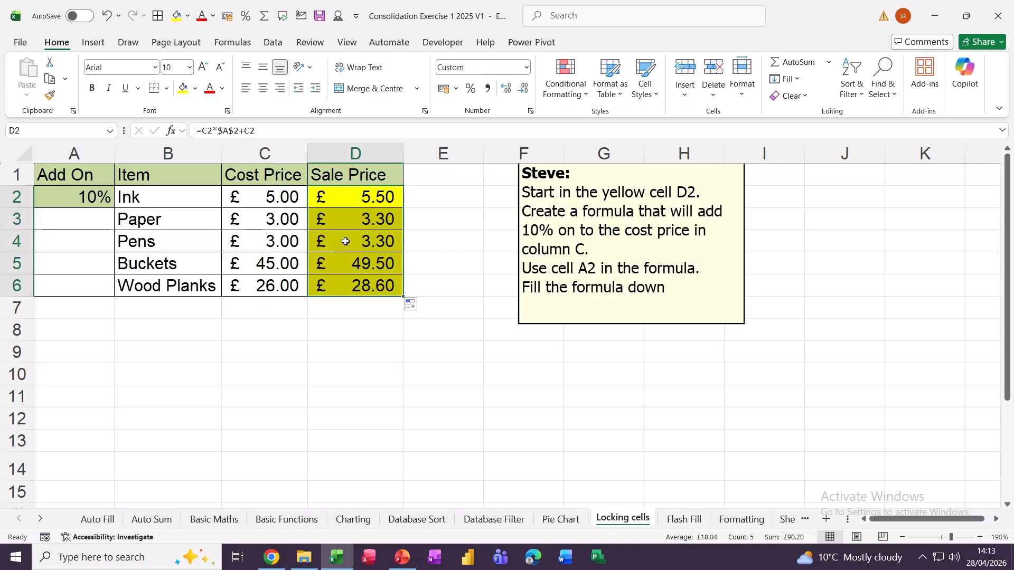
{"action": "left_click", "coordinate": [677, 521]}
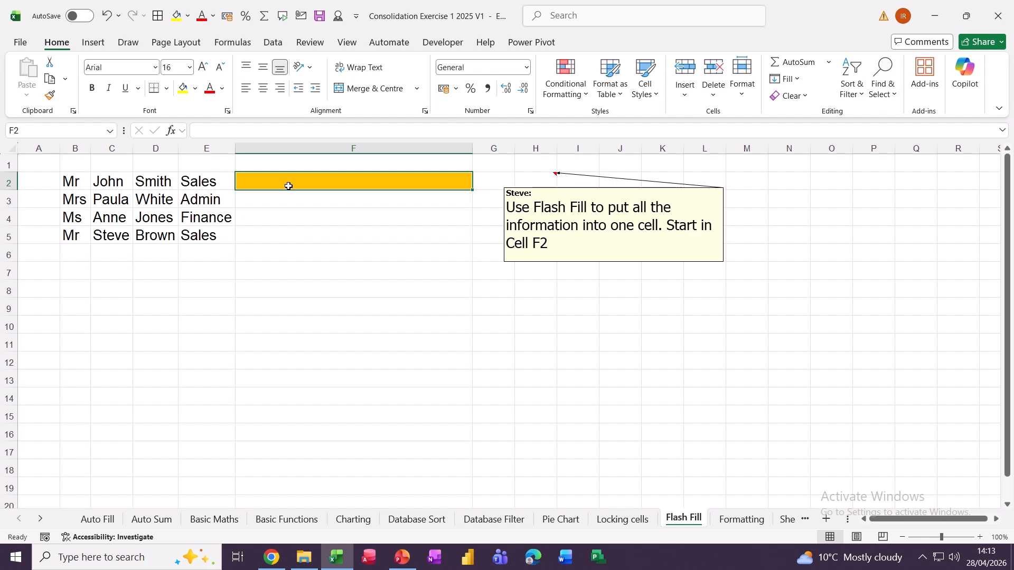
- Enter the first combined title, name and department in F2, then Flash Fill F3:F5
{"action": "type", "text": "Mr J"}
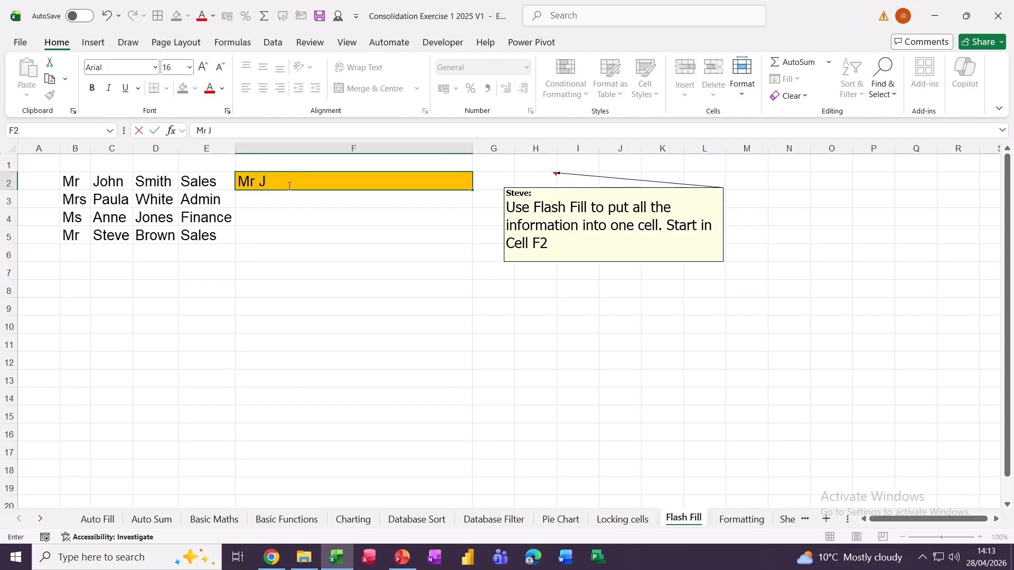
{"action": "type", "text": "ohn Smith Sales"}
{"action": "key", "text": "Return"}
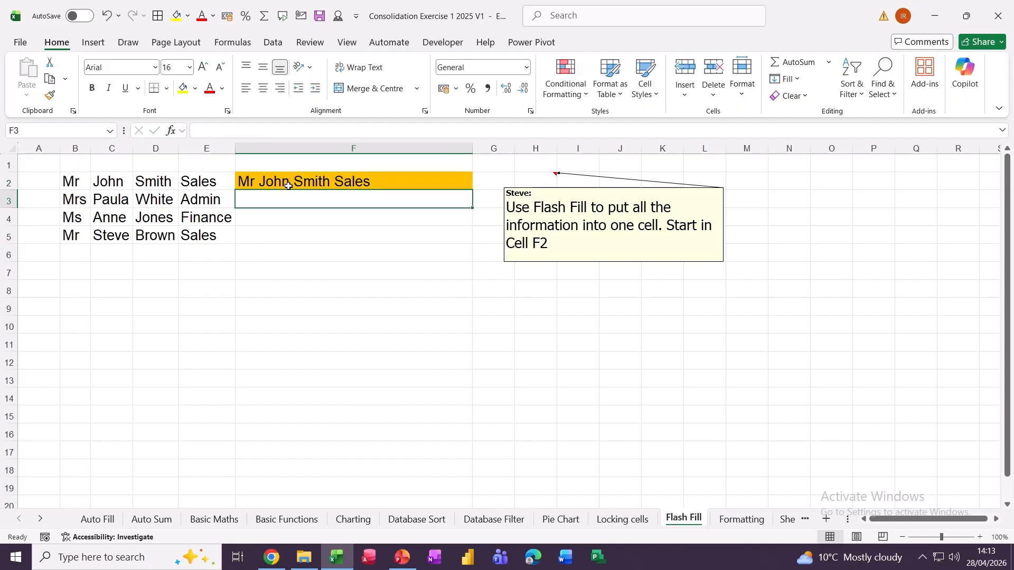
{"action": "key", "text": "ctrl+e"}
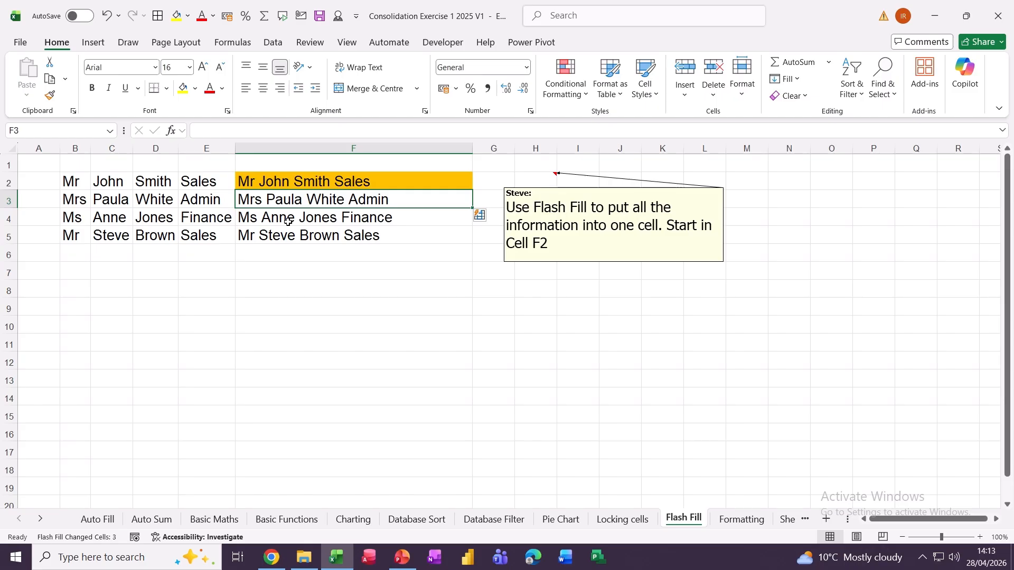
{"action": "left_click", "coordinate": [741, 521]}
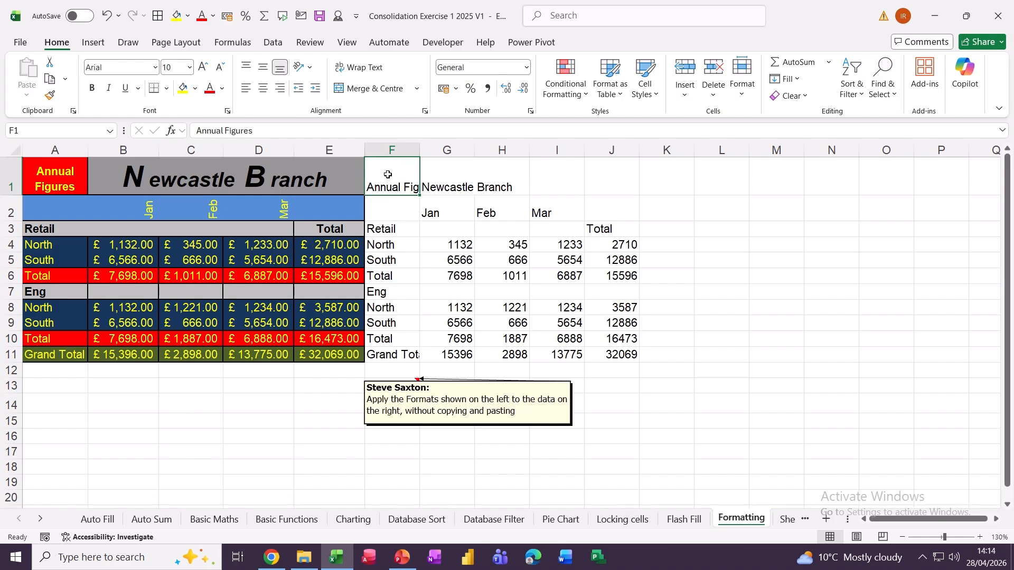
- Wrap the Annual Figures text, merge and centre G1:J1, and set the title to size 18
{"action": "left_click", "coordinate": [365, 69]}
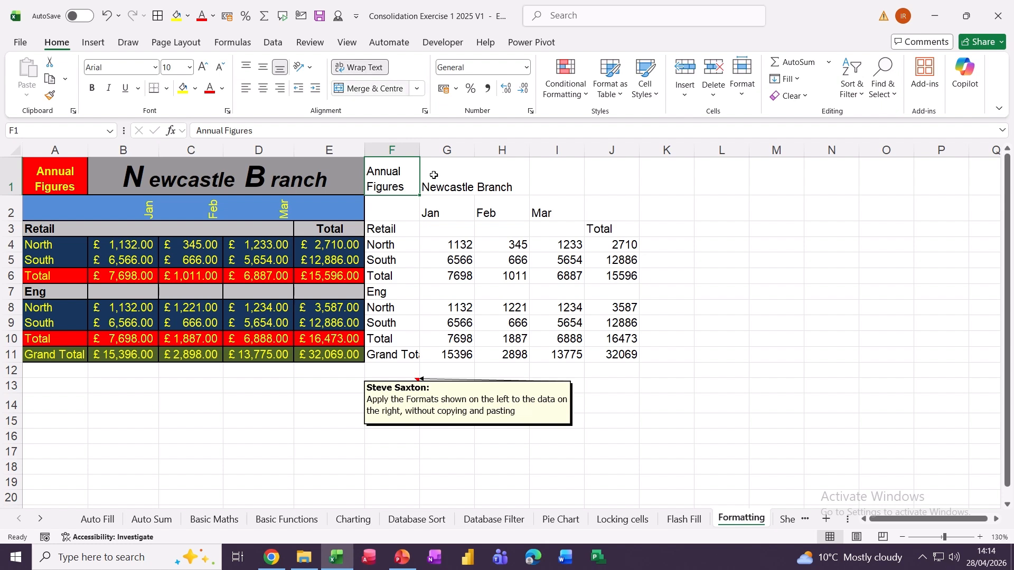
{"action": "left_click_drag", "start_coordinate": [444, 188], "coordinate": [599, 188]}
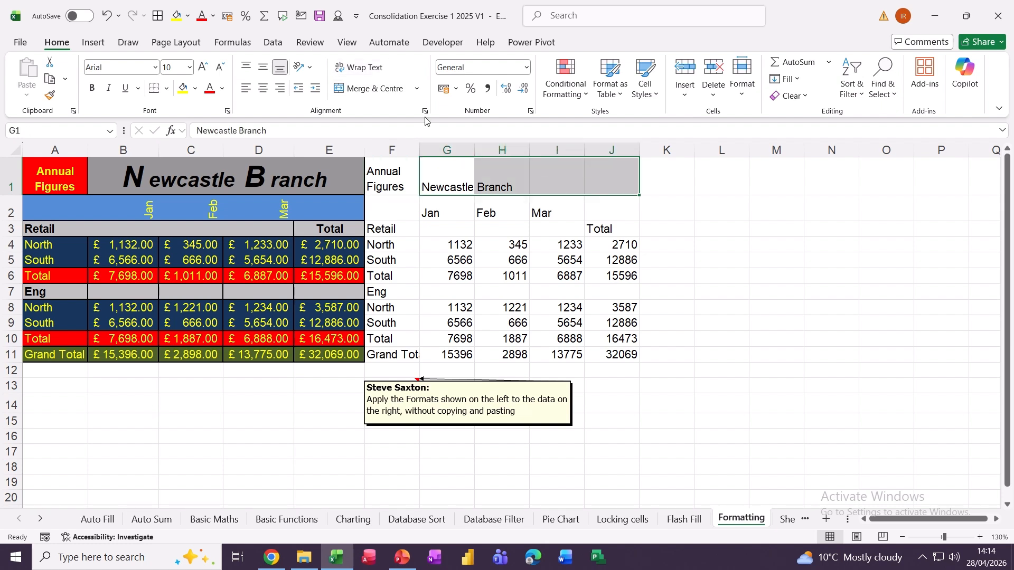
{"action": "left_click", "coordinate": [364, 89]}
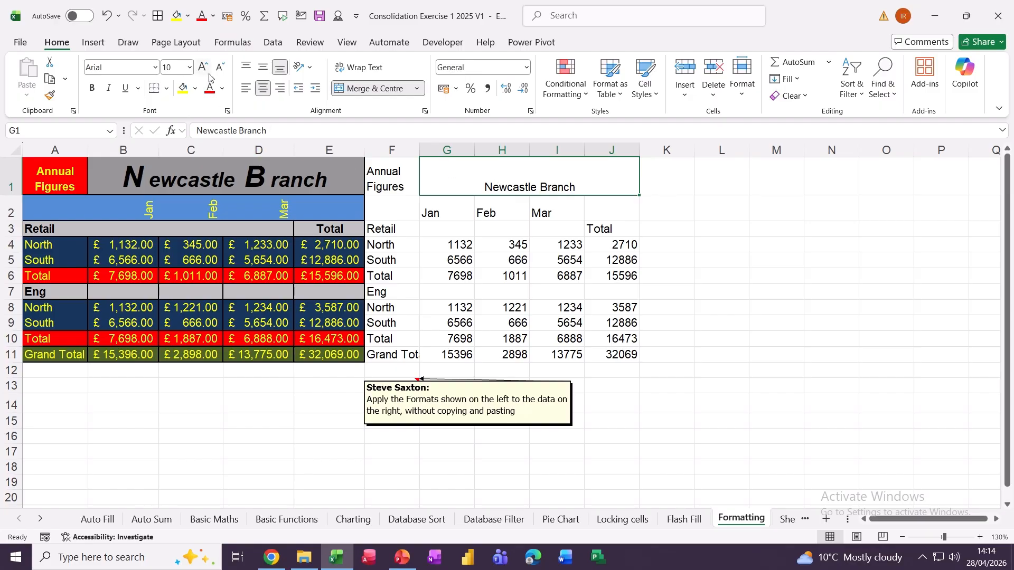
{"action": "left_click", "coordinate": [190, 67]}
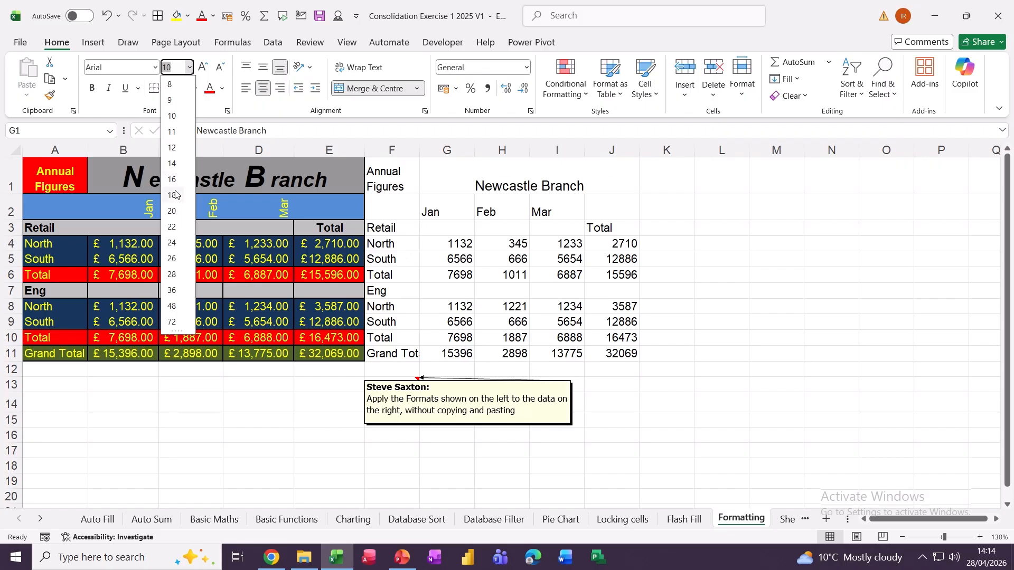
{"action": "left_click", "coordinate": [169, 195]}
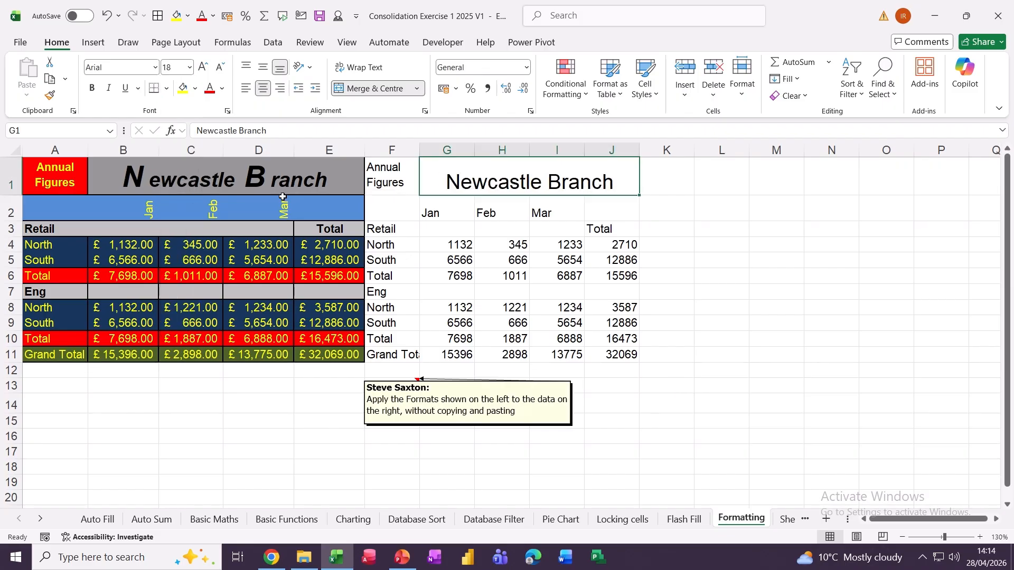
- Enlarge the N of Newcastle and B of Branch to 26, making the B bold italic
{"action": "left_click", "coordinate": [195, 129]}
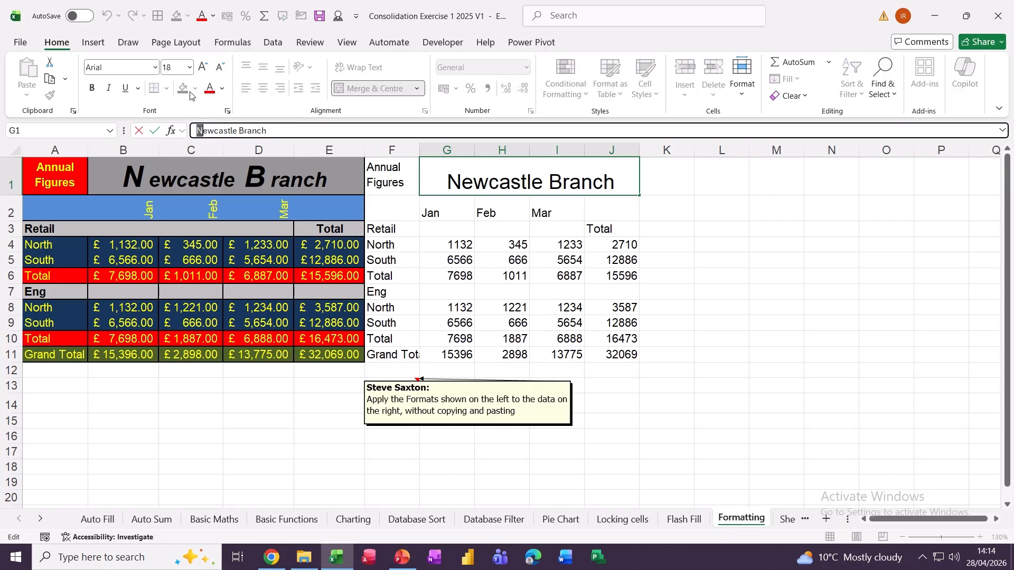
{"action": "left_click", "coordinate": [180, 68]}
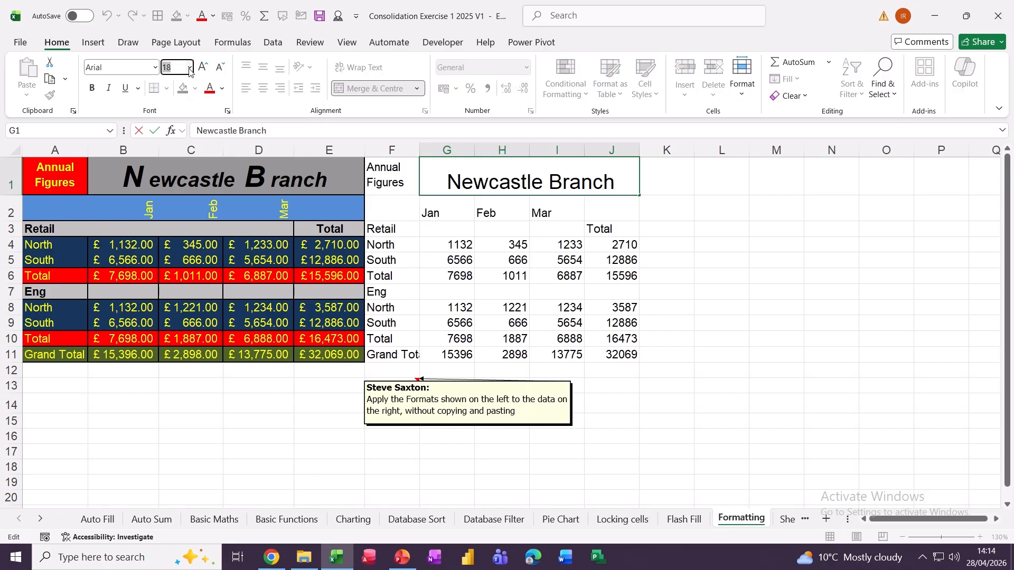
{"action": "left_click", "coordinate": [190, 67]}
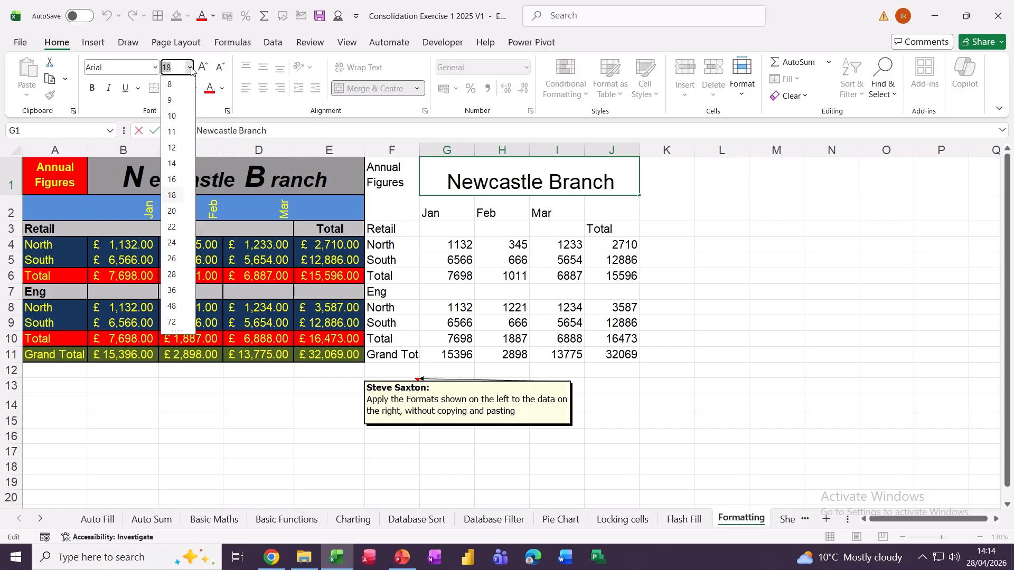
{"action": "left_click", "coordinate": [171, 258]}
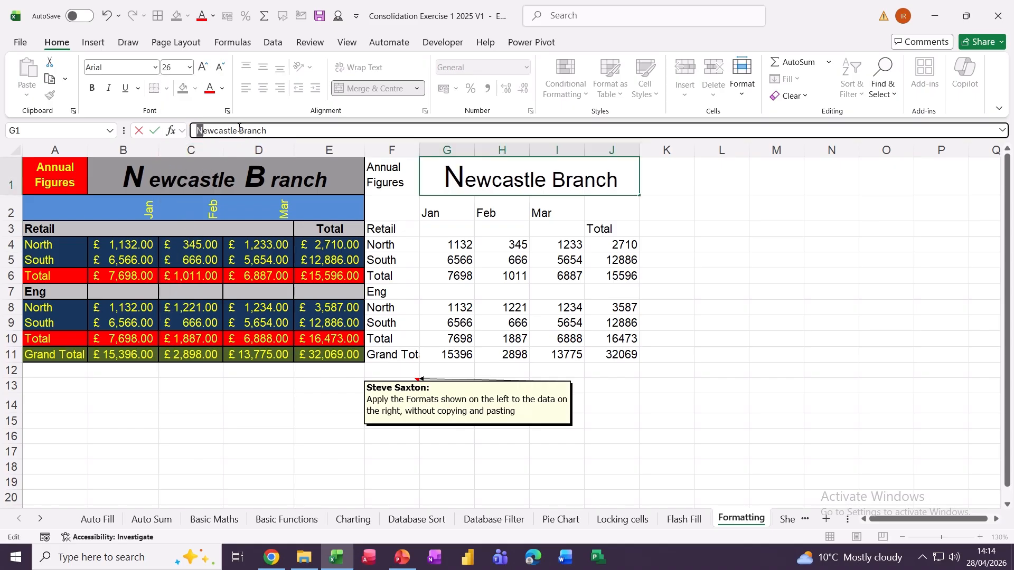
{"action": "left_click_drag", "start_coordinate": [237, 131], "coordinate": [245, 131]}
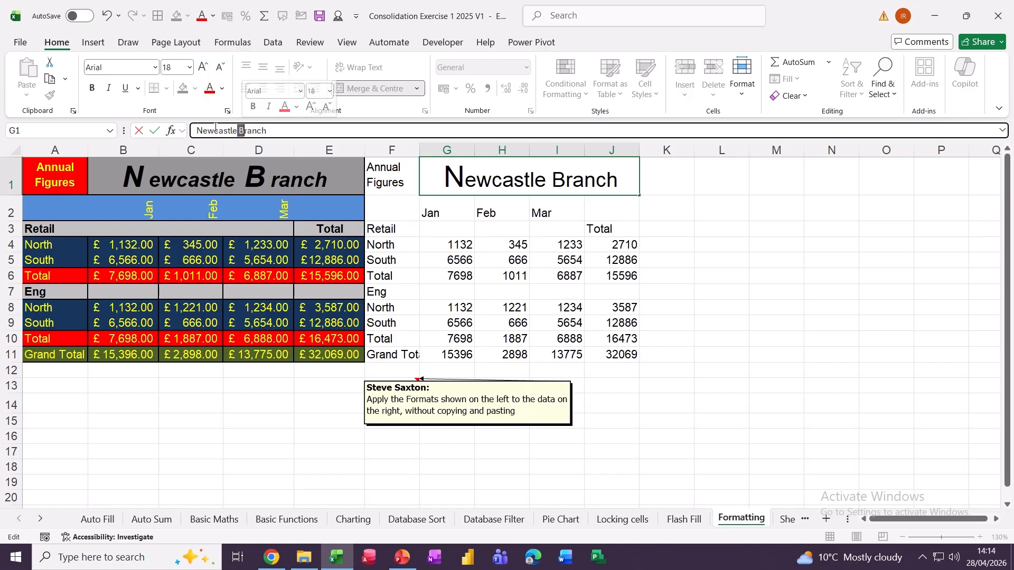
{"action": "left_click", "coordinate": [190, 69]}
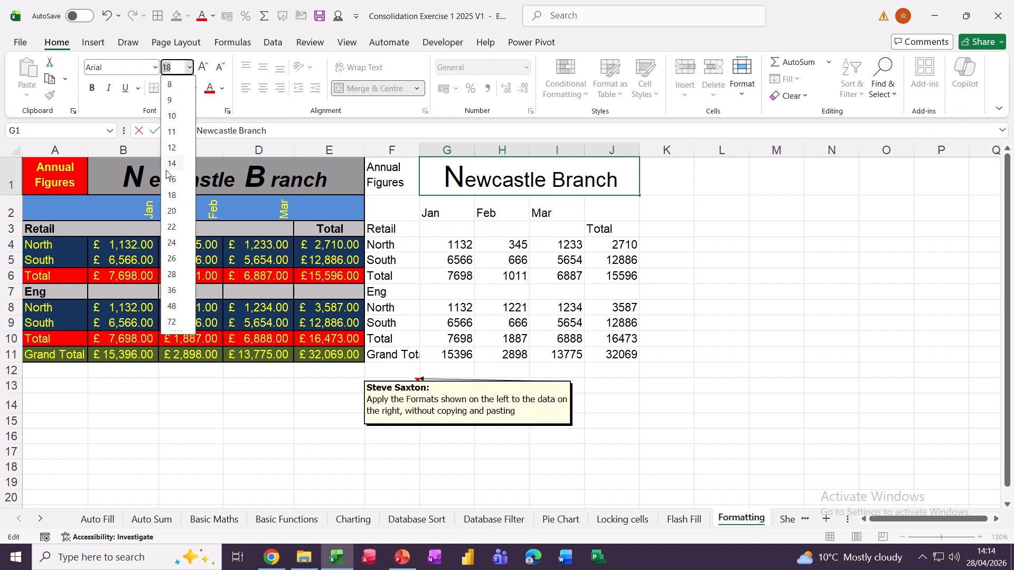
{"action": "left_click", "coordinate": [173, 258]}
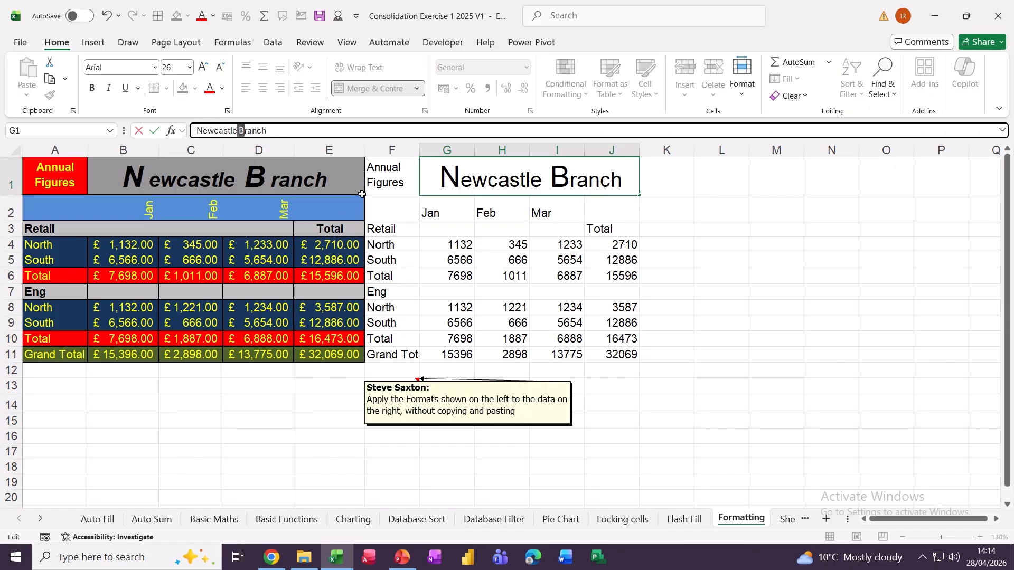
{"action": "left_click", "coordinate": [110, 90]}
{"action": "left_click", "coordinate": [92, 88]}
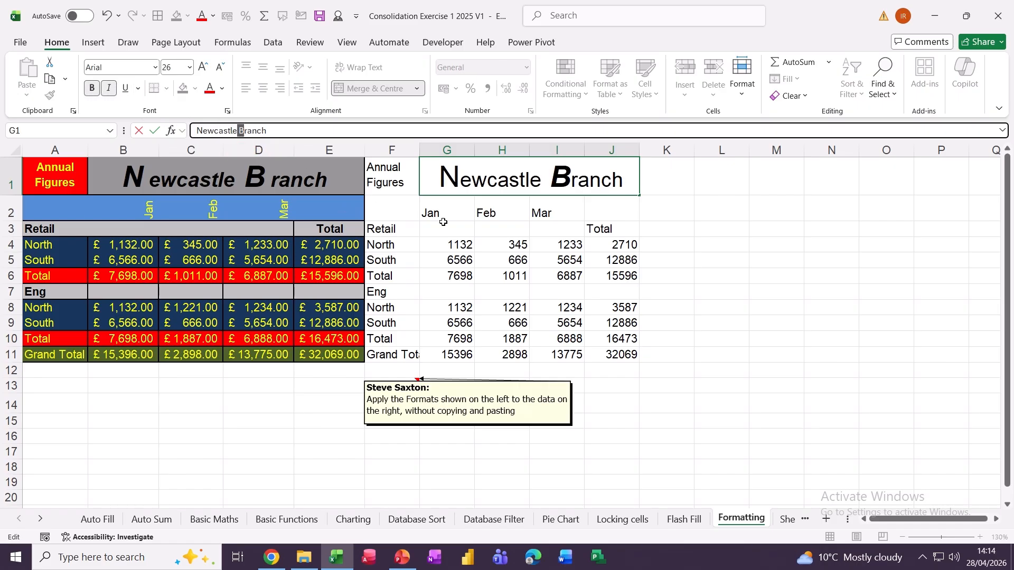
{"action": "left_click", "coordinate": [461, 182]}
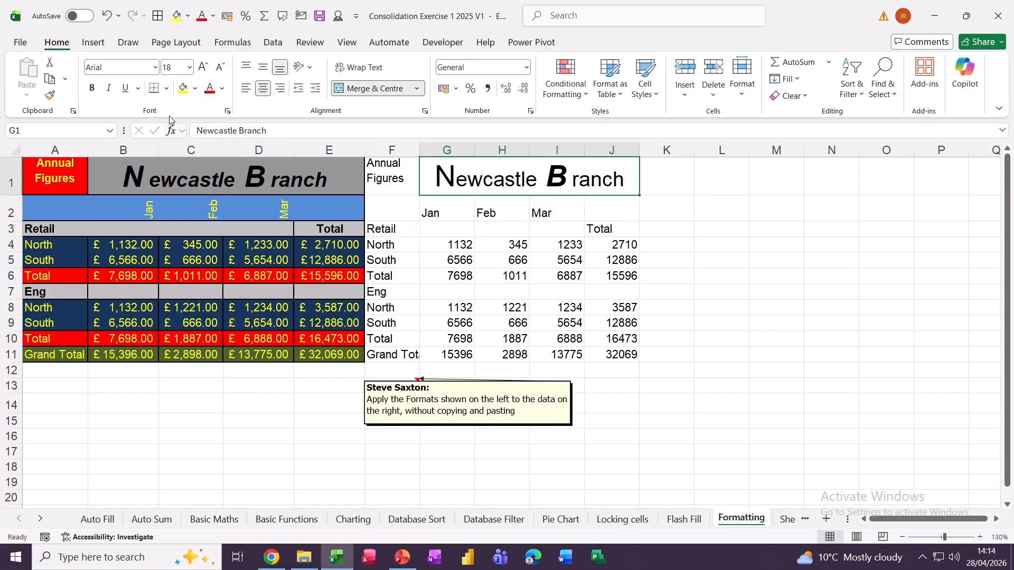
- Make the whole Newcastle Branch title bold italic with a grey fill
{"action": "left_click", "coordinate": [93, 88]}
{"action": "left_click", "coordinate": [110, 88]}
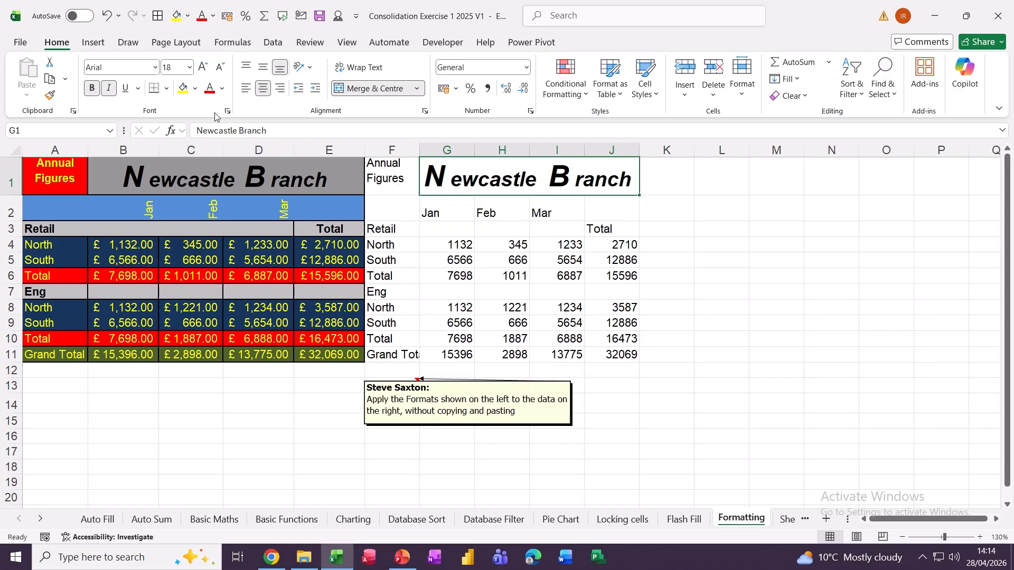
{"action": "left_click", "coordinate": [195, 88]}
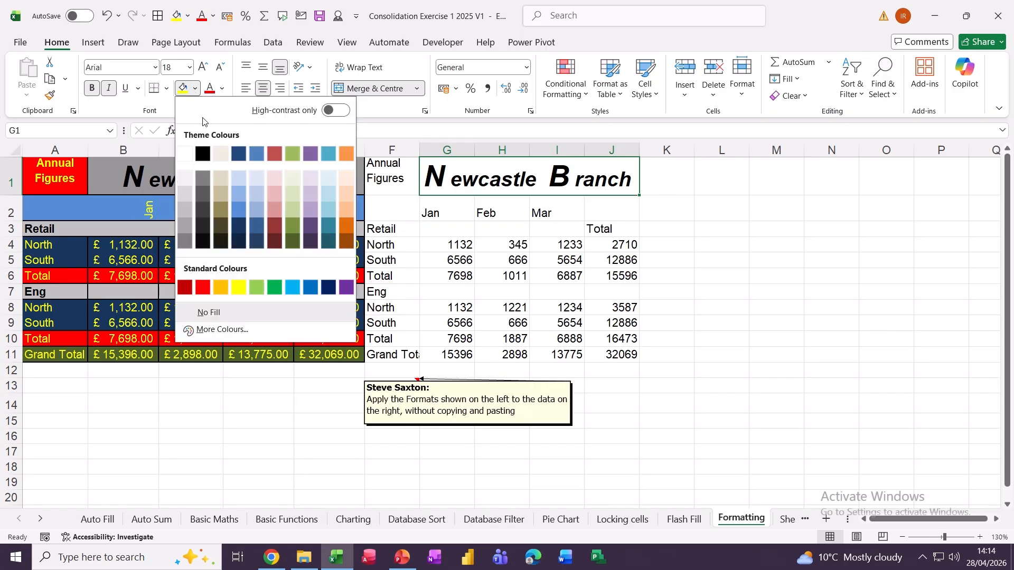
{"action": "left_click", "coordinate": [185, 210]}
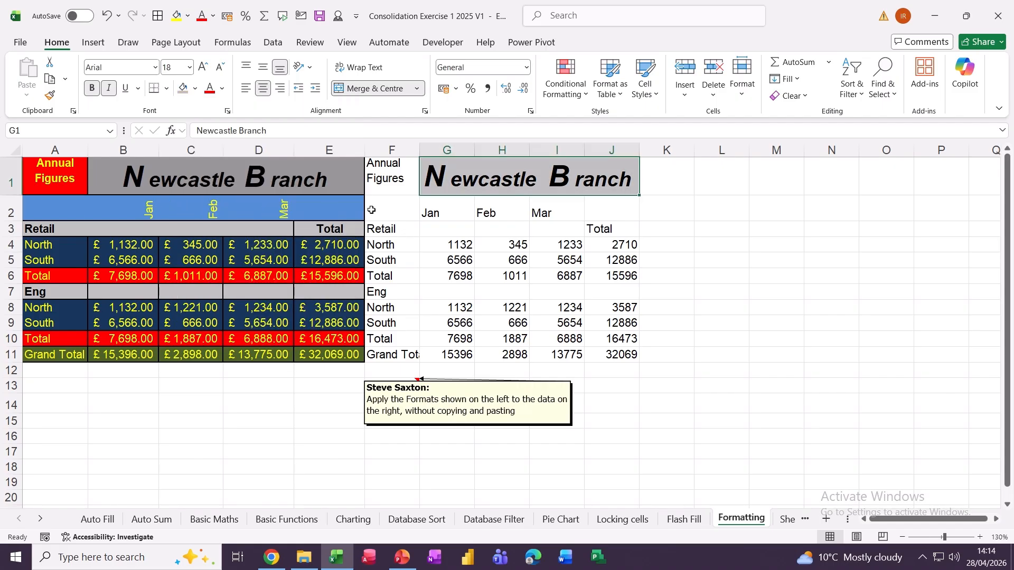
{"action": "left_click", "coordinate": [378, 178]}
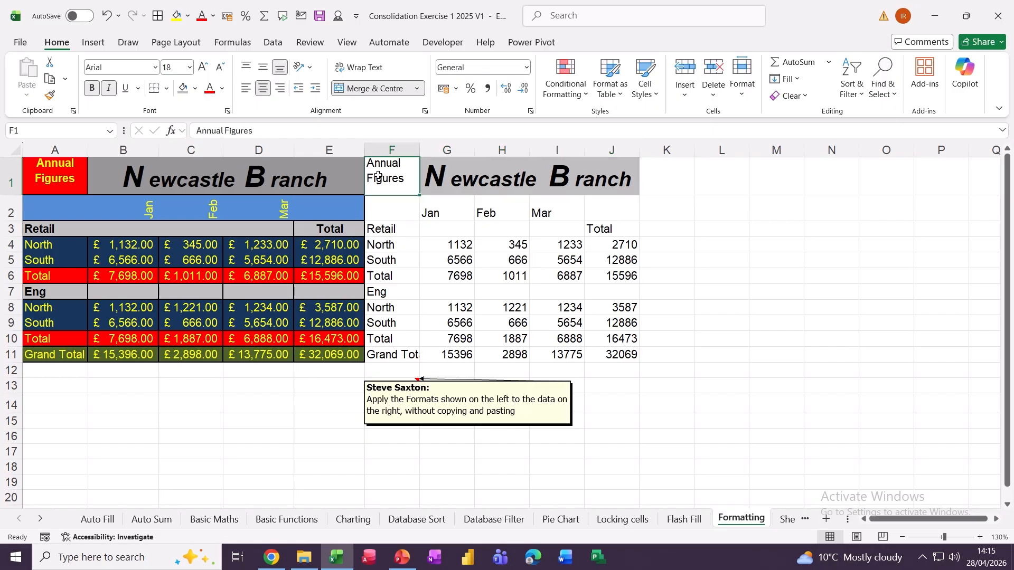
- Fill the Annual Figures cell F1 red and make its text yellow and bold
{"action": "left_click", "coordinate": [194, 89]}
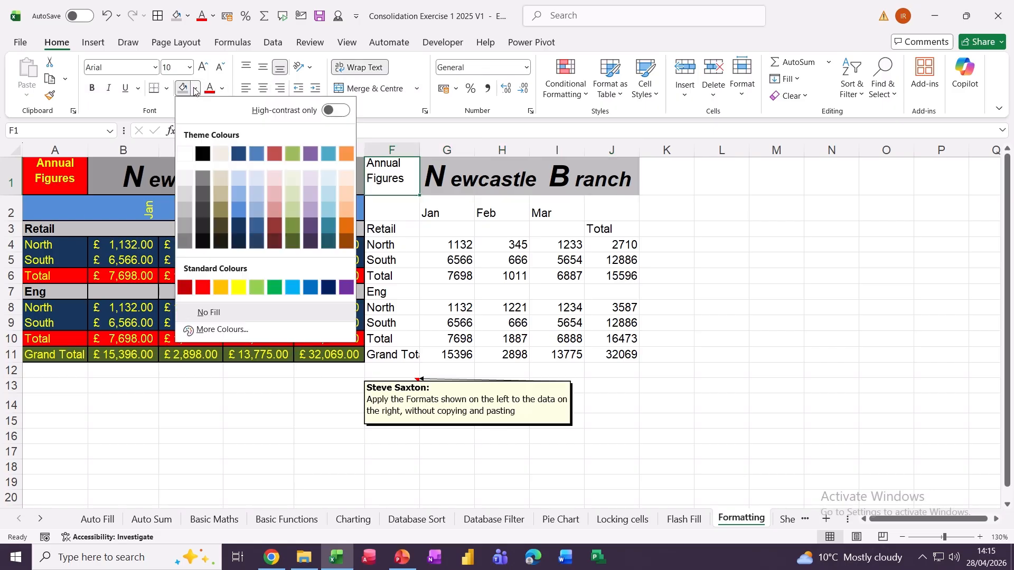
{"action": "left_click", "coordinate": [203, 287]}
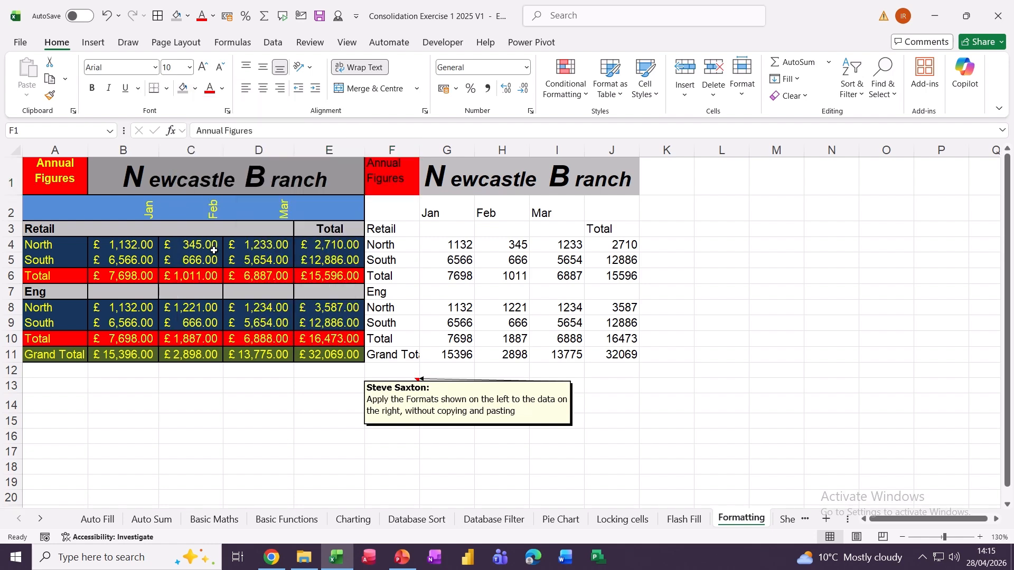
{"action": "left_click", "coordinate": [226, 91]}
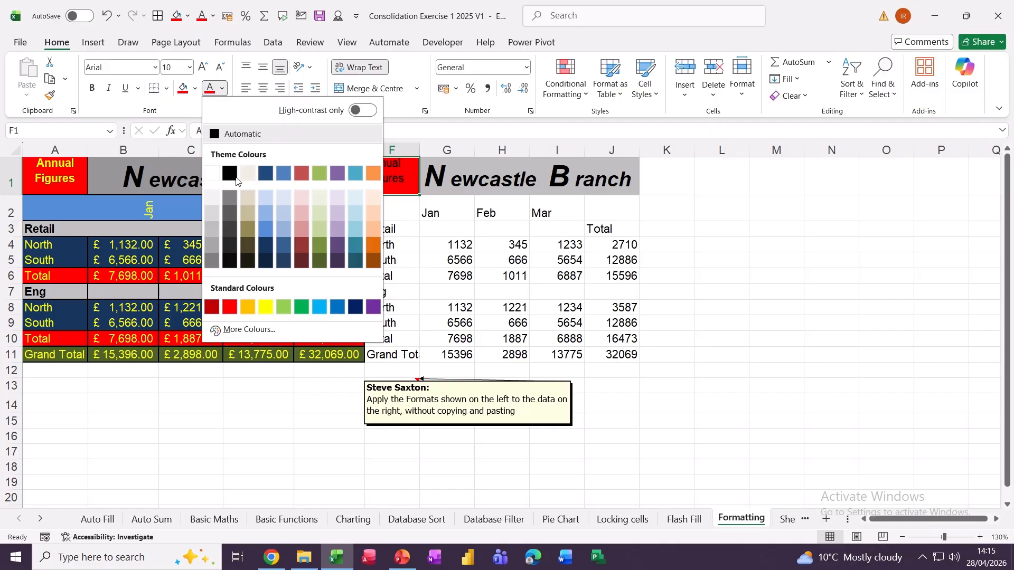
{"action": "left_click", "coordinate": [272, 312]}
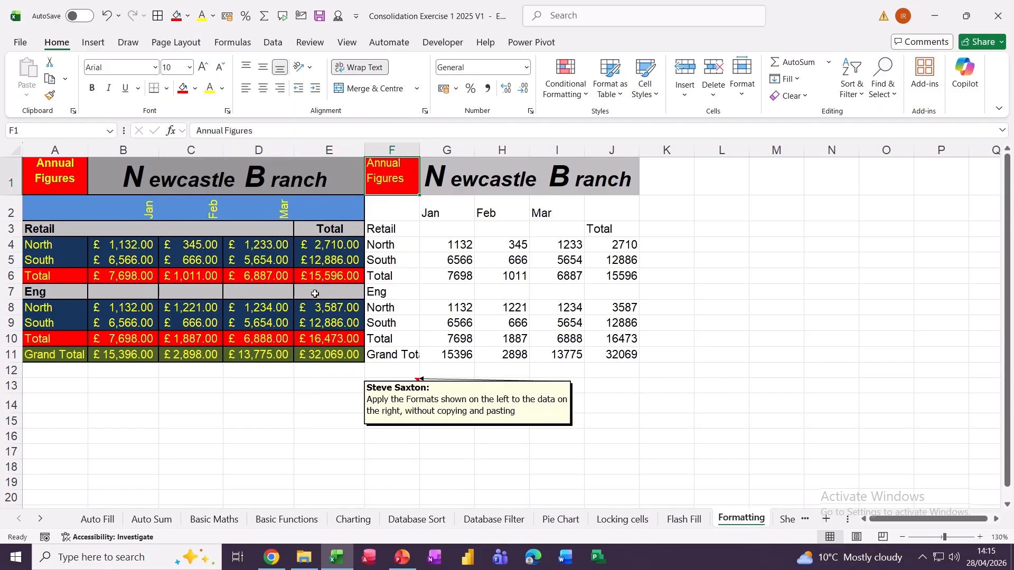
{"action": "left_click", "coordinate": [92, 89]}
- Angle the Jan, Feb and Mar headings in G2:I2 anti-clockwise
{"action": "left_click", "coordinate": [440, 228]}
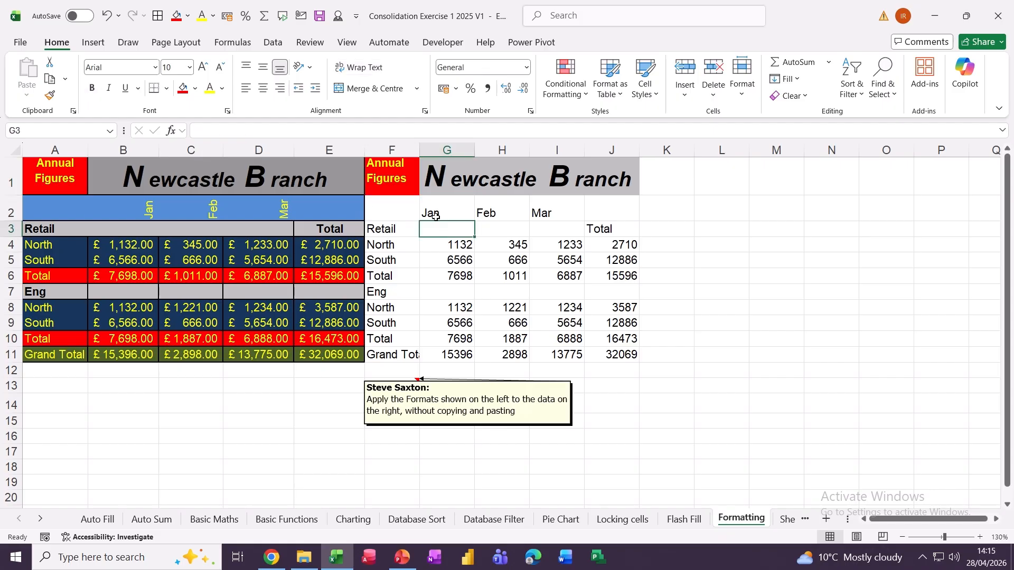
{"action": "left_click_drag", "start_coordinate": [428, 212], "coordinate": [547, 211]}
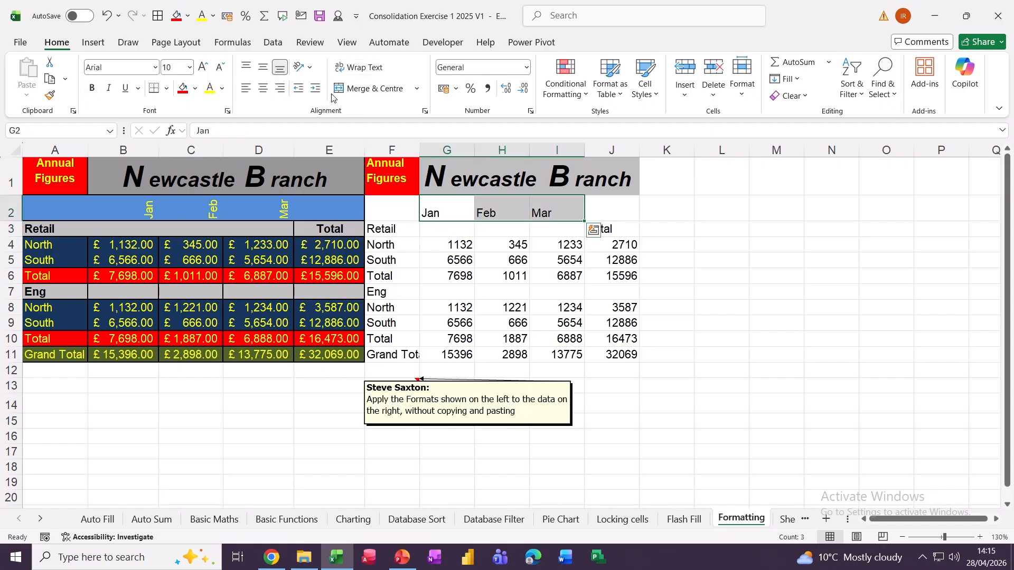
{"action": "left_click", "coordinate": [307, 68]}
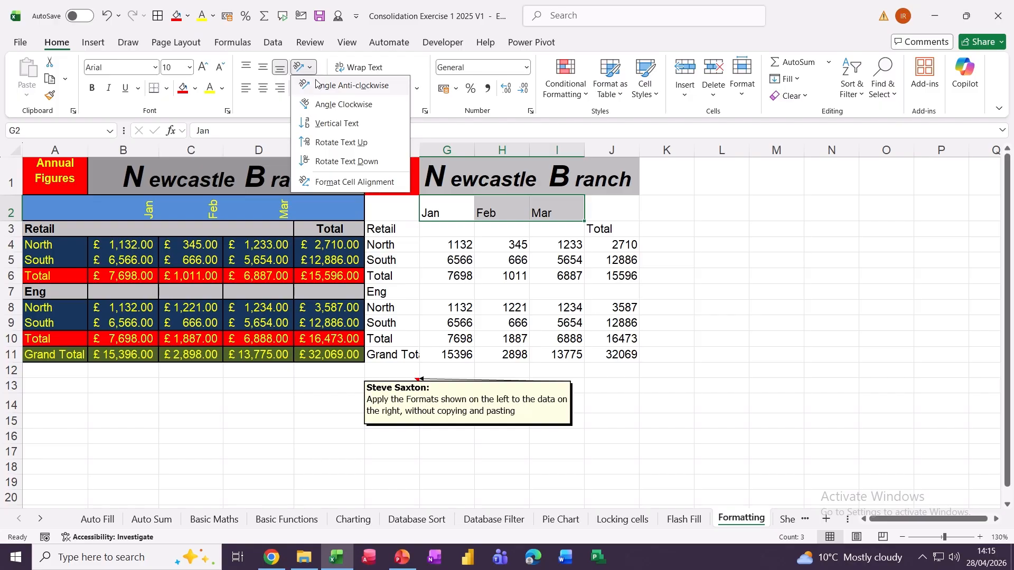
{"action": "left_click", "coordinate": [317, 85]}
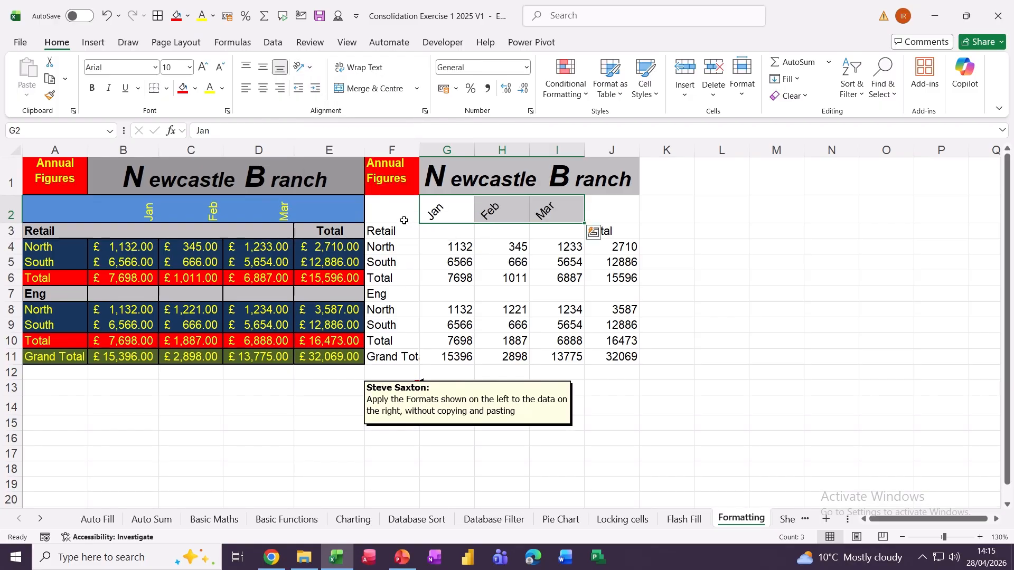
- Fill the whole heading row F2:J2 blue
{"action": "left_click_drag", "start_coordinate": [391, 212], "coordinate": [606, 214]}
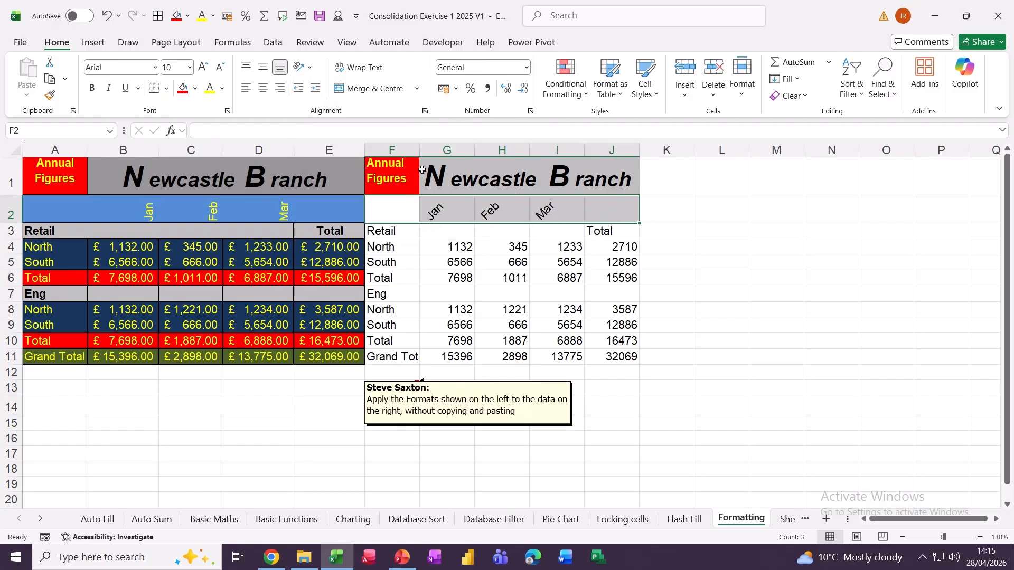
{"action": "left_click", "coordinate": [195, 89]}
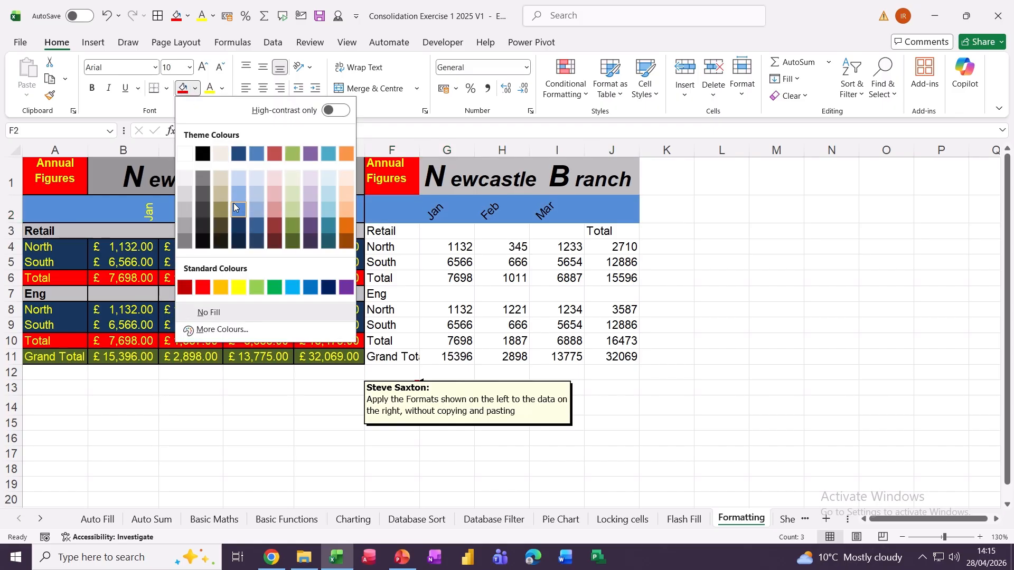
{"action": "left_click", "coordinate": [234, 204]}
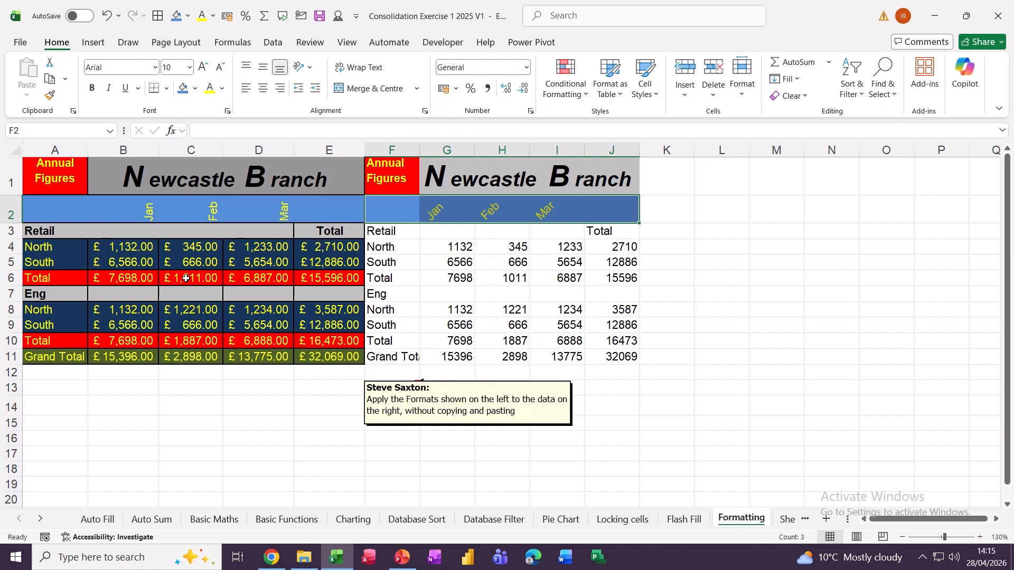
- Format the figures G4:J11 as £ accounting values in yellow text
{"action": "left_click_drag", "start_coordinate": [432, 252], "coordinate": [597, 361]}
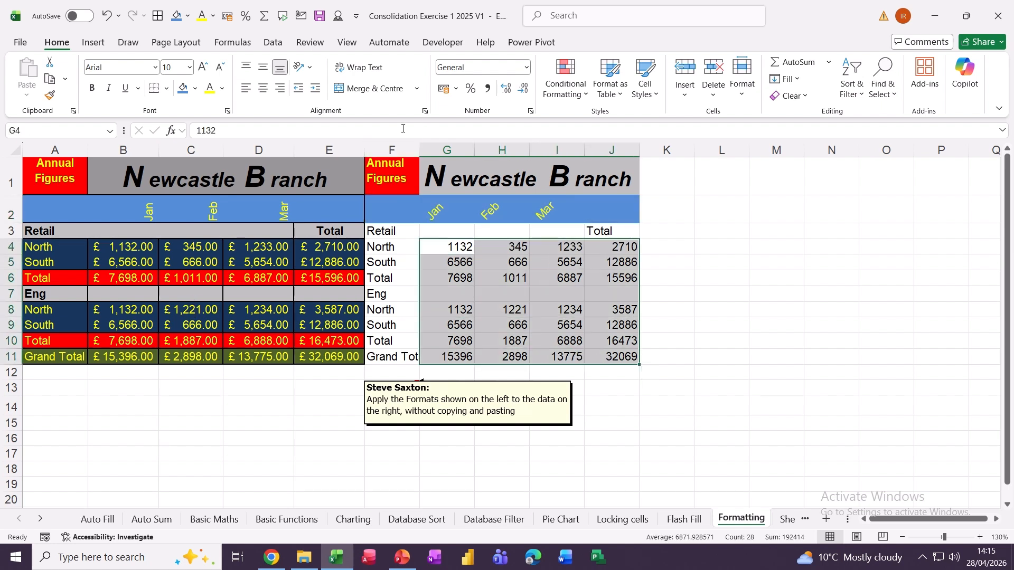
{"action": "left_click", "coordinate": [442, 90]}
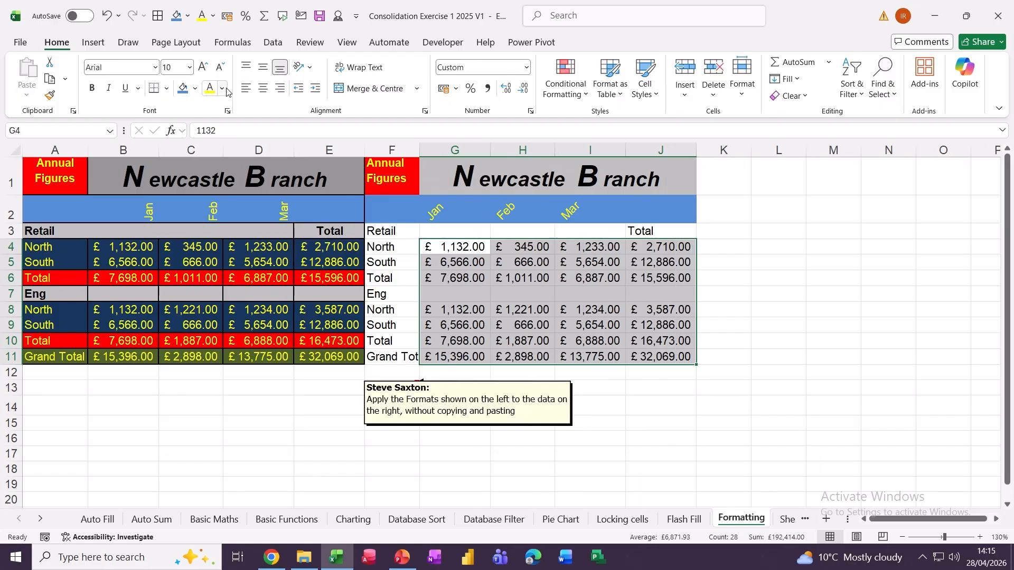
{"action": "left_click", "coordinate": [210, 90]}
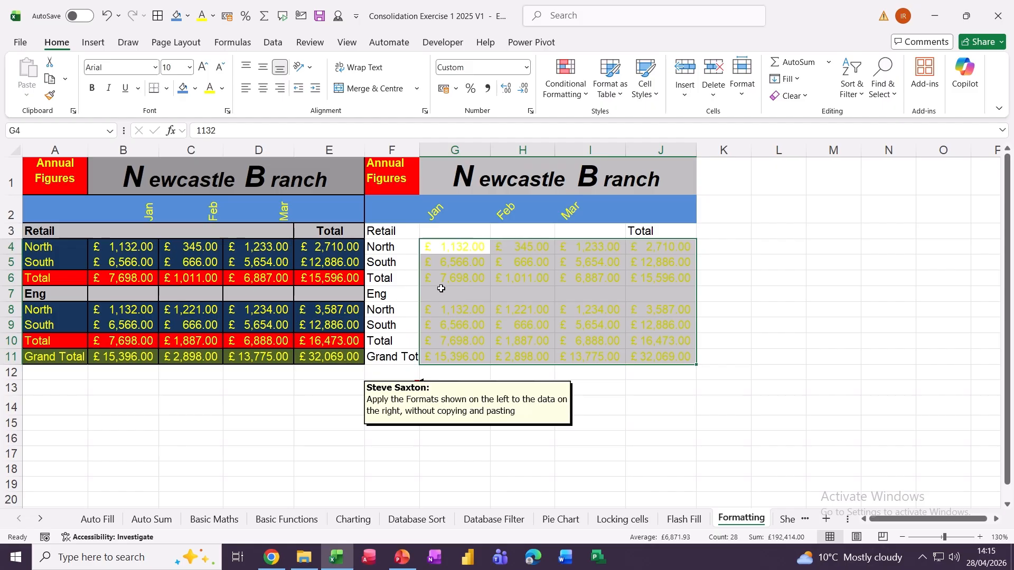
- Turn the Retail row labels F4:F6 and Eng row labels F8:F11 yellow
{"action": "left_click", "coordinate": [389, 248]}
{"action": "left_click", "coordinate": [397, 274]}
{"action": "left_click_drag", "start_coordinate": [382, 246], "coordinate": [385, 278]}
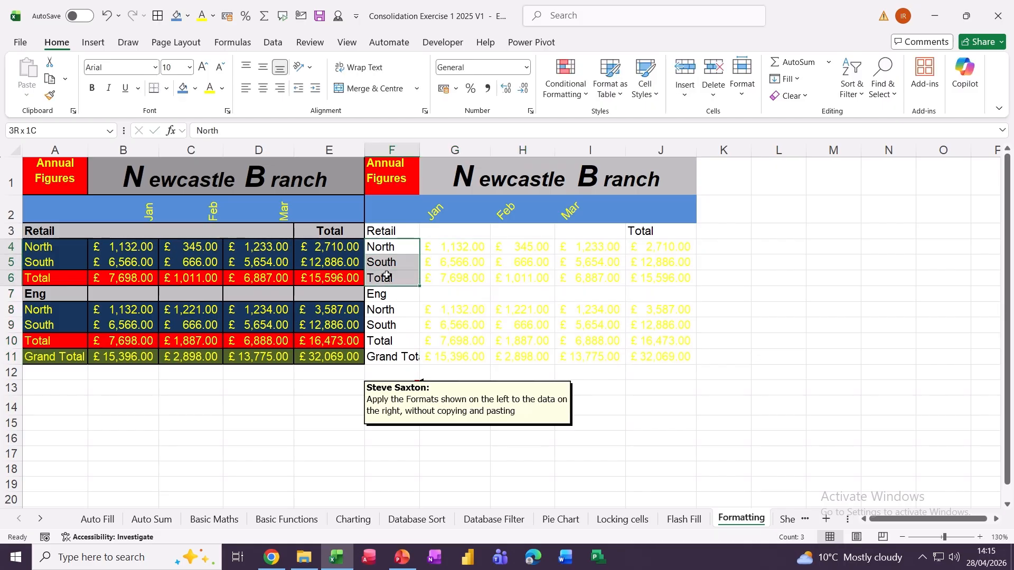
{"action": "left_click", "coordinate": [209, 88]}
{"action": "left_click_drag", "start_coordinate": [380, 311], "coordinate": [386, 357]}
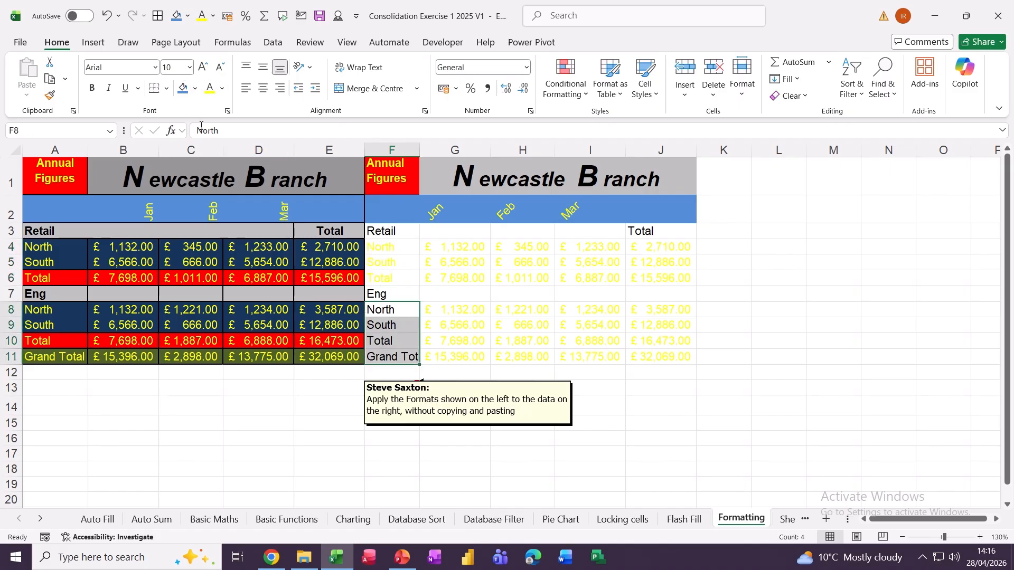
{"action": "left_click", "coordinate": [210, 88]}
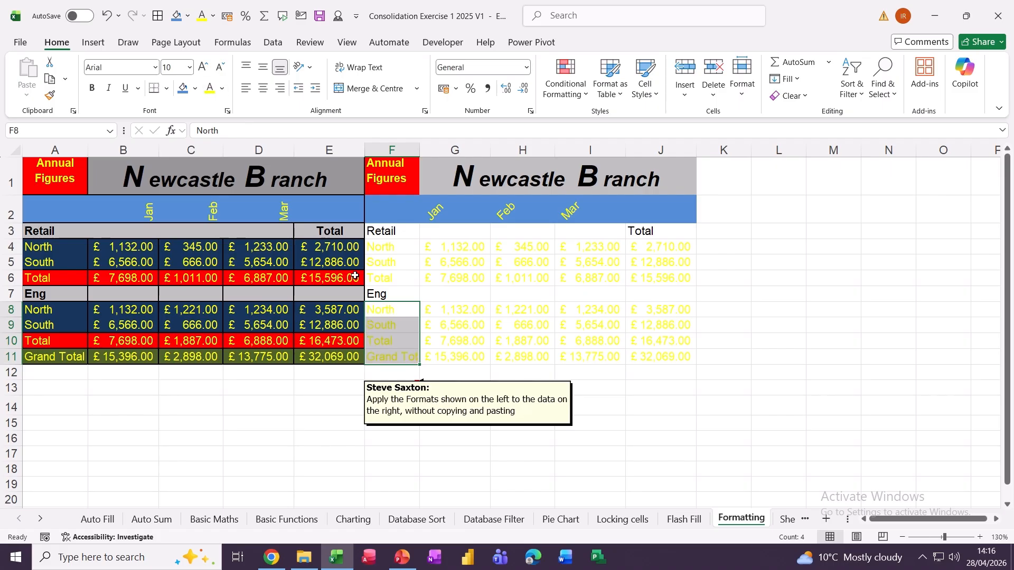
{"action": "left_click", "coordinate": [441, 273]}
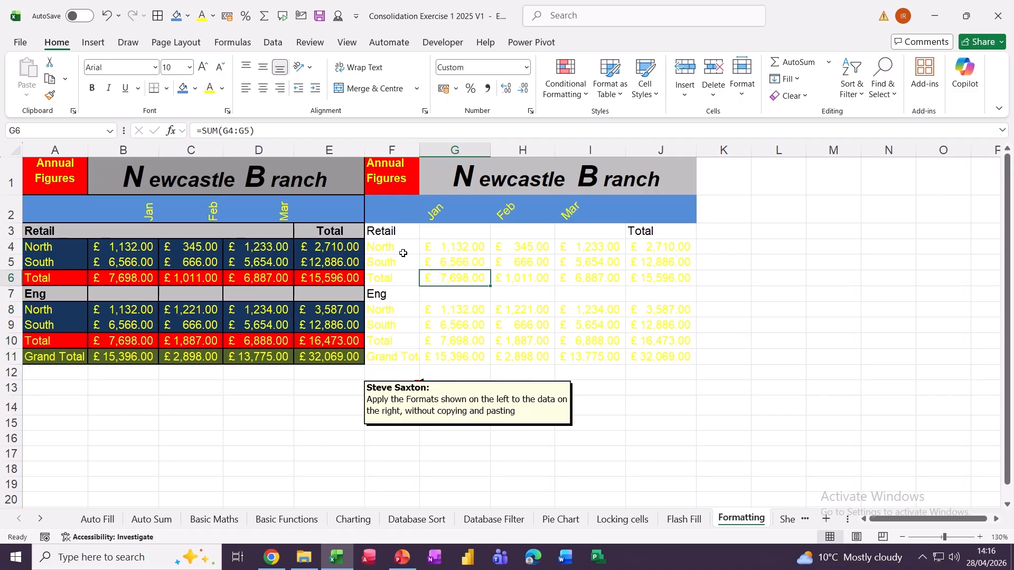
{"action": "left_click_drag", "start_coordinate": [385, 252], "coordinate": [651, 263]}
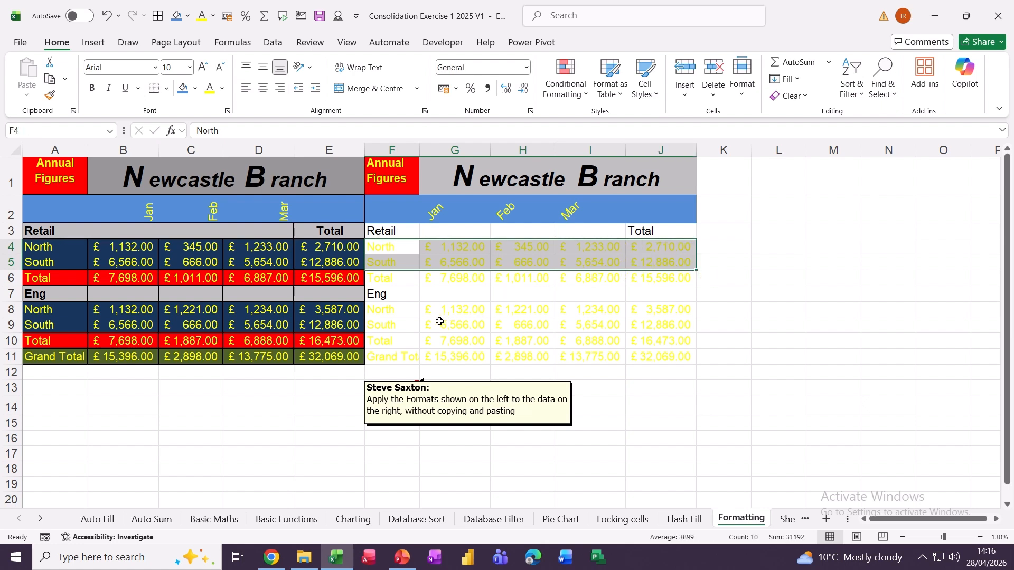
- Fill the Retail and Eng North and South rows dark blue
{"action": "left_click_drag", "start_coordinate": [384, 313], "coordinate": [638, 333]}
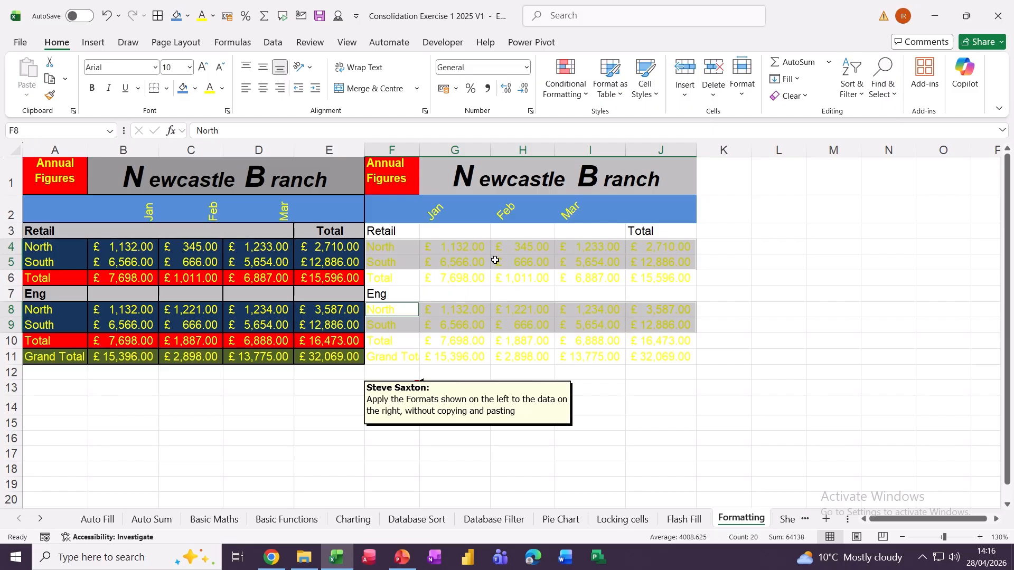
{"action": "left_click", "coordinate": [195, 90]}
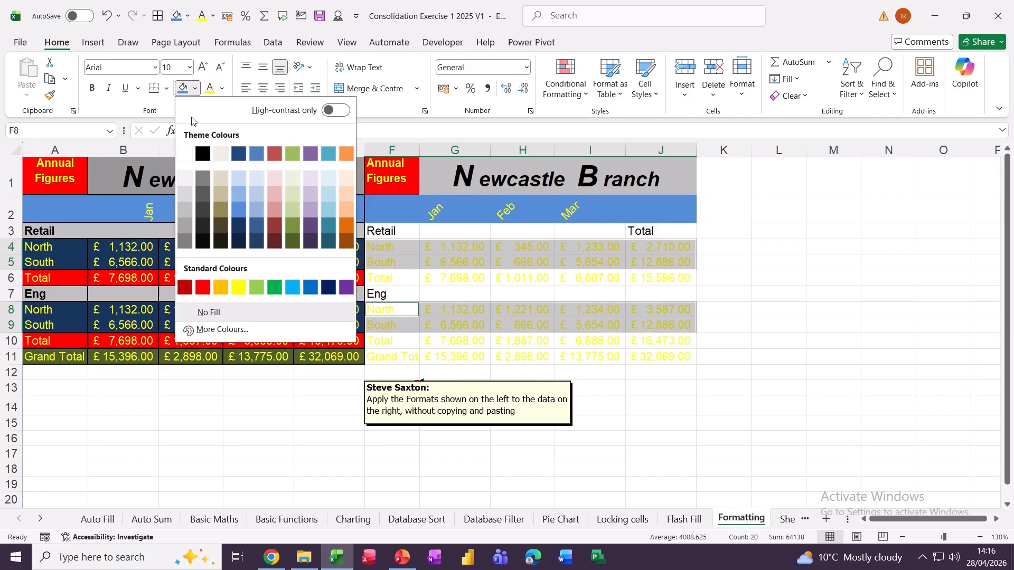
{"action": "left_click", "coordinate": [238, 229]}
- Fill both the Retail and Eng Total rows red
{"action": "left_click_drag", "start_coordinate": [371, 276], "coordinate": [663, 278]}
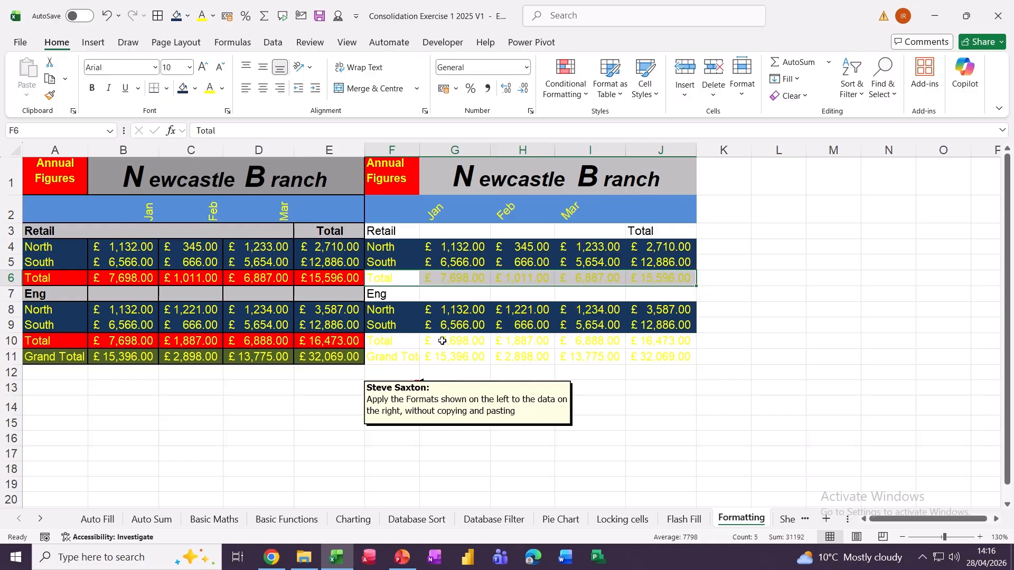
{"action": "left_click_drag", "start_coordinate": [390, 340], "coordinate": [660, 341]}
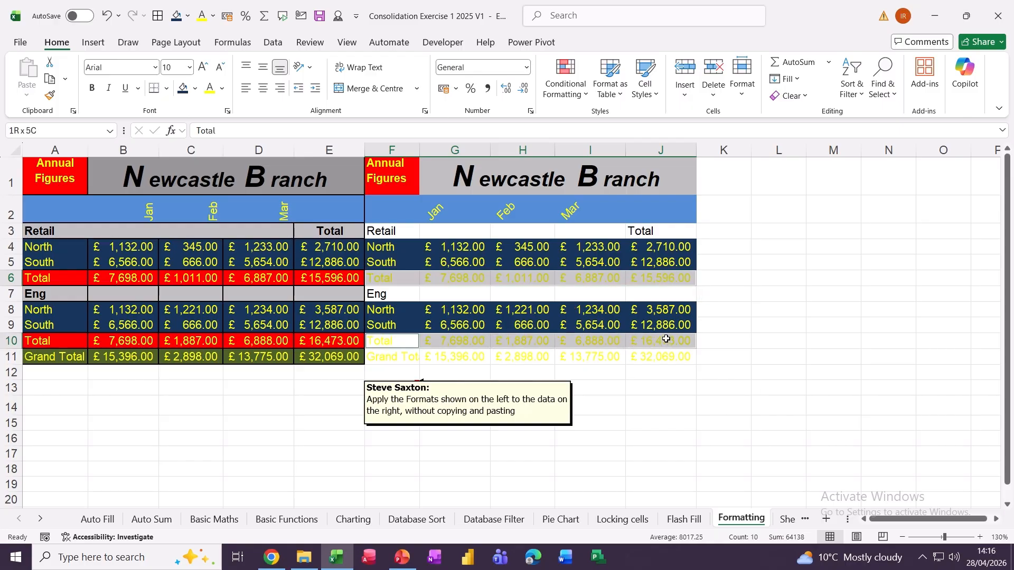
{"action": "left_click", "coordinate": [195, 88]}
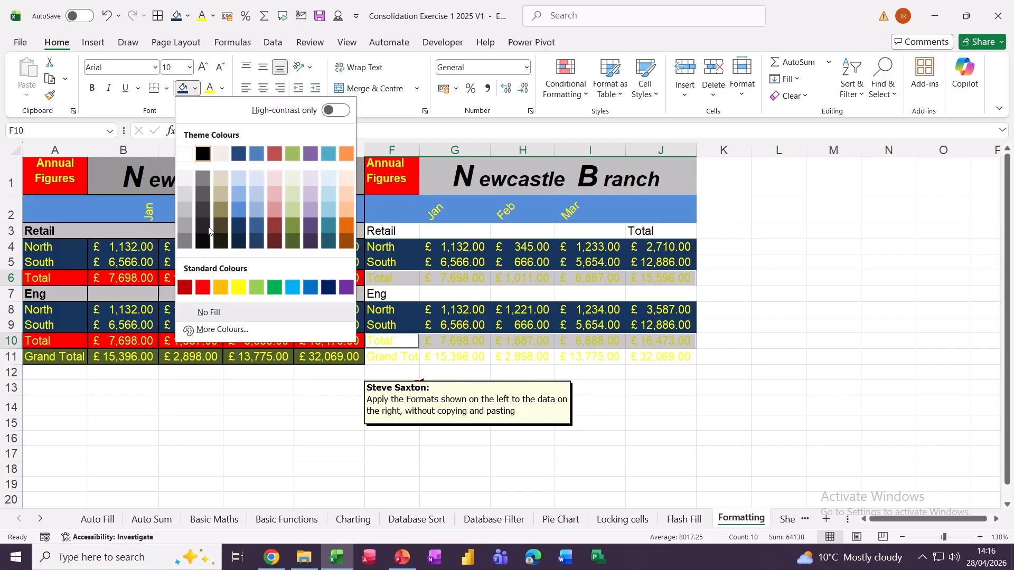
{"action": "left_click", "coordinate": [203, 287]}
- Fill the Grand Total row F11:J11 Olive Green, Darker 25%
{"action": "left_click_drag", "start_coordinate": [380, 358], "coordinate": [647, 360]}
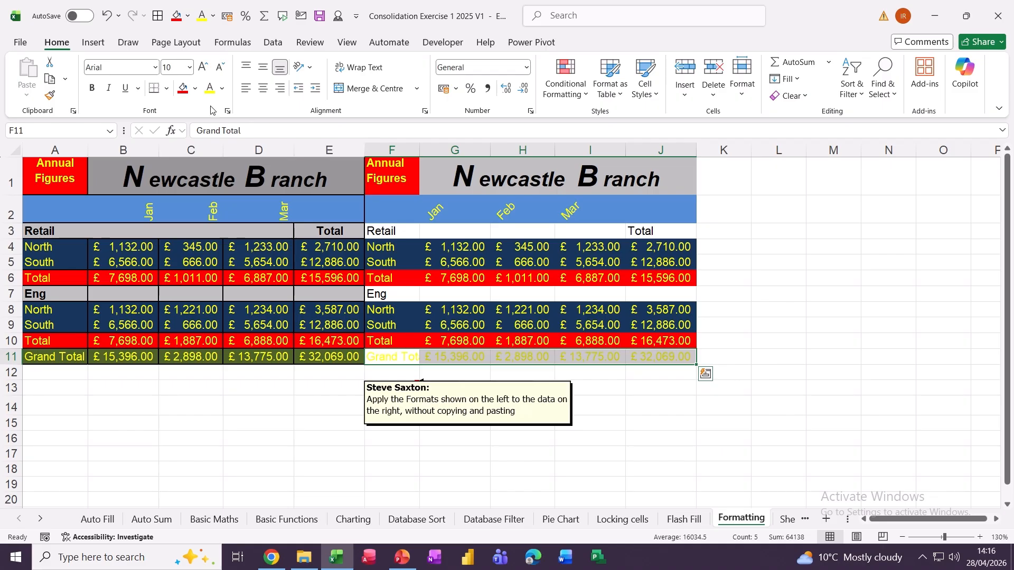
{"action": "left_click", "coordinate": [195, 88]}
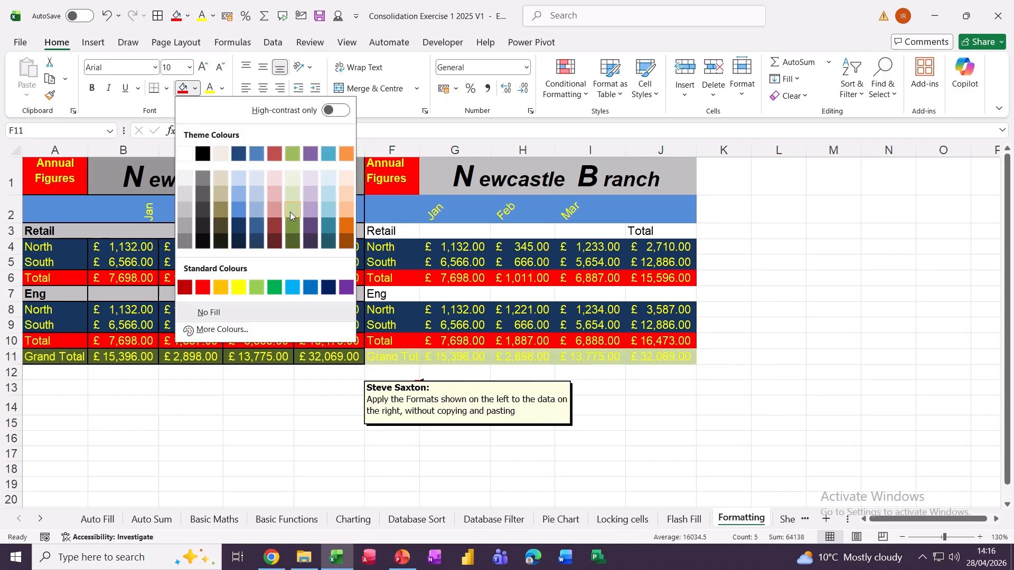
{"action": "left_click", "coordinate": [294, 242]}
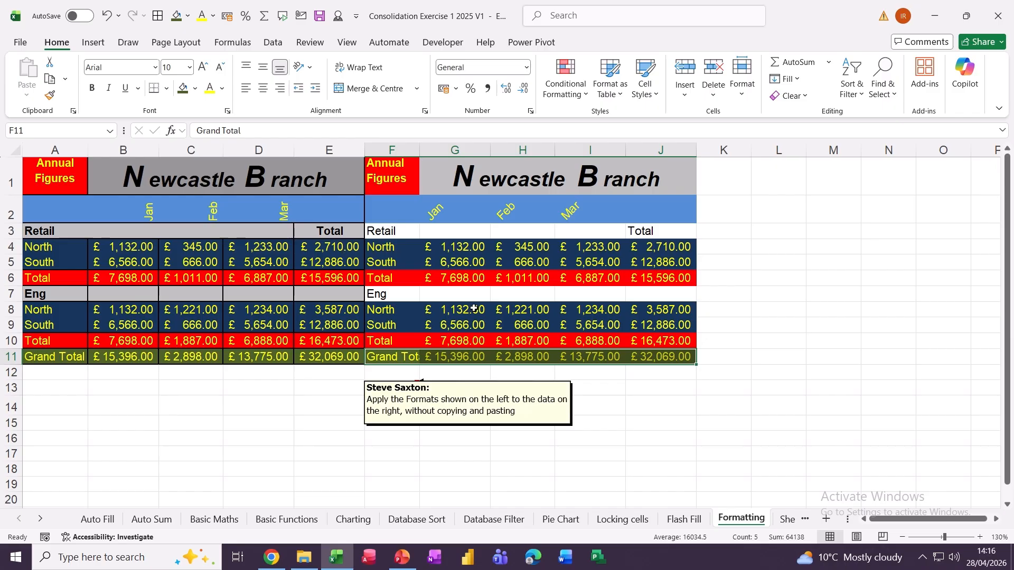
{"action": "left_click", "coordinate": [449, 309]}
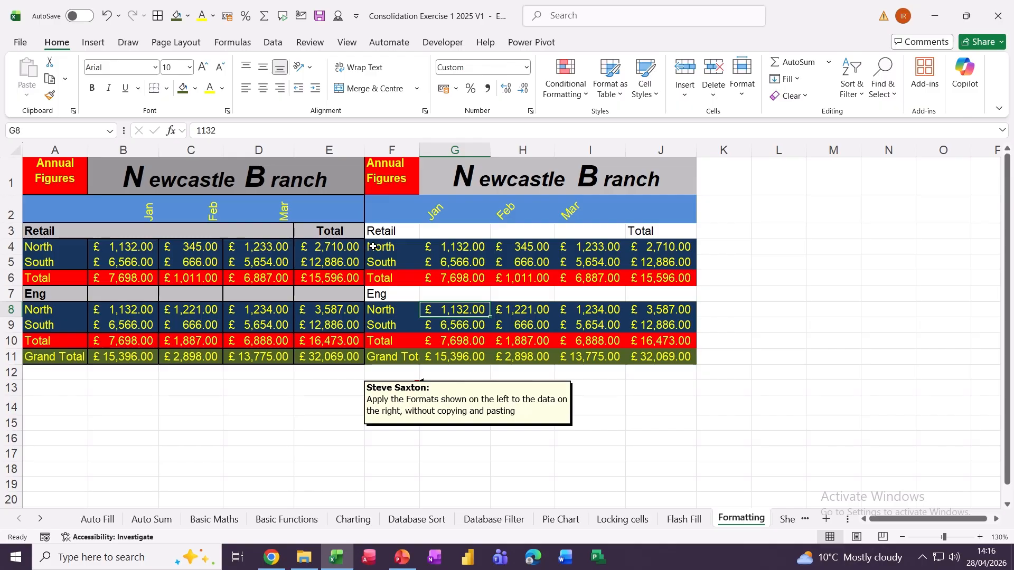
- Give the North/South row blocks F4:J5 and F8:J9 thick outside borders
{"action": "left_click_drag", "start_coordinate": [373, 247], "coordinate": [656, 266]}
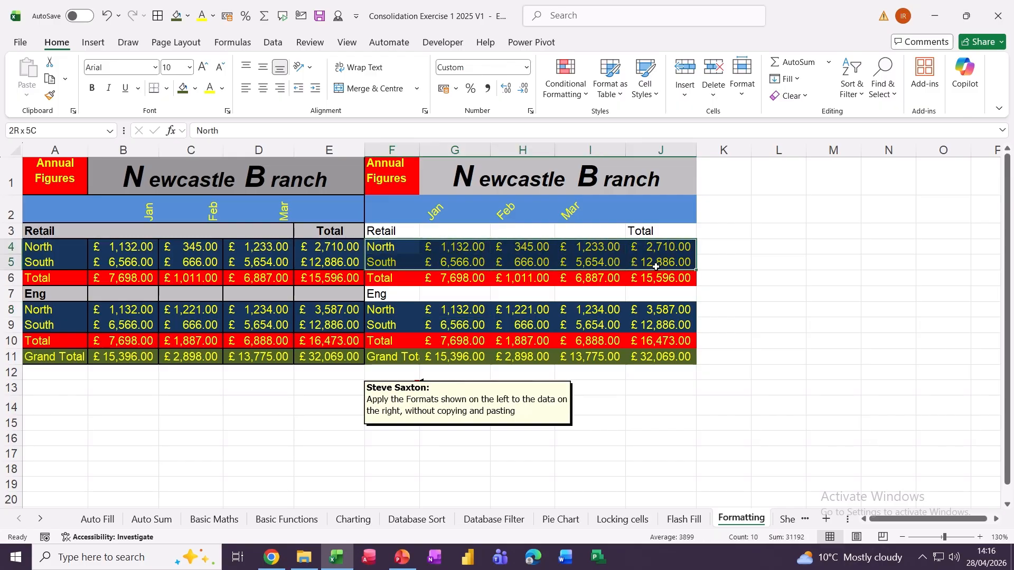
{"action": "left_click_drag", "start_coordinate": [380, 310], "coordinate": [658, 326]}
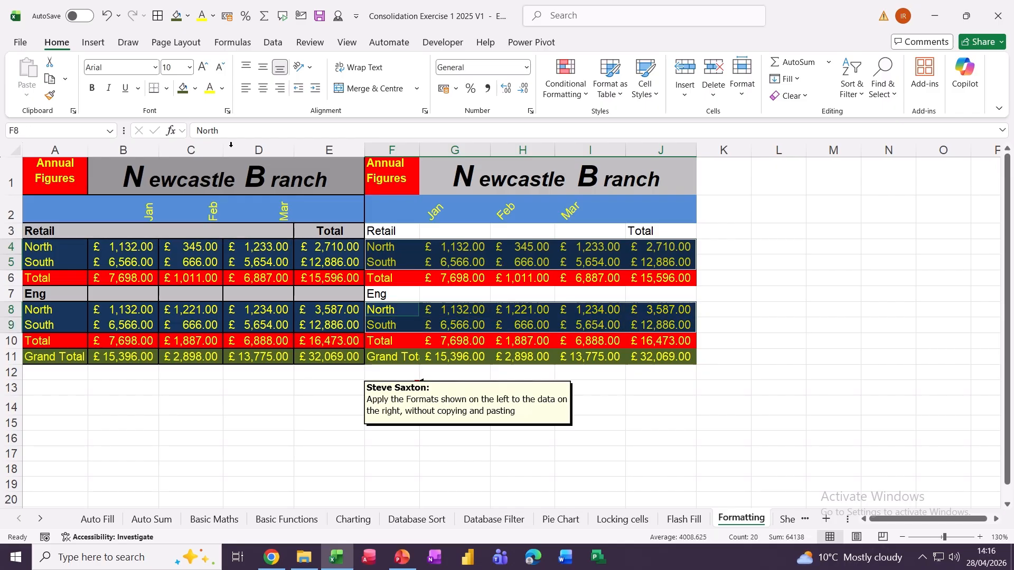
{"action": "left_click", "coordinate": [167, 88]}
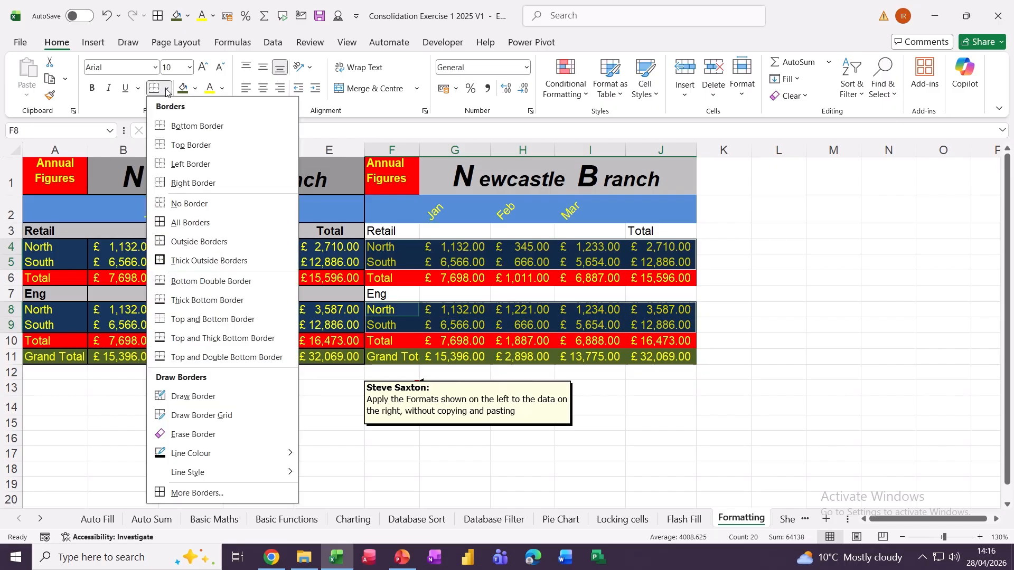
{"action": "left_click", "coordinate": [175, 260]}
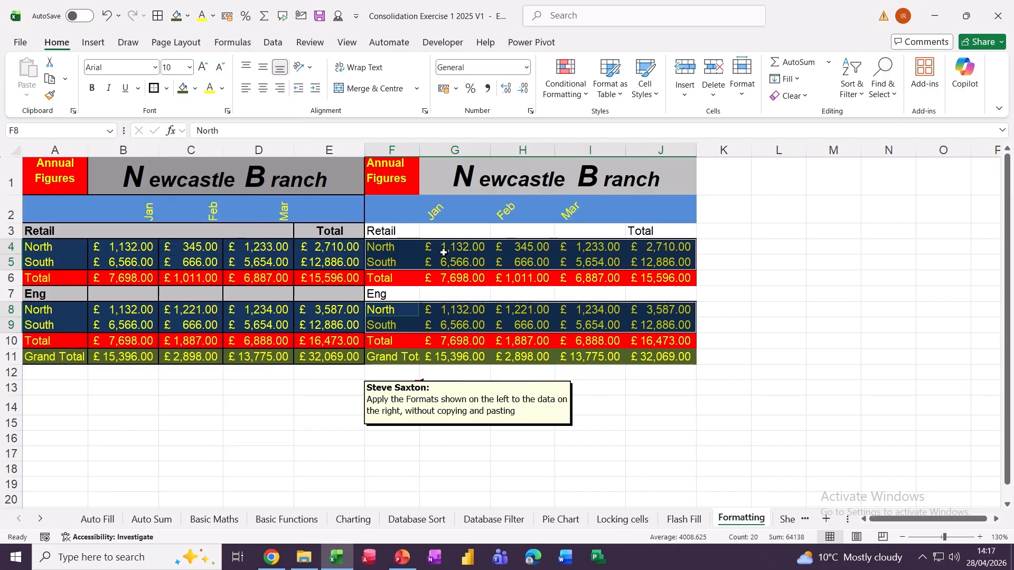
- Add borders around all figure cells in the Jan, Feb, Mar and Total columns G4:J11
{"action": "left_click_drag", "start_coordinate": [450, 246], "coordinate": [449, 360]}
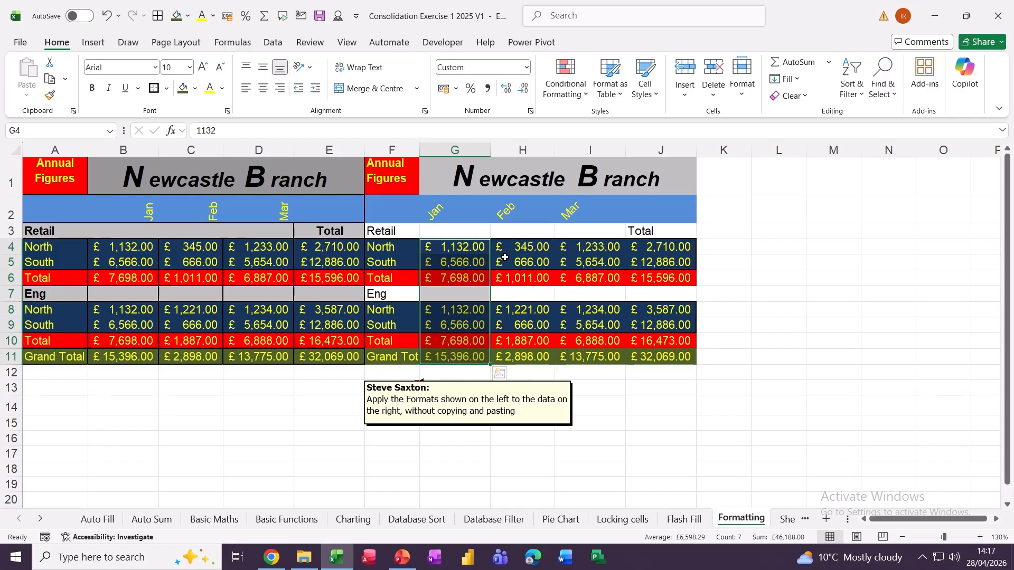
{"action": "left_click_drag", "start_coordinate": [508, 247], "coordinate": [528, 348]}
{"action": "left_click_drag", "start_coordinate": [582, 247], "coordinate": [585, 353]}
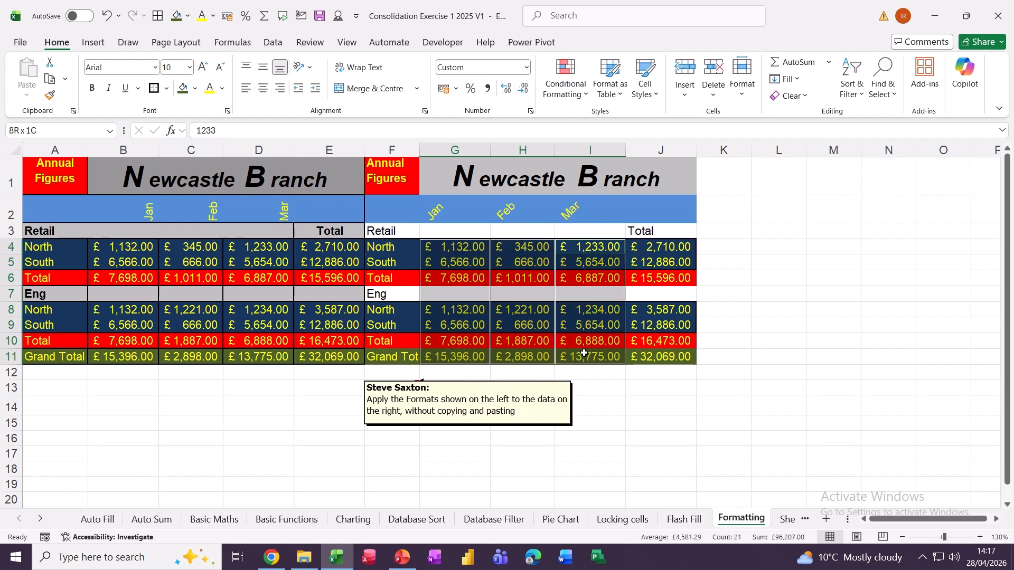
{"action": "left_click_drag", "start_coordinate": [642, 250], "coordinate": [646, 351]}
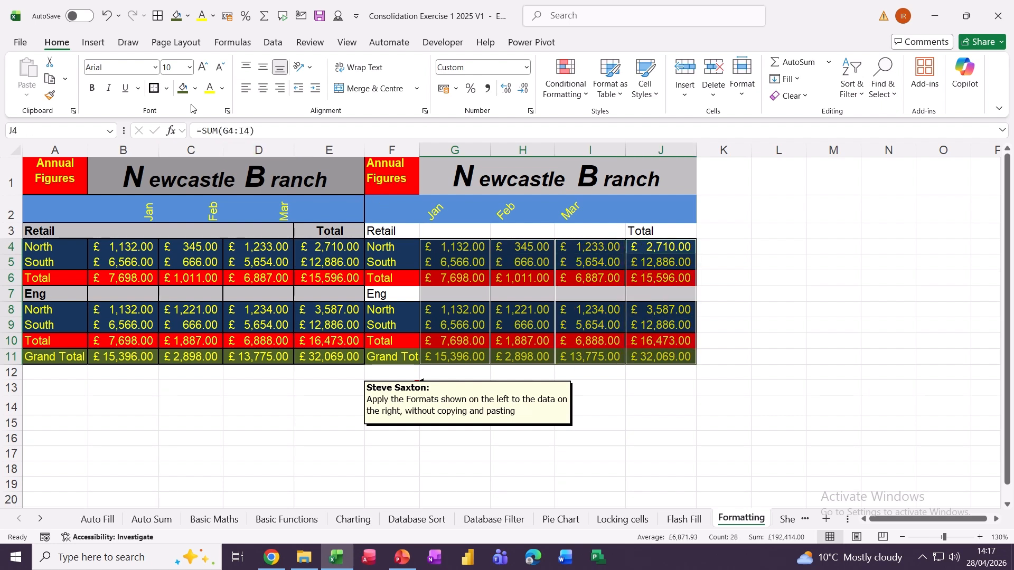
{"action": "left_click", "coordinate": [149, 88]}
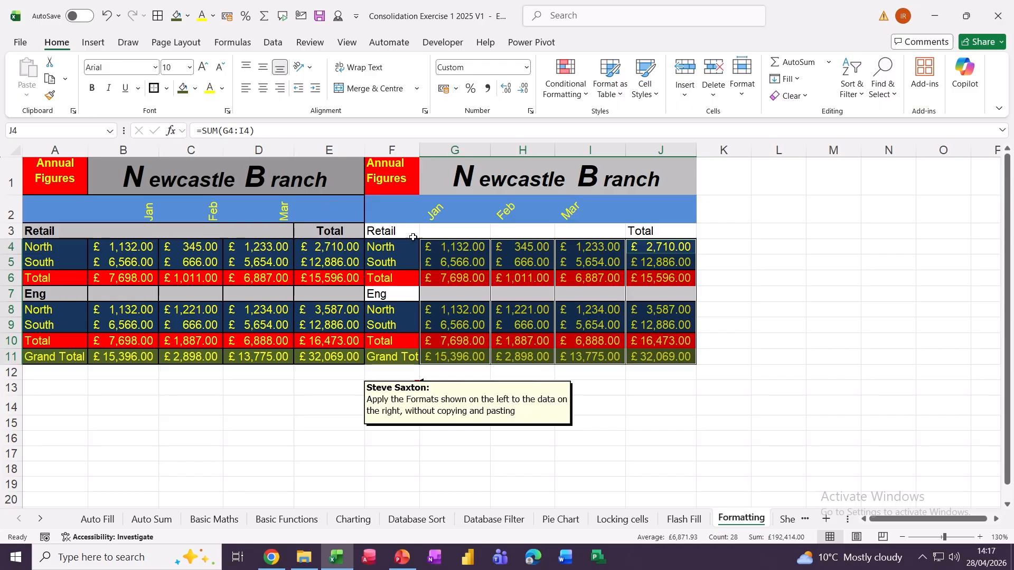
{"action": "left_click_drag", "start_coordinate": [383, 230], "coordinate": [655, 231]}
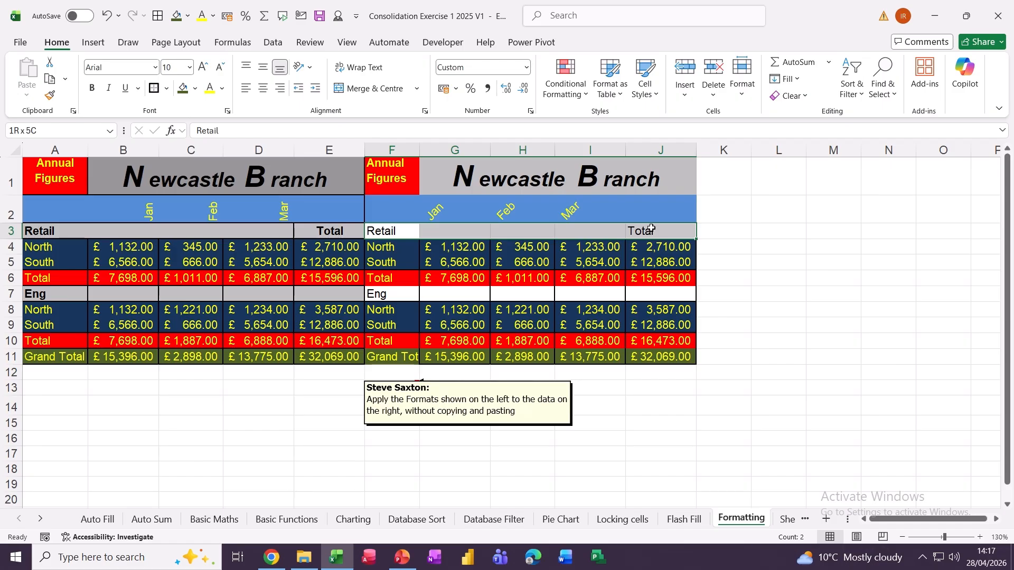
- Shade the Retail row F3:J3 and Eng row F7:J7 grey, and bold the Retail row
{"action": "left_click", "coordinate": [195, 89]}
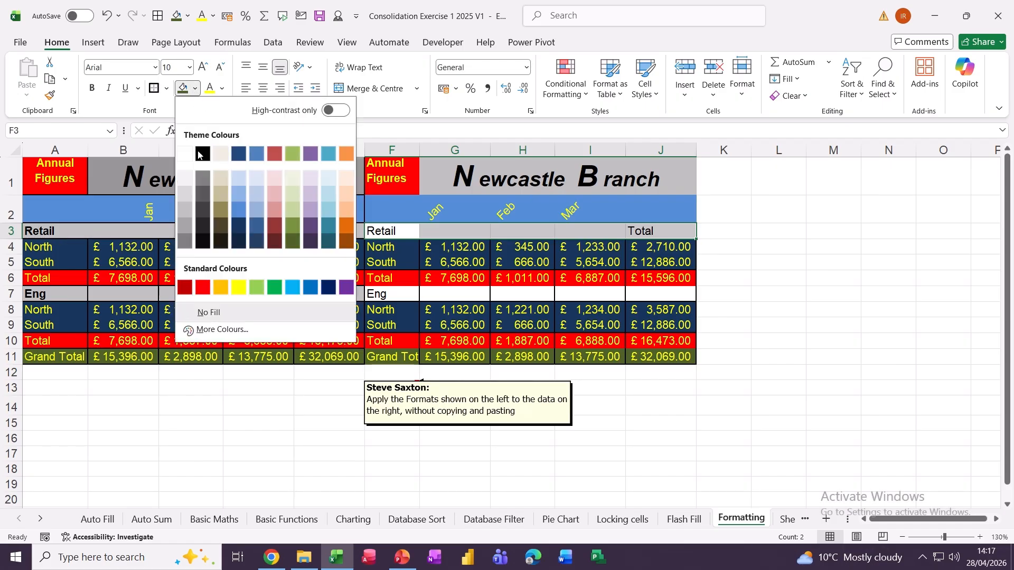
{"action": "left_click", "coordinate": [181, 215]}
{"action": "left_click_drag", "start_coordinate": [376, 294], "coordinate": [634, 293]}
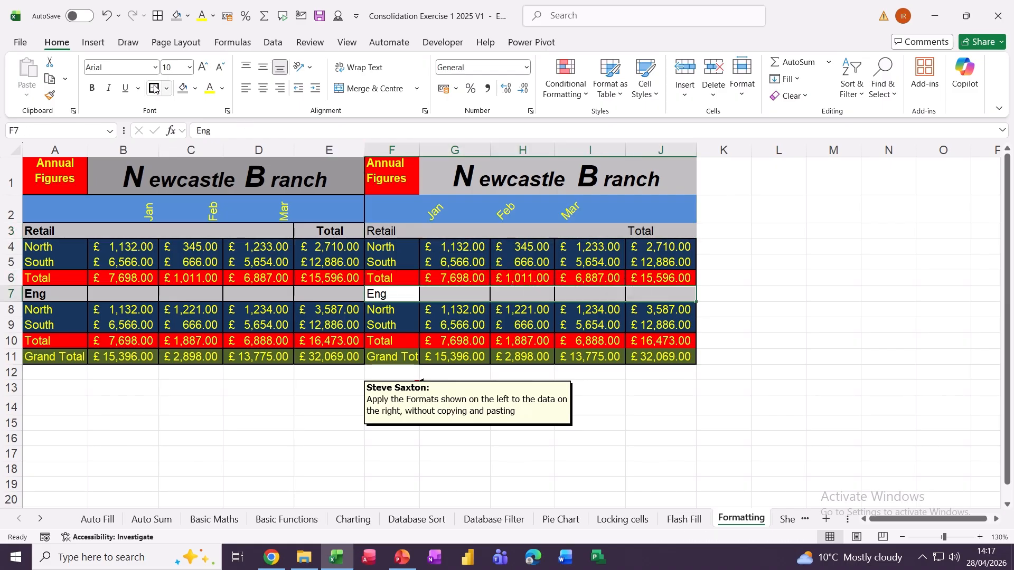
{"action": "left_click", "coordinate": [182, 88]}
{"action": "left_click_drag", "start_coordinate": [391, 231], "coordinate": [632, 234]}
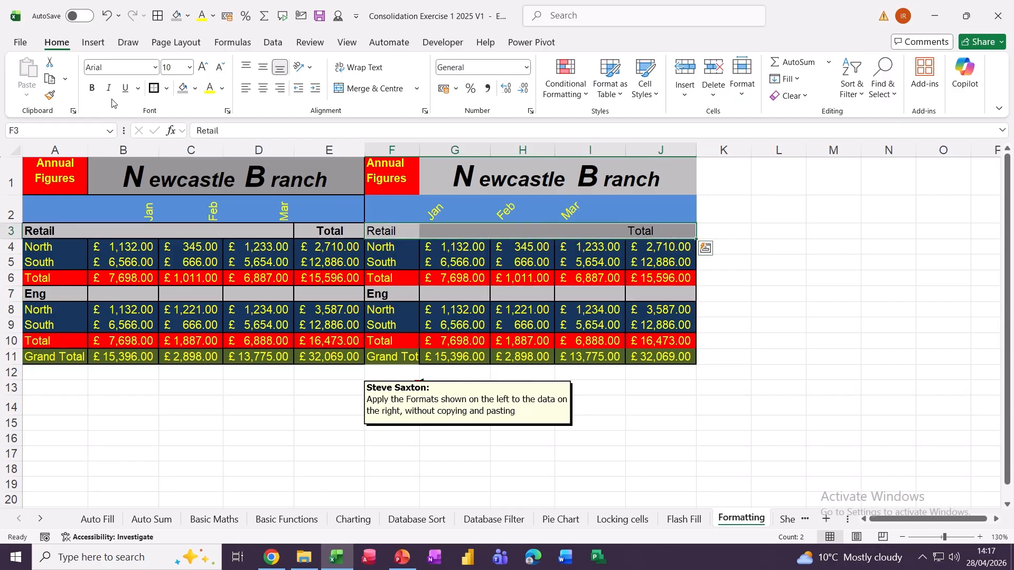
{"action": "left_click", "coordinate": [93, 89]}
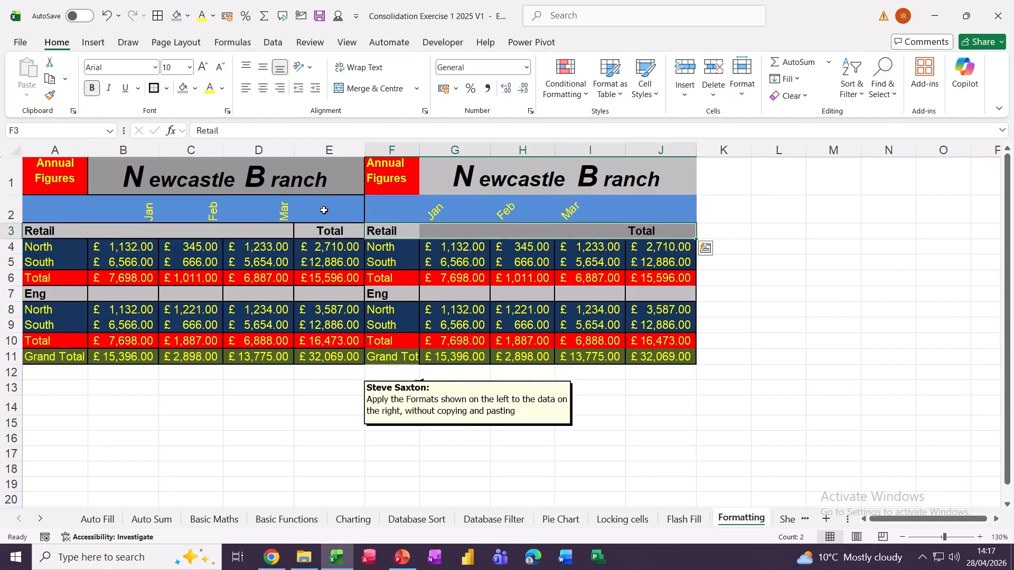
- Add a border around the merged Newcastle Branch title G1:J1
{"action": "left_click", "coordinate": [381, 182]}
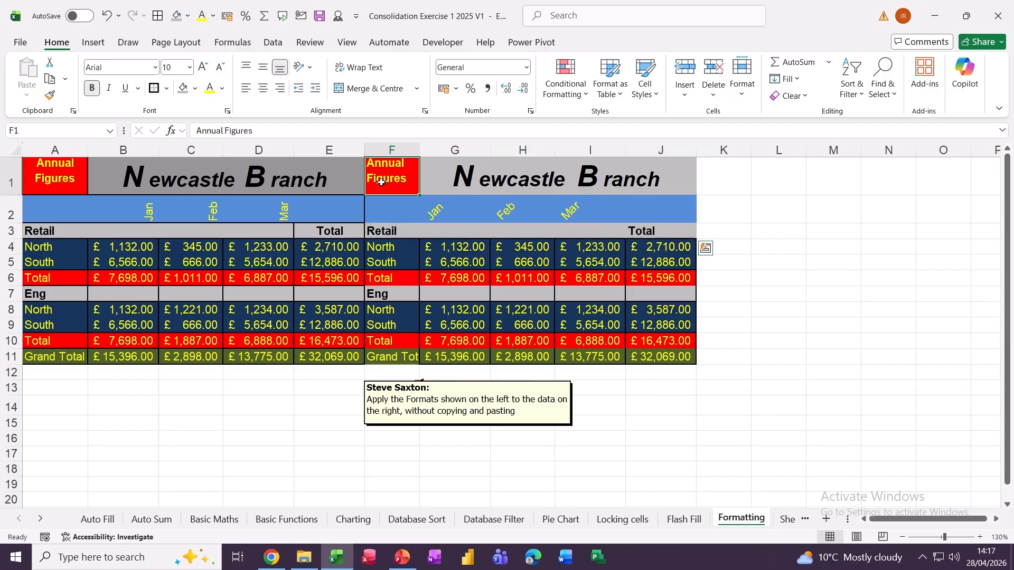
{"action": "left_click", "coordinate": [454, 177]}
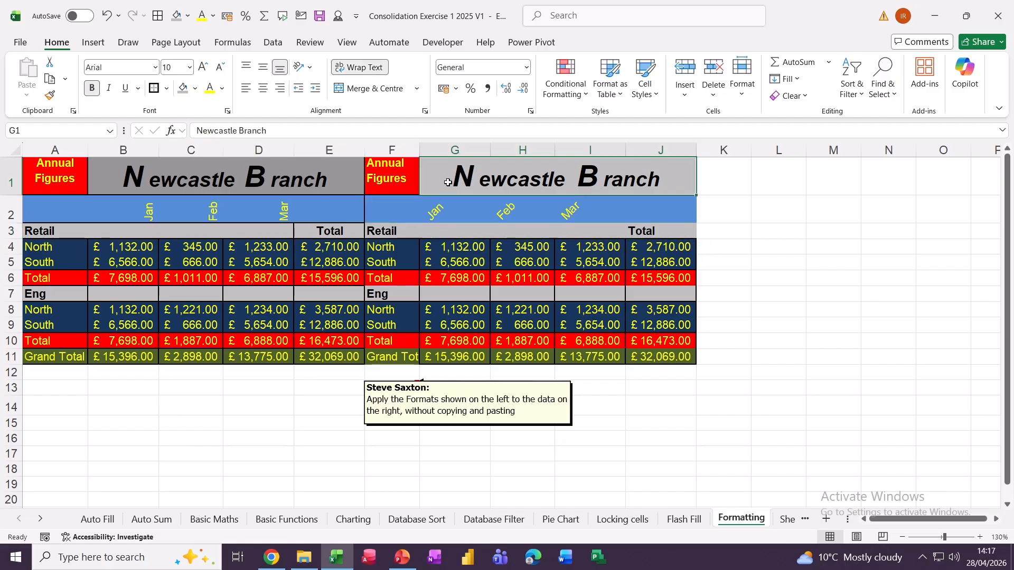
{"action": "left_click", "coordinate": [154, 90]}
{"action": "left_click_drag", "start_coordinate": [386, 211], "coordinate": [660, 211]}
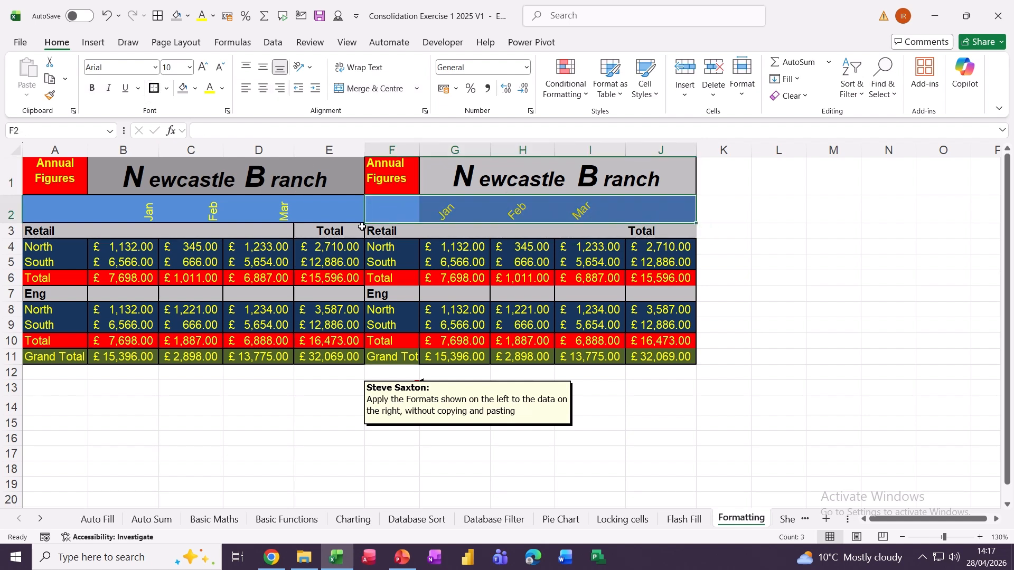
- Bold the Eng row F7:J7
{"action": "left_click_drag", "start_coordinate": [390, 230], "coordinate": [648, 235]}
{"action": "left_click_drag", "start_coordinate": [388, 295], "coordinate": [651, 291]}
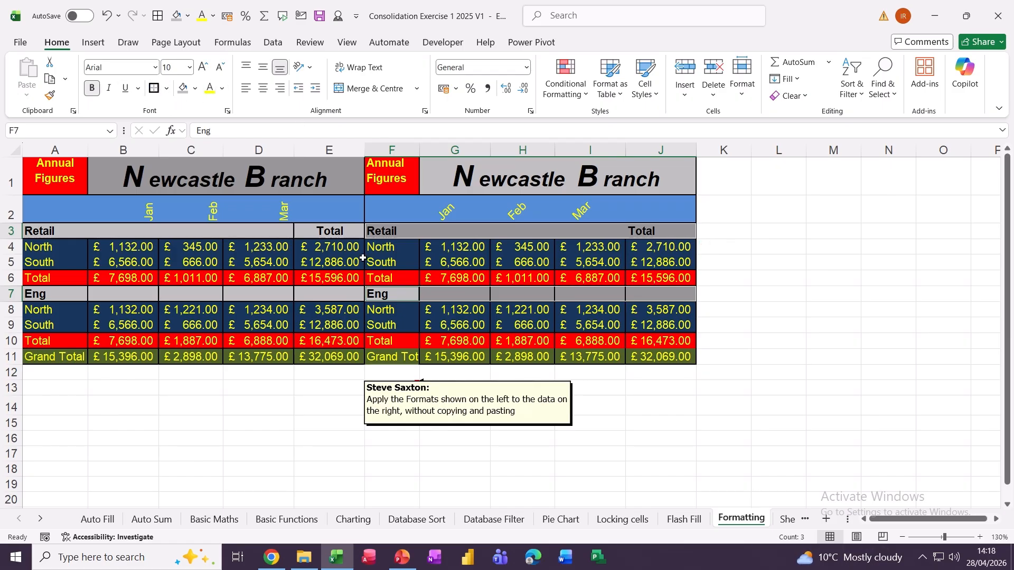
{"action": "left_click", "coordinate": [490, 318]}
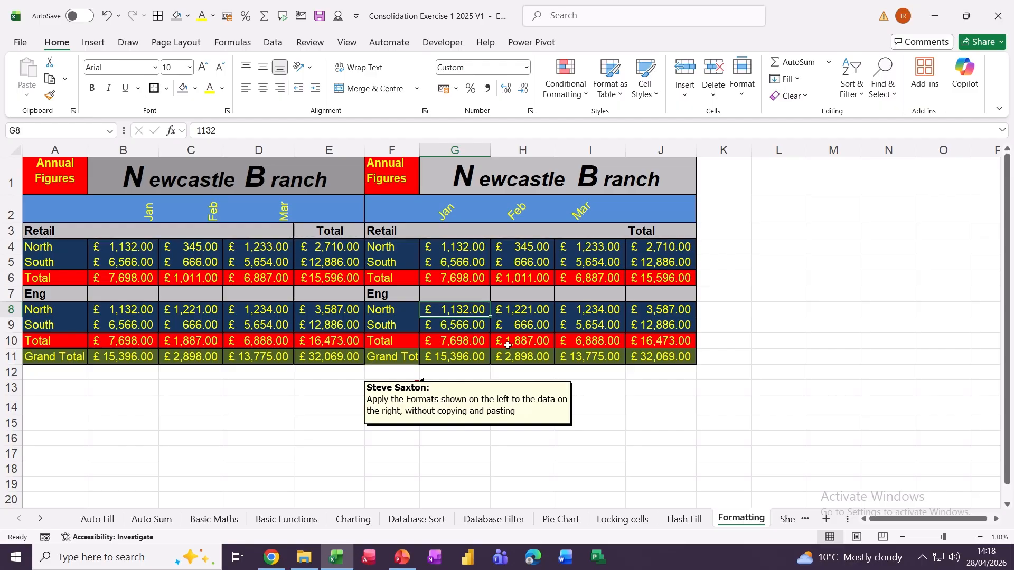
- Rotate the Jan, Feb and Mar headers G2:I2 to read upwards and make them bold
{"action": "left_click_drag", "start_coordinate": [461, 211], "coordinate": [572, 212]}
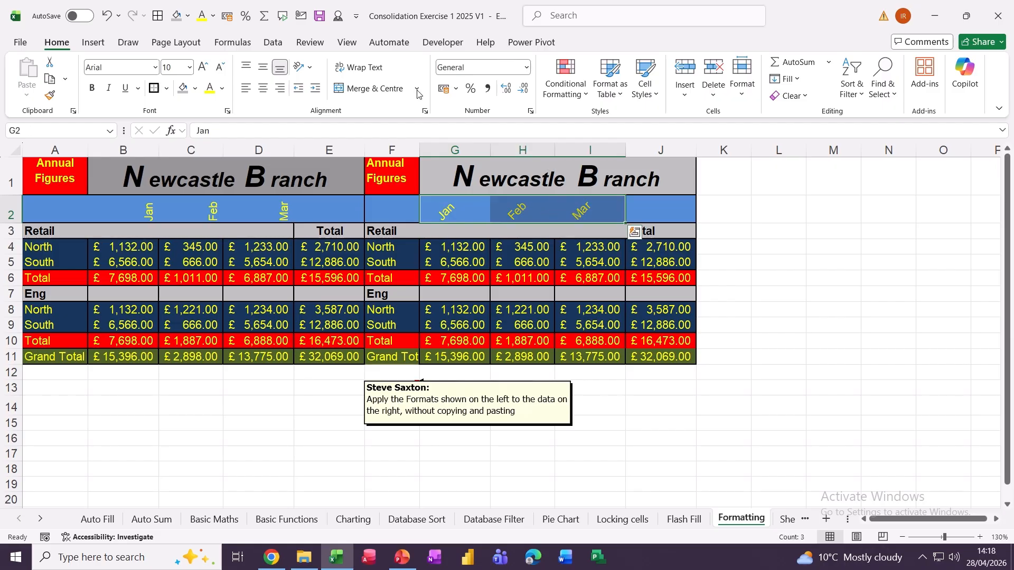
{"action": "left_click", "coordinate": [315, 69]}
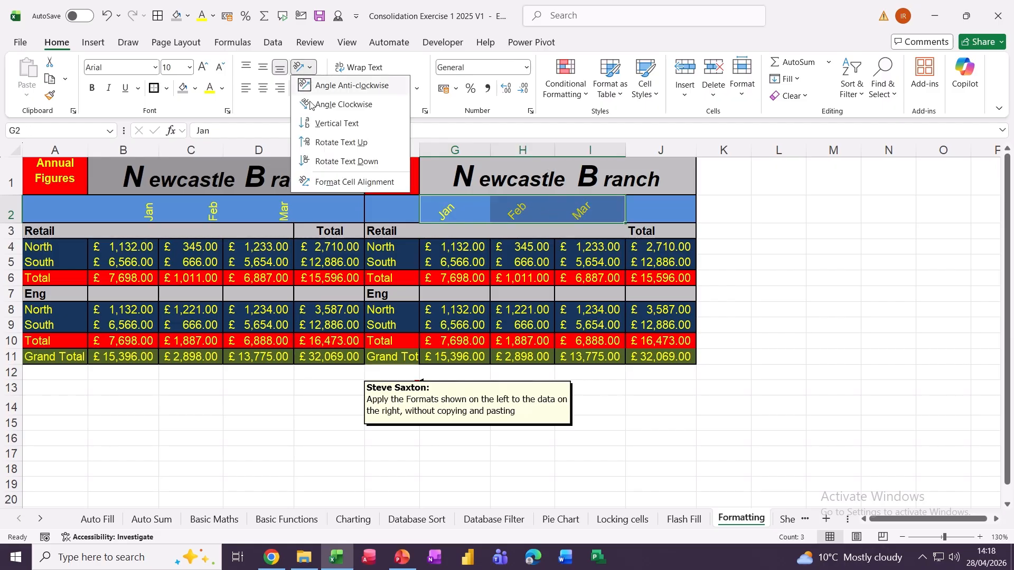
{"action": "left_click", "coordinate": [341, 142]}
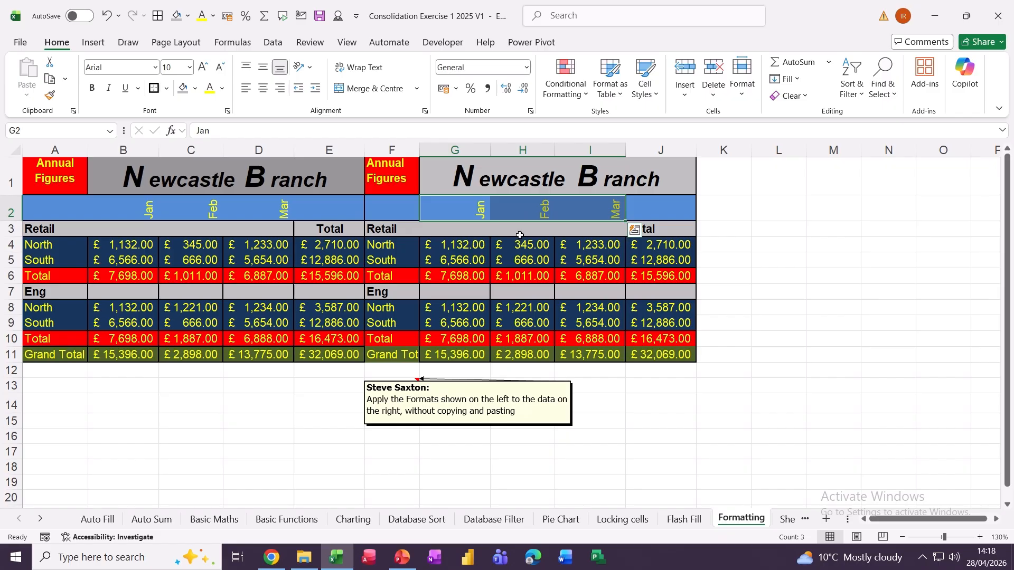
{"action": "left_click", "coordinate": [92, 88]}
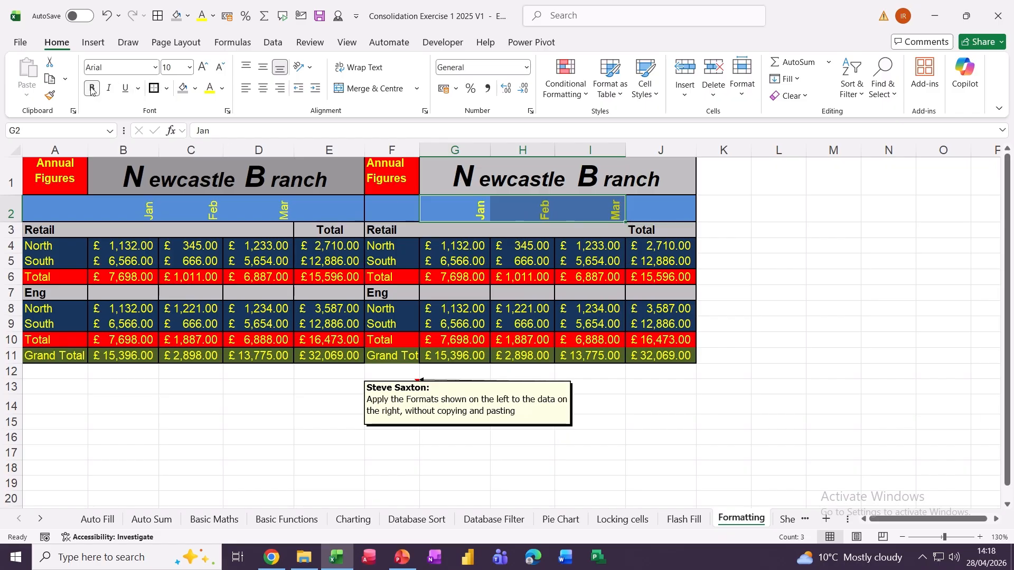
{"action": "left_click", "coordinate": [530, 287]}
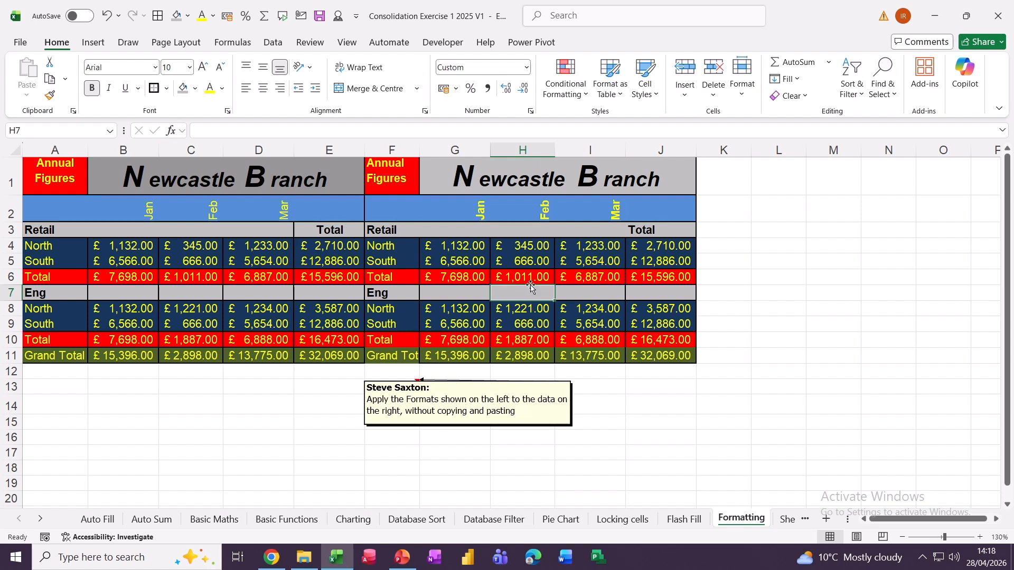